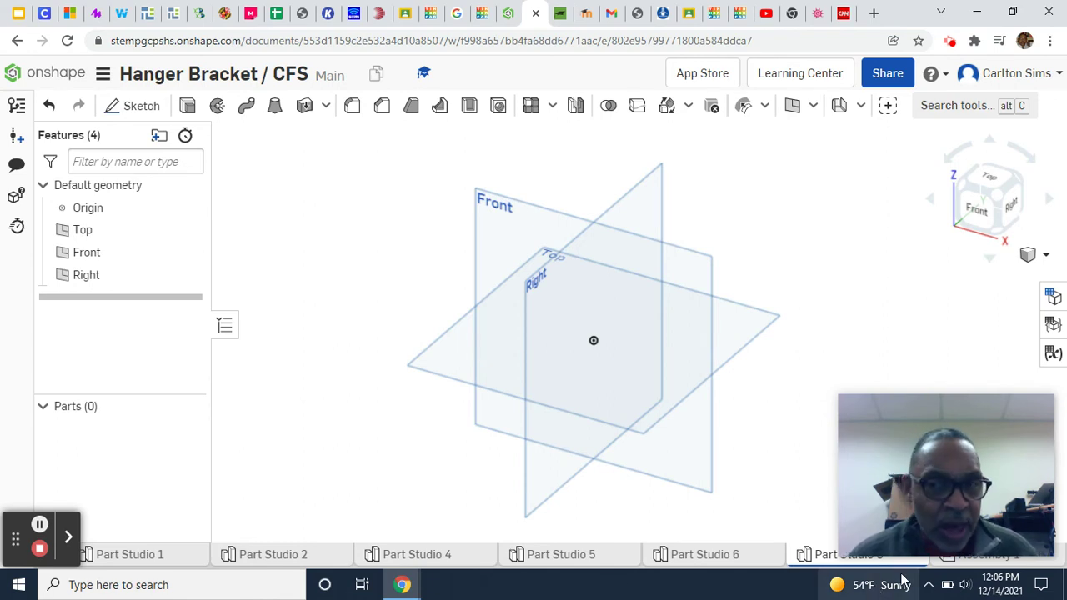
Step: Review the document's workspace units and accept them with Millimeter as the default length unit
{"action": "mouse_move", "coordinate": [902, 579]}
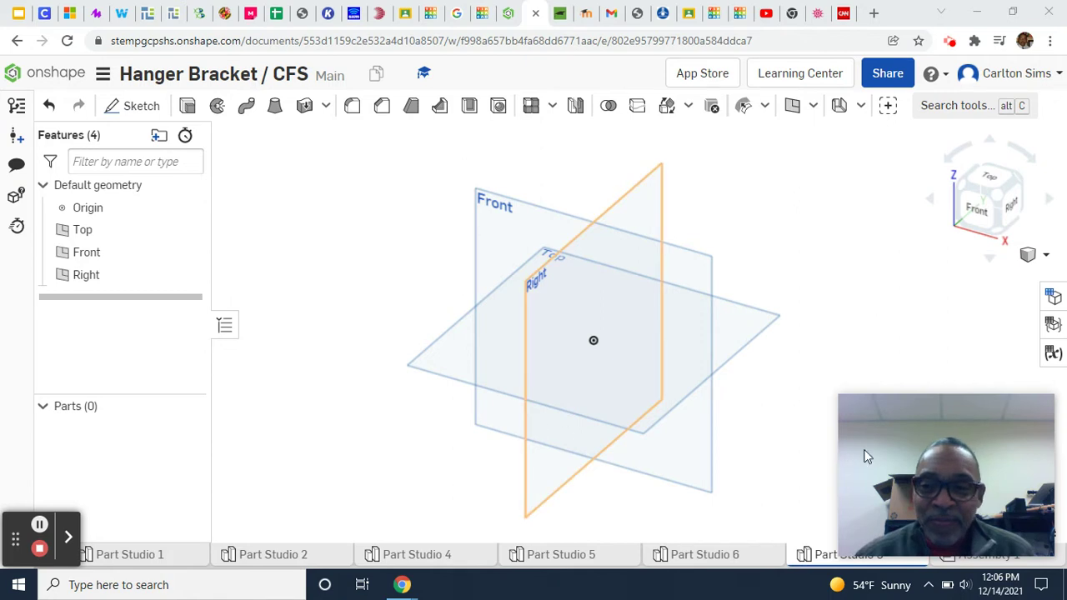
{"action": "left_click", "coordinate": [1041, 409]}
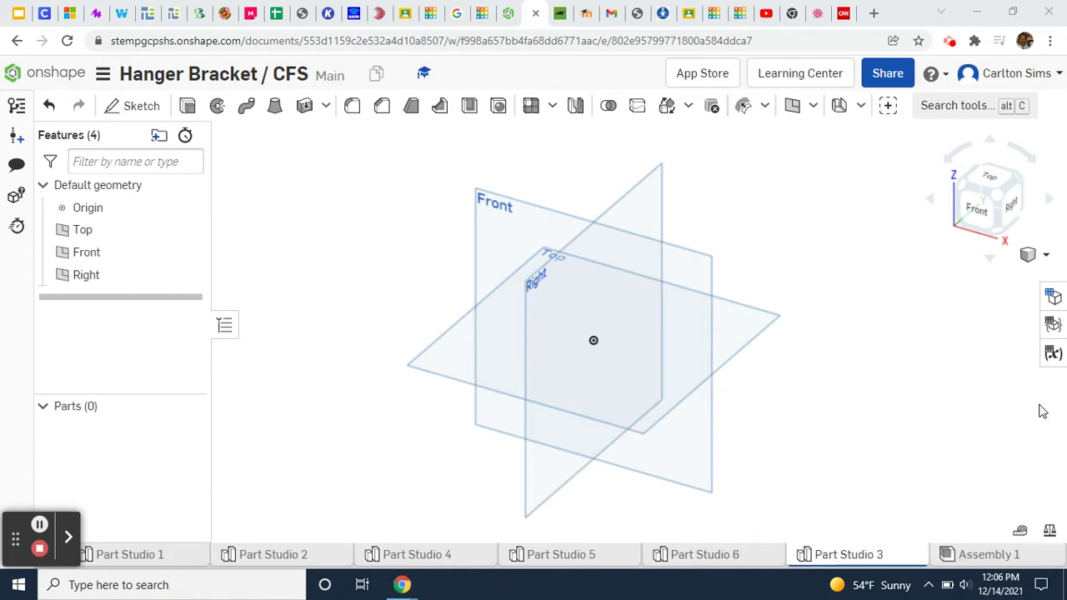
{"action": "left_click", "coordinate": [103, 76]}
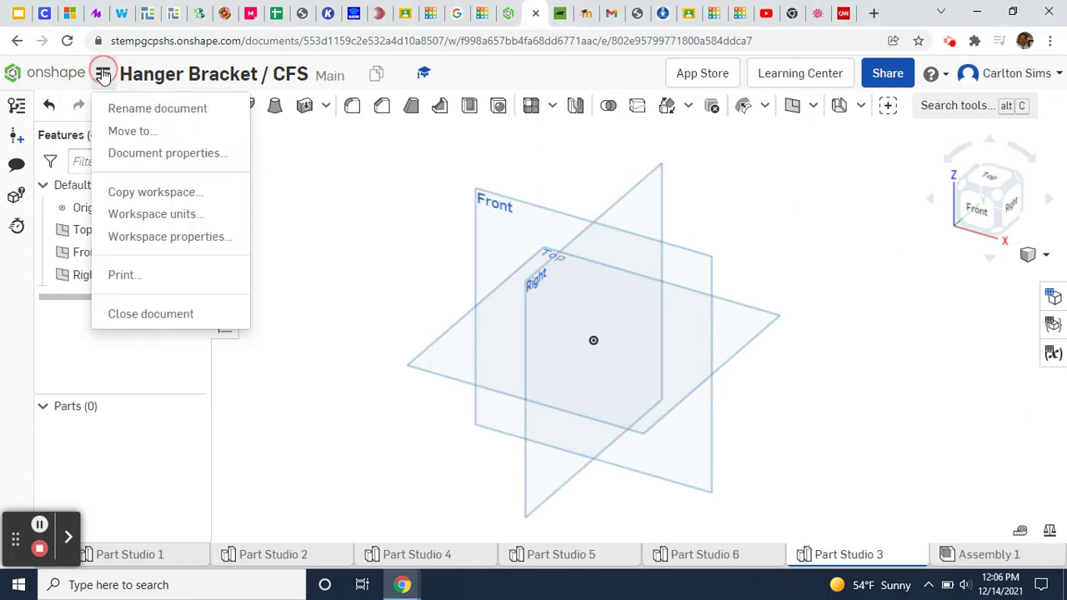
{"action": "left_click", "coordinate": [176, 216]}
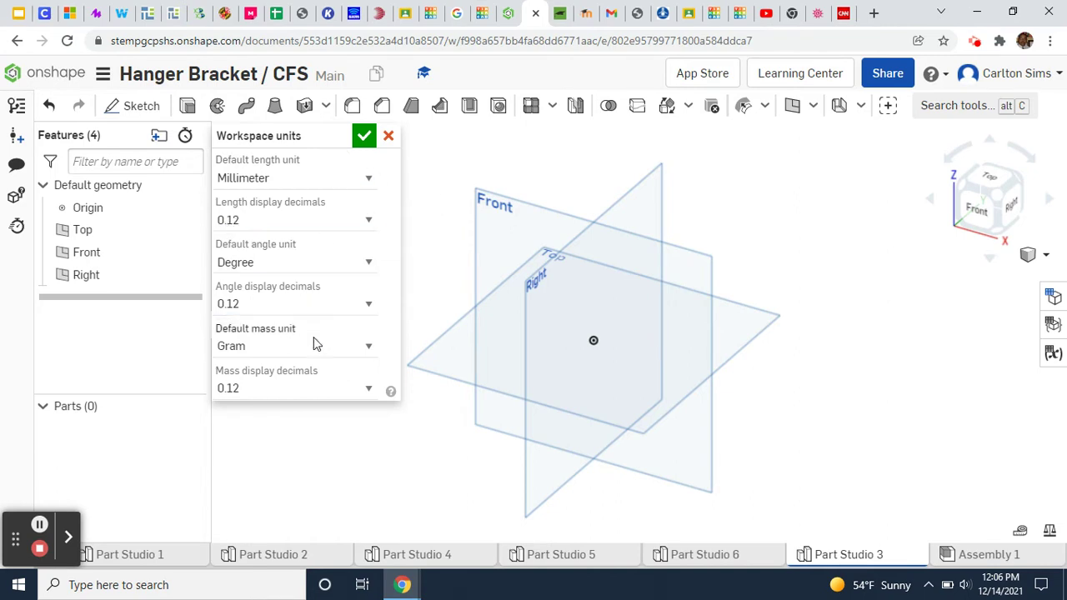
{"action": "left_click", "coordinate": [363, 138]}
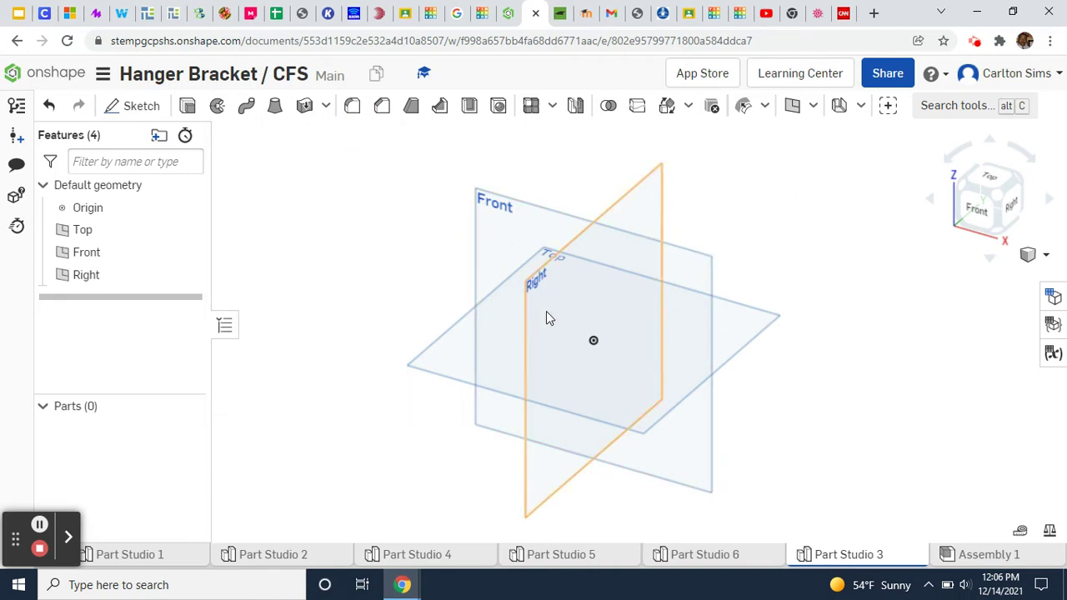
Step: Start a new sketch on the Front plane
{"action": "left_click", "coordinate": [136, 106]}
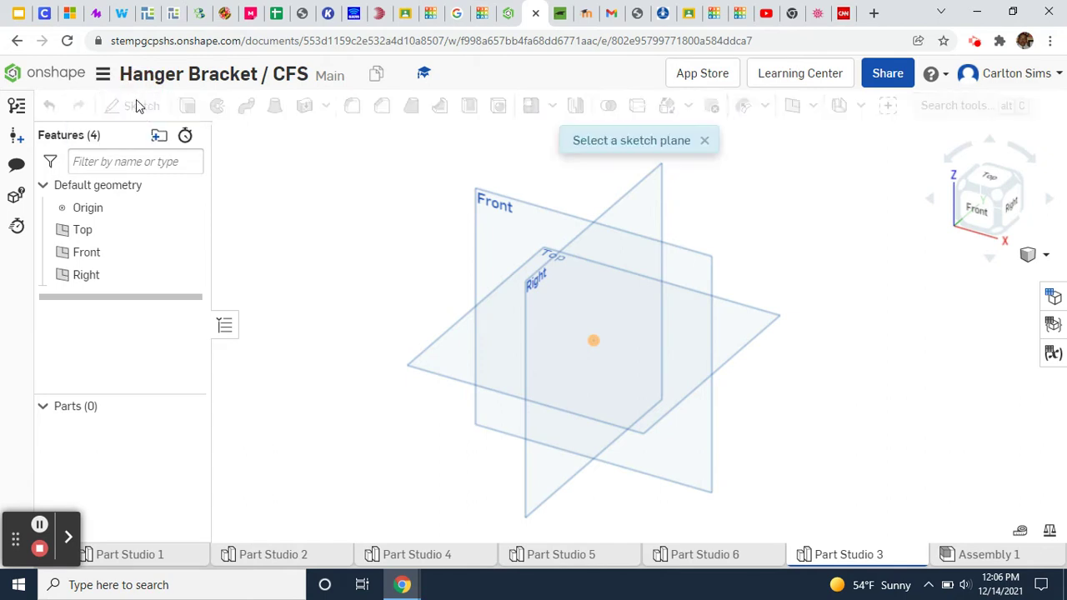
{"action": "left_click", "coordinate": [526, 205]}
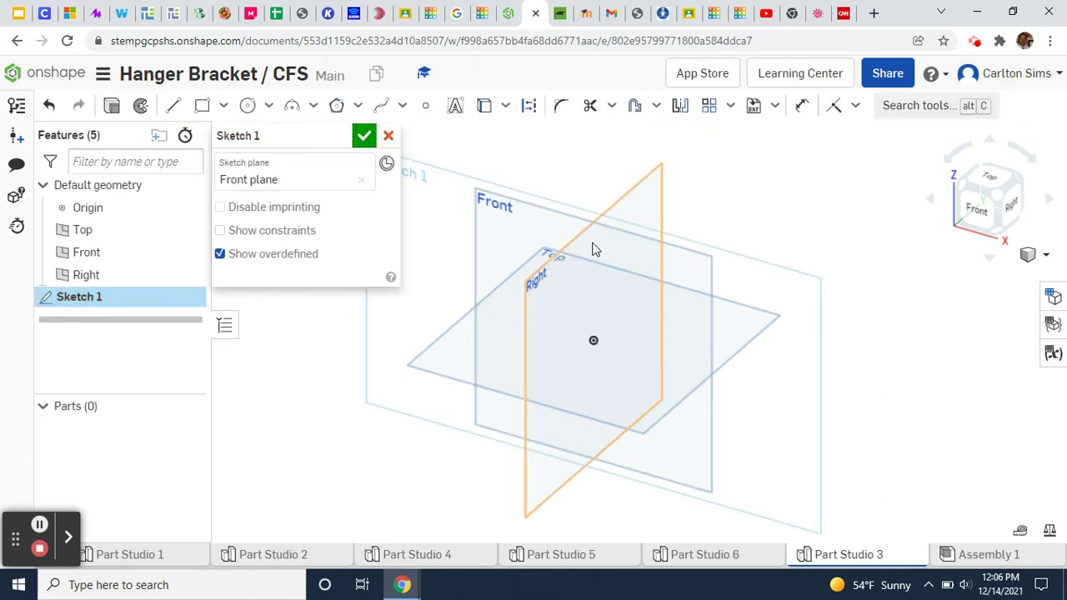
{"action": "key", "text": "n"}
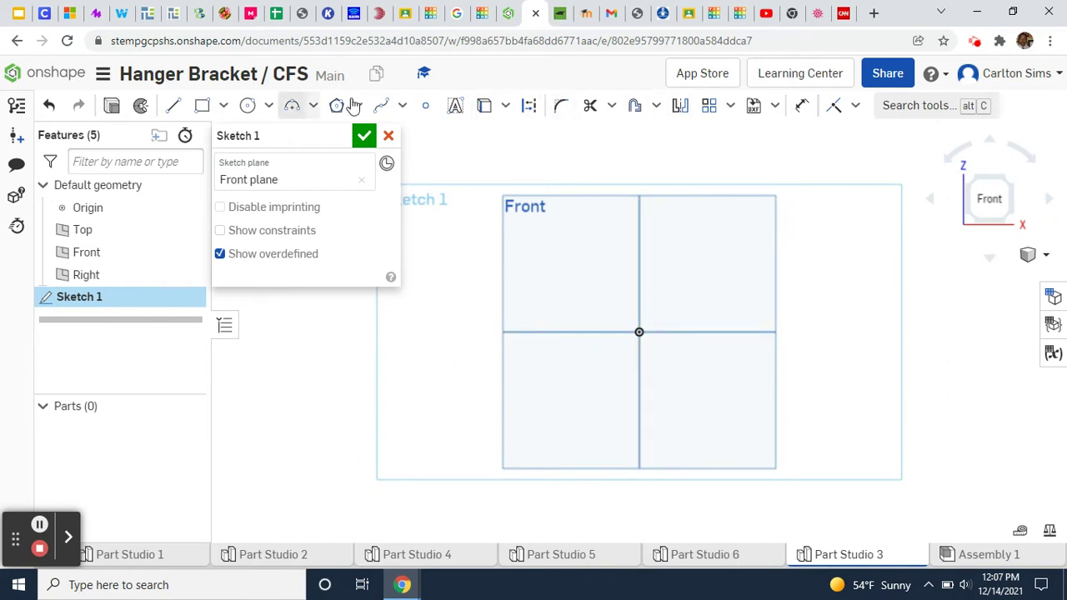
Step: Sketch two construction lines from the origin, one about 98 mm straight up and one about 156 mm horizontally to the right
{"action": "left_click", "coordinate": [173, 106]}
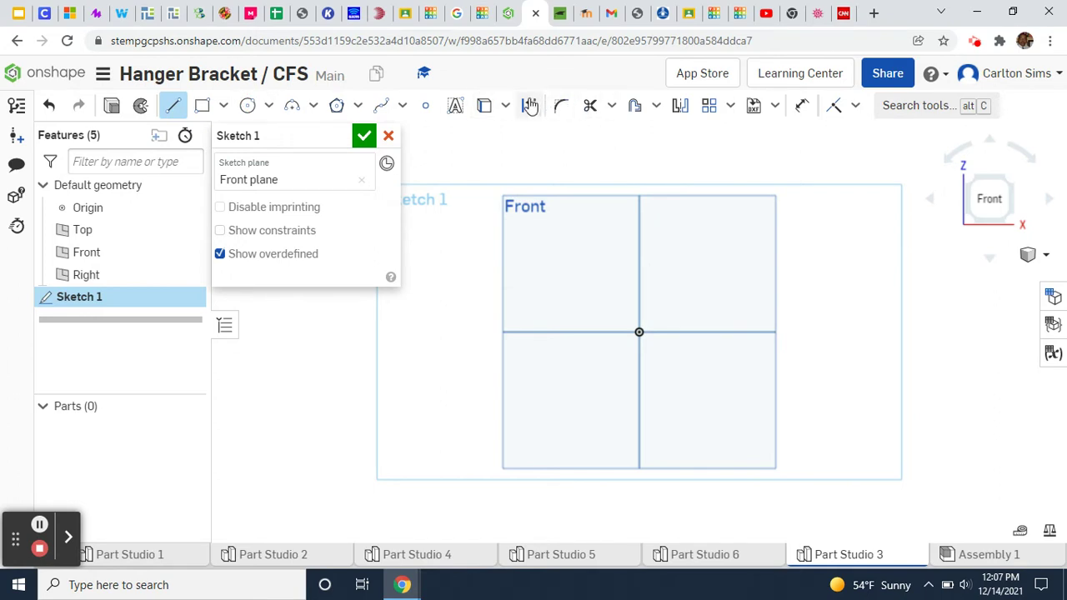
{"action": "left_click", "coordinate": [639, 332]}
{"action": "left_click", "coordinate": [638, 155]}
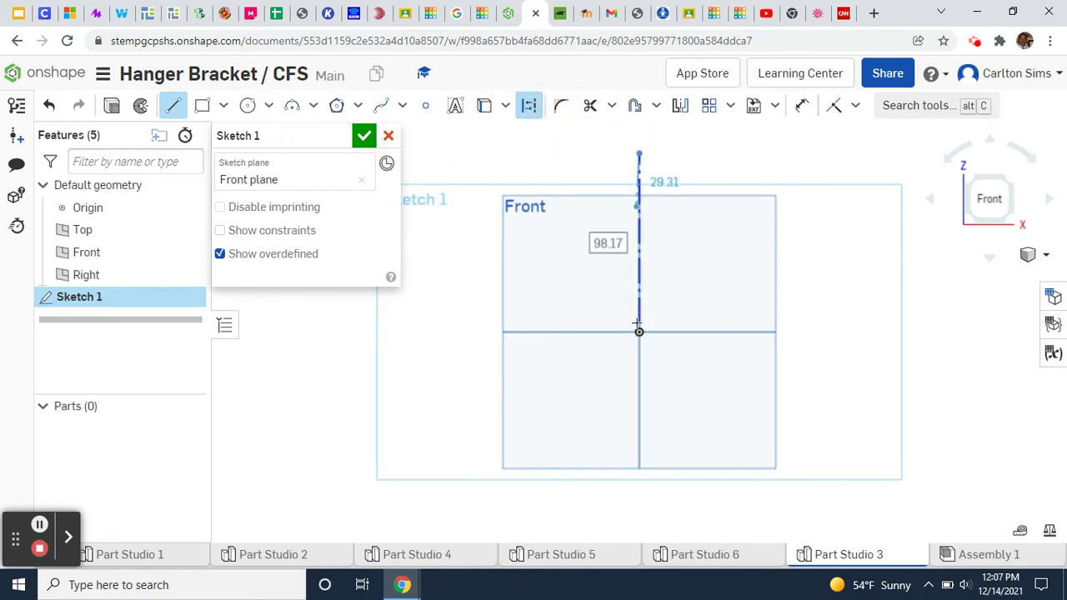
{"action": "left_click", "coordinate": [638, 155]}
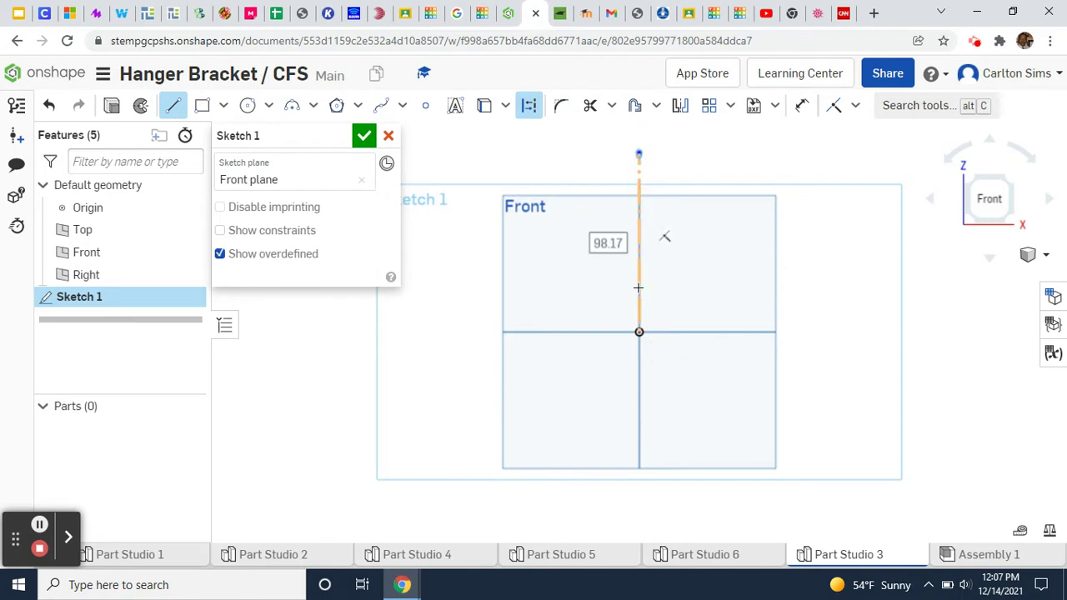
{"action": "left_click", "coordinate": [640, 332]}
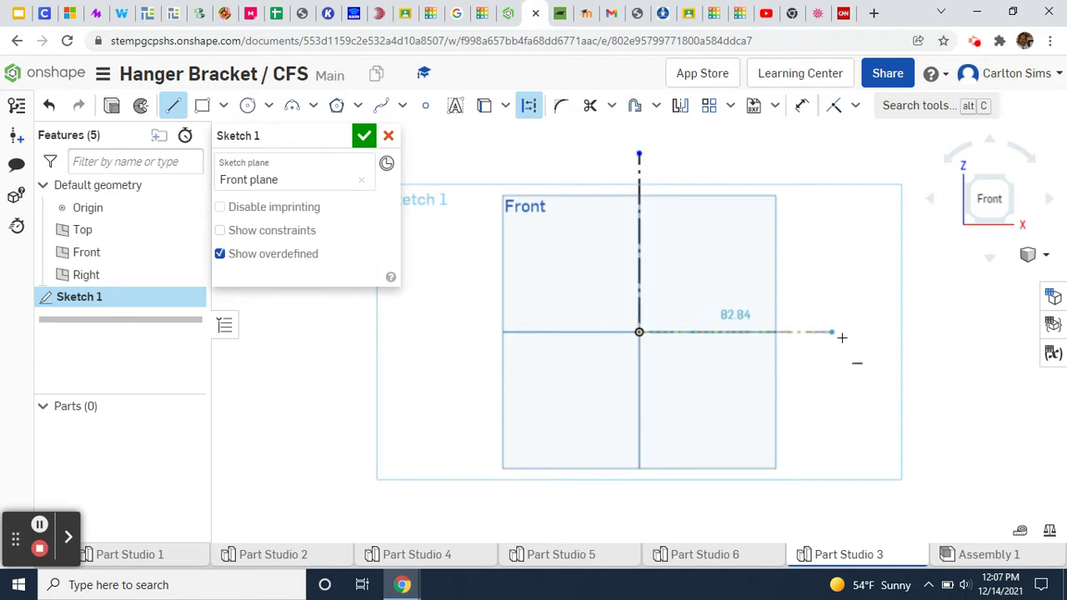
{"action": "left_click", "coordinate": [922, 334]}
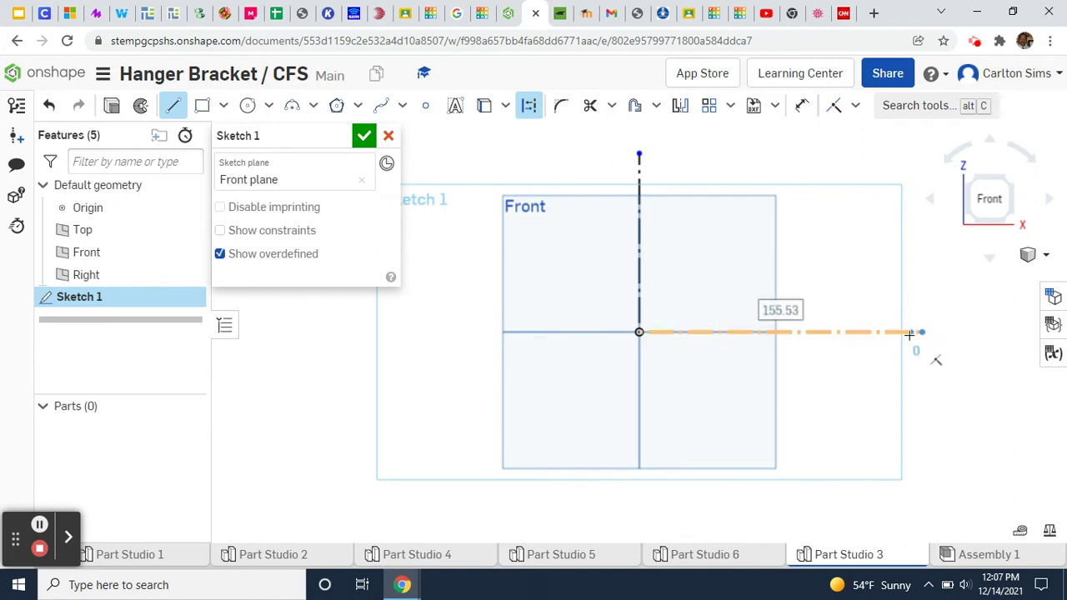
{"action": "left_click", "coordinate": [922, 332]}
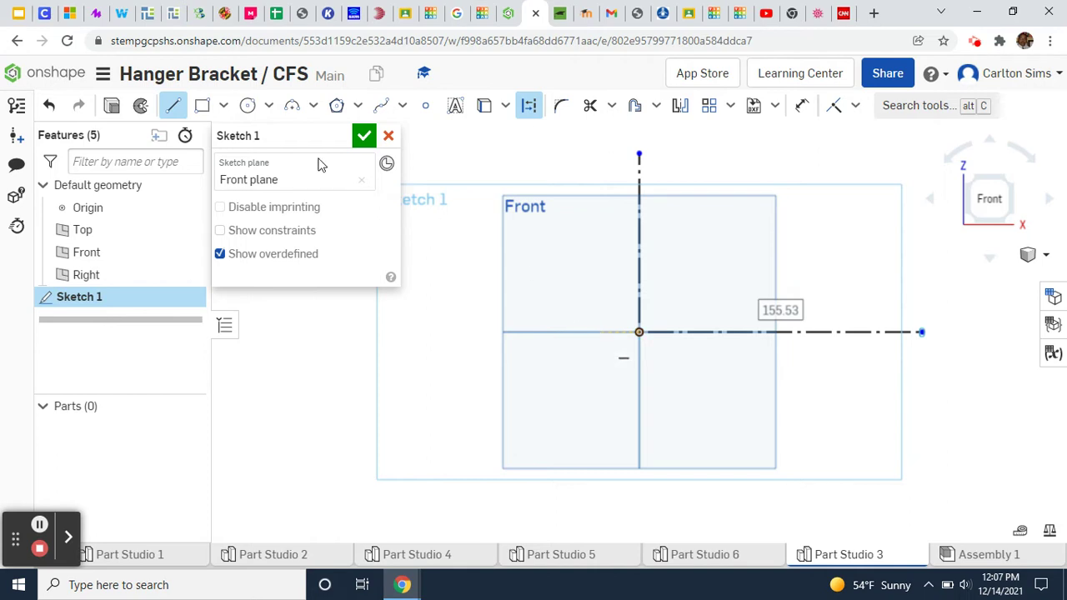
Step: Turn off construction mode and sketch a solid horizontal line about 28 mm long, ending at the origin from the left
{"action": "left_click", "coordinate": [528, 105]}
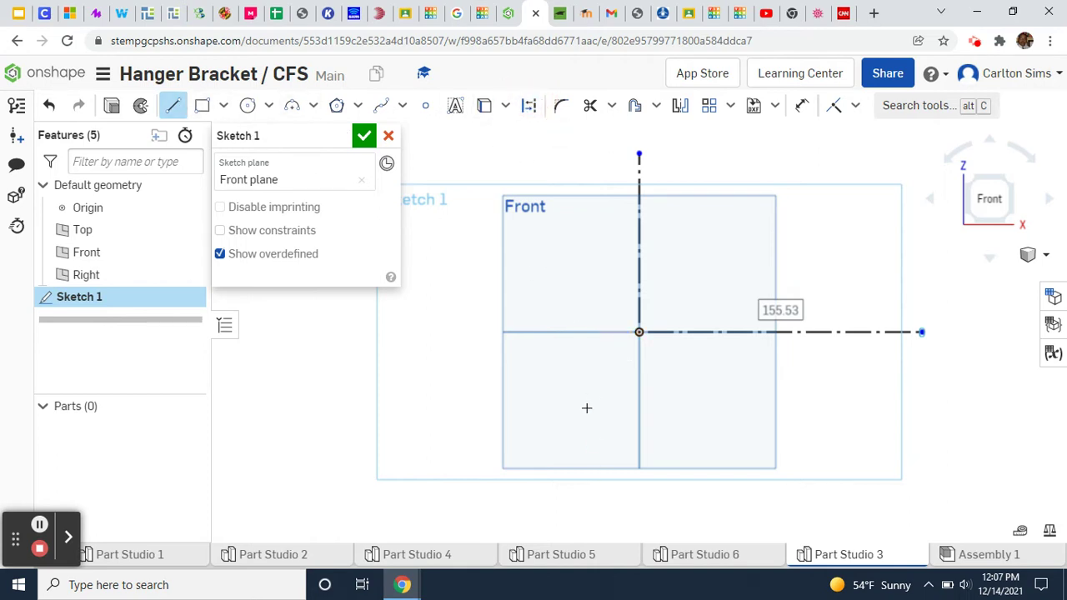
{"action": "left_click", "coordinate": [588, 332]}
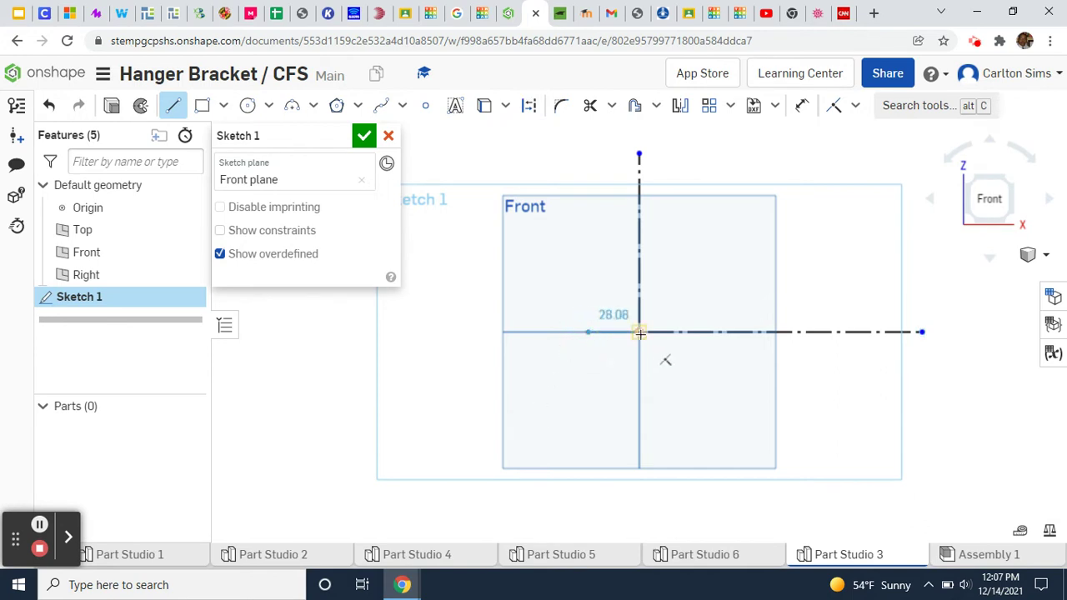
{"action": "left_click", "coordinate": [639, 332]}
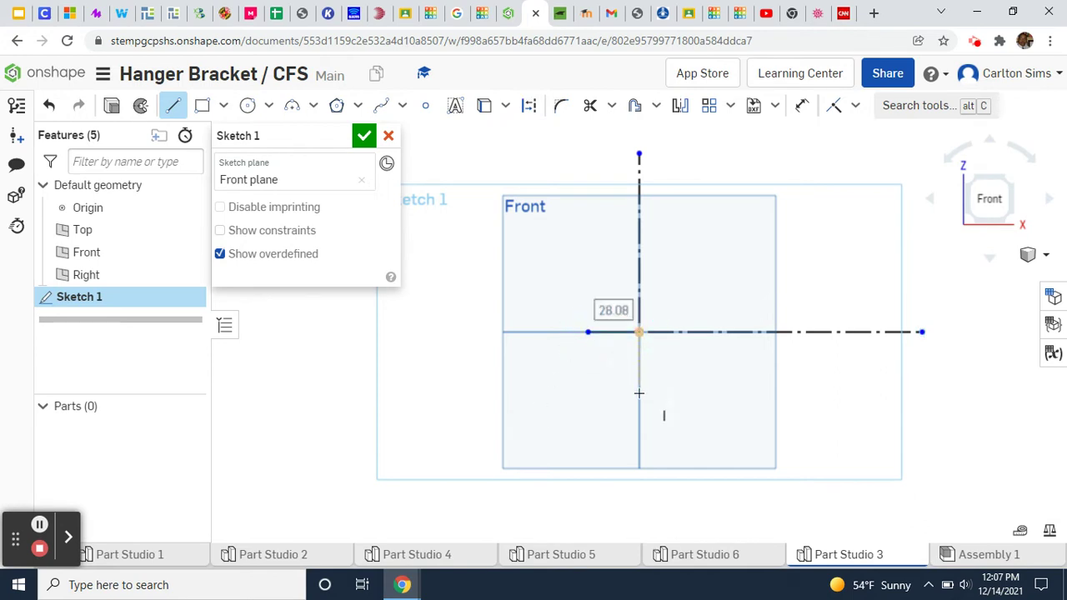
{"action": "left_click", "coordinate": [639, 332]}
Step: Sketch the profile's bottom edge about 82 mm long below the origin, its left edge about 31 mm and its right edge about 52 mm up to the origin
{"action": "left_click", "coordinate": [640, 428]}
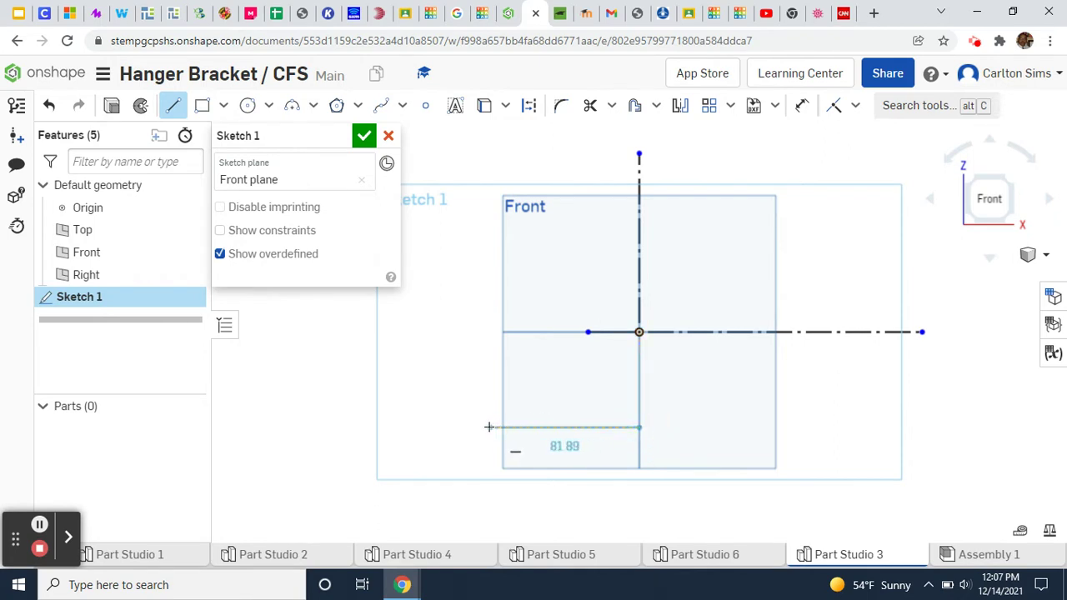
{"action": "left_click", "coordinate": [490, 426]}
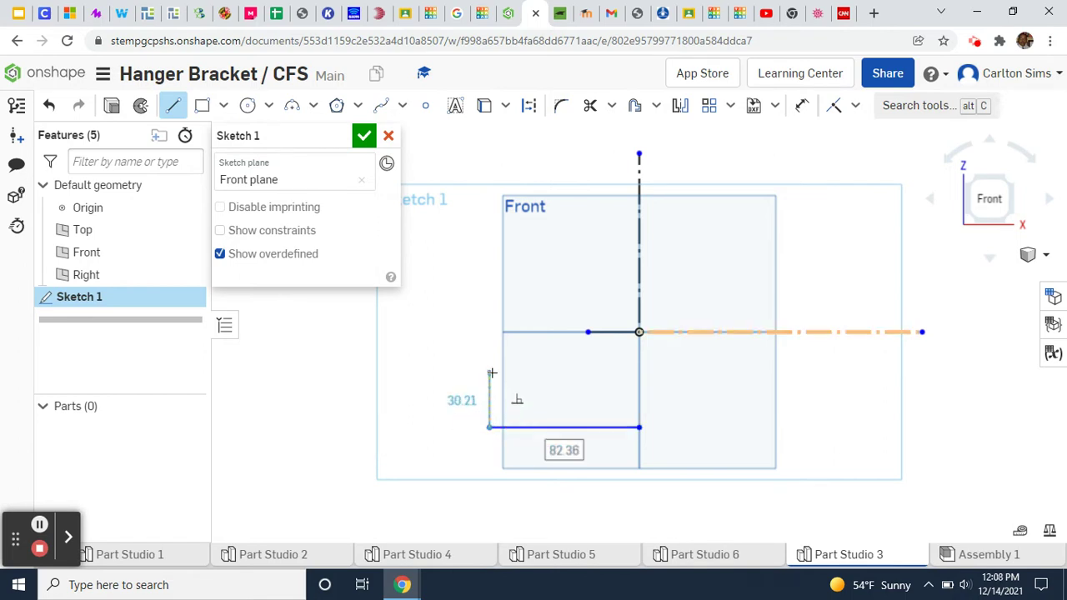
{"action": "left_click", "coordinate": [489, 373]}
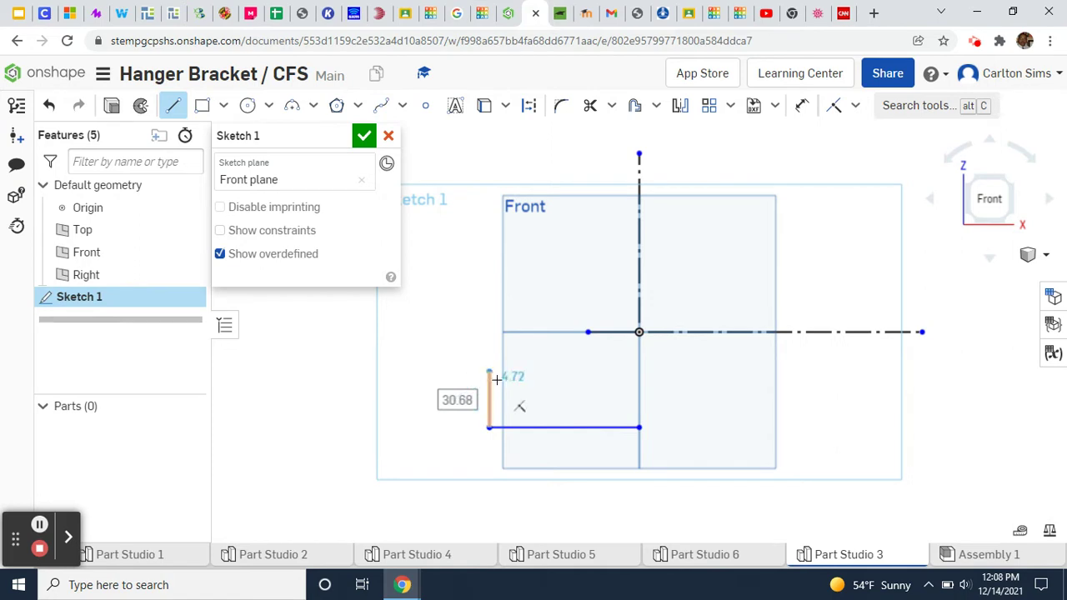
{"action": "left_click", "coordinate": [489, 372]}
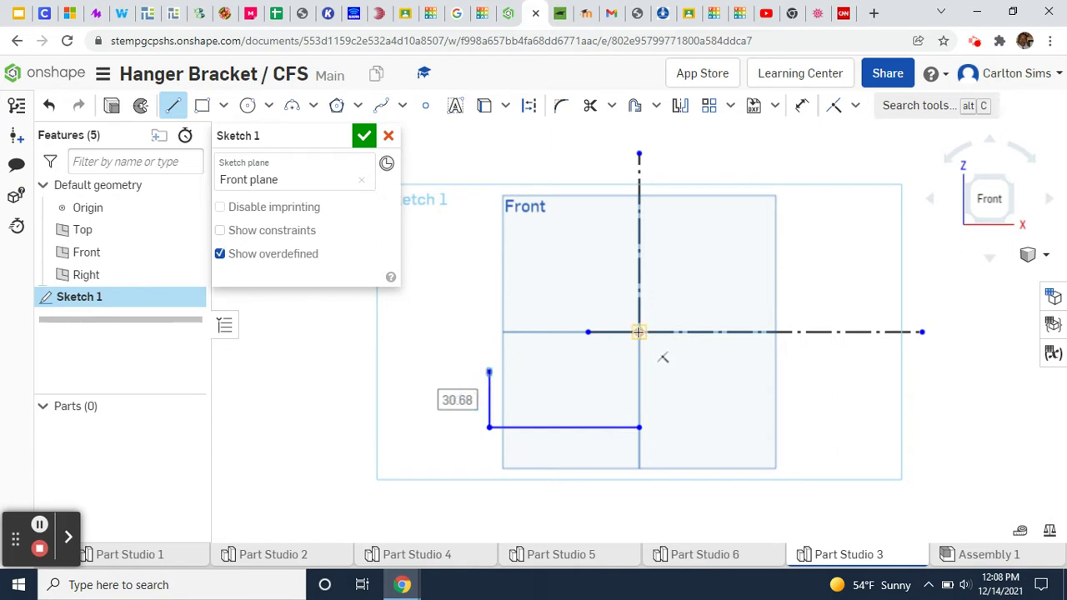
{"action": "left_click", "coordinate": [638, 332]}
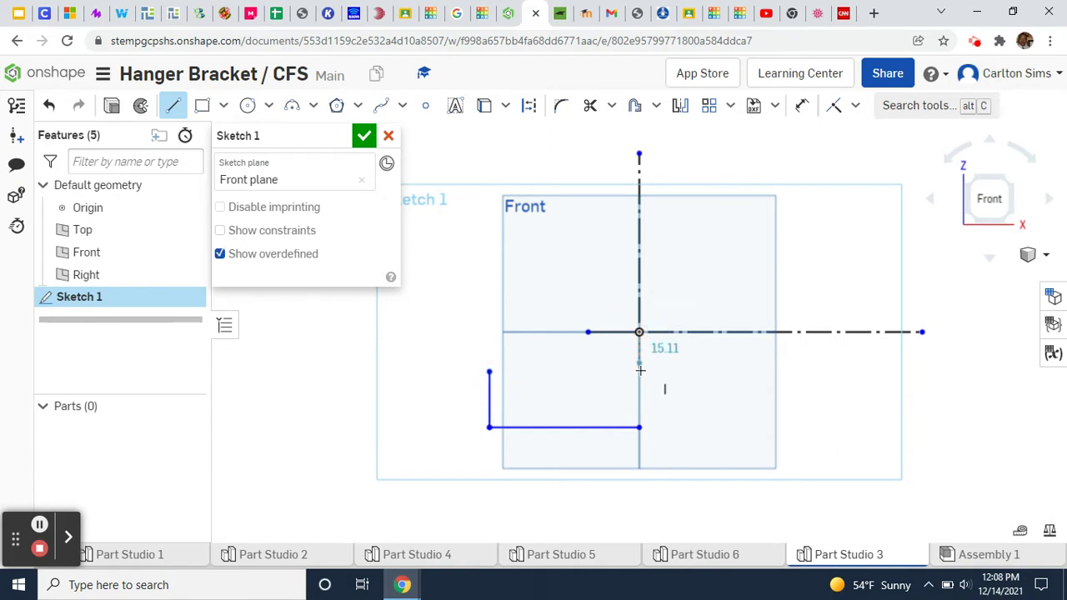
{"action": "left_click", "coordinate": [639, 427]}
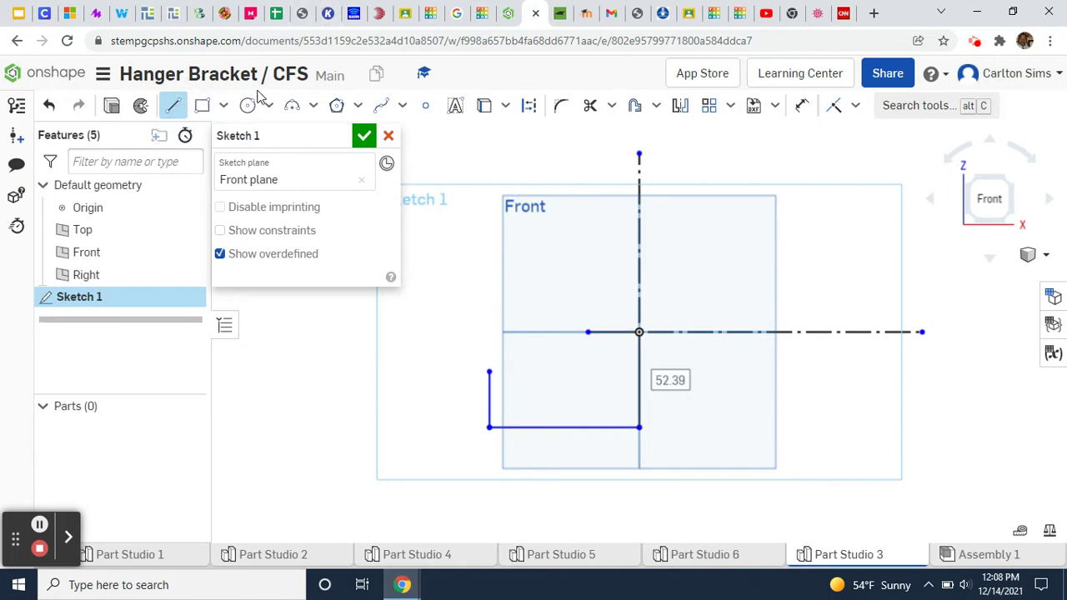
Step: Close the profile with a tangent arc from the left end of the short top line to the upper end of the left edge
{"action": "left_click", "coordinate": [311, 106]}
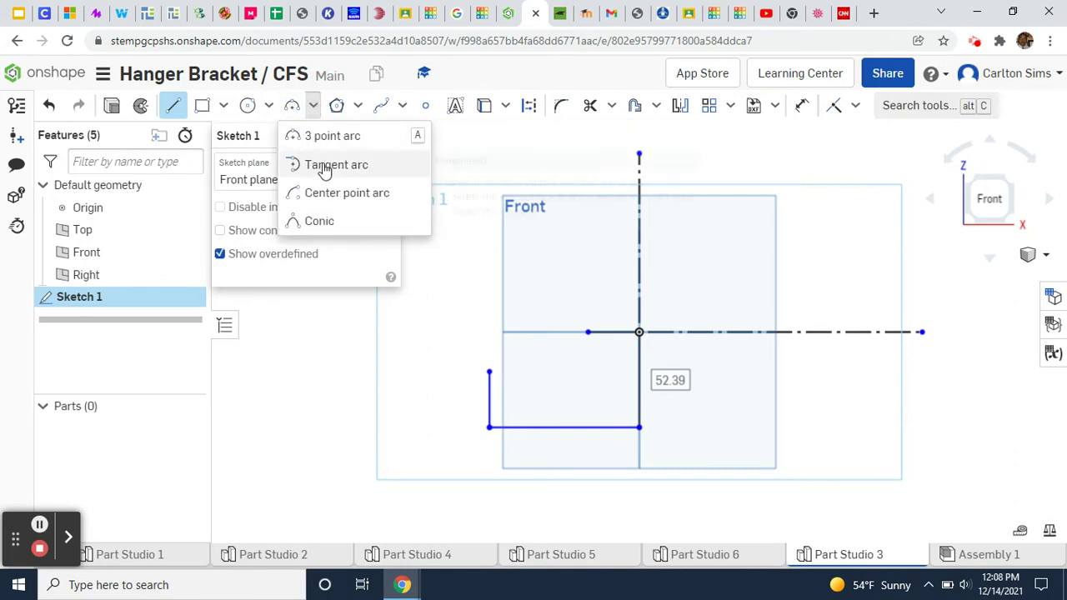
{"action": "left_click", "coordinate": [326, 164]}
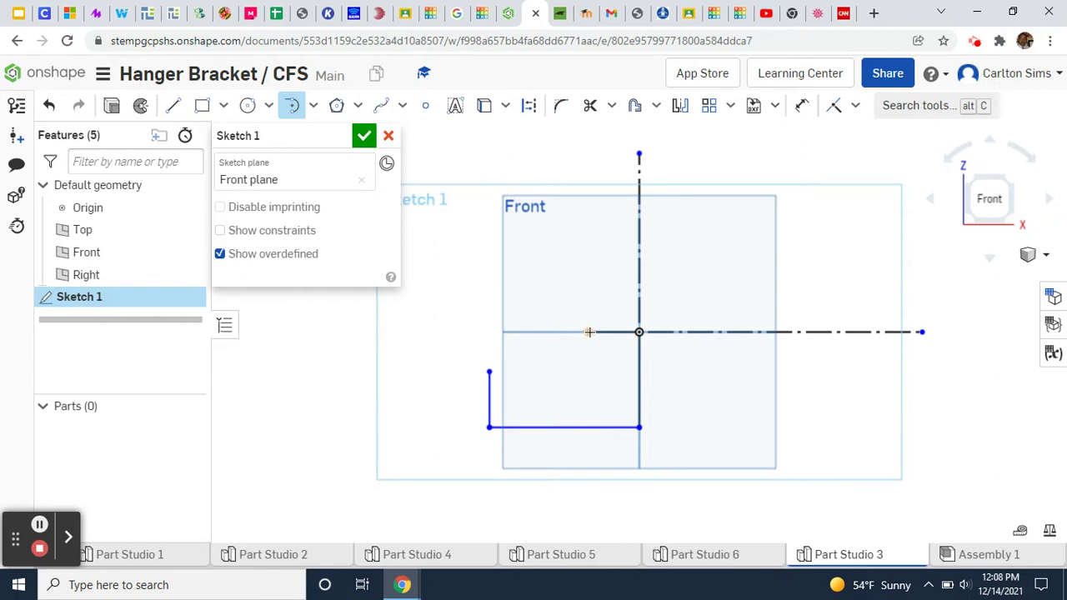
{"action": "left_click", "coordinate": [589, 331]}
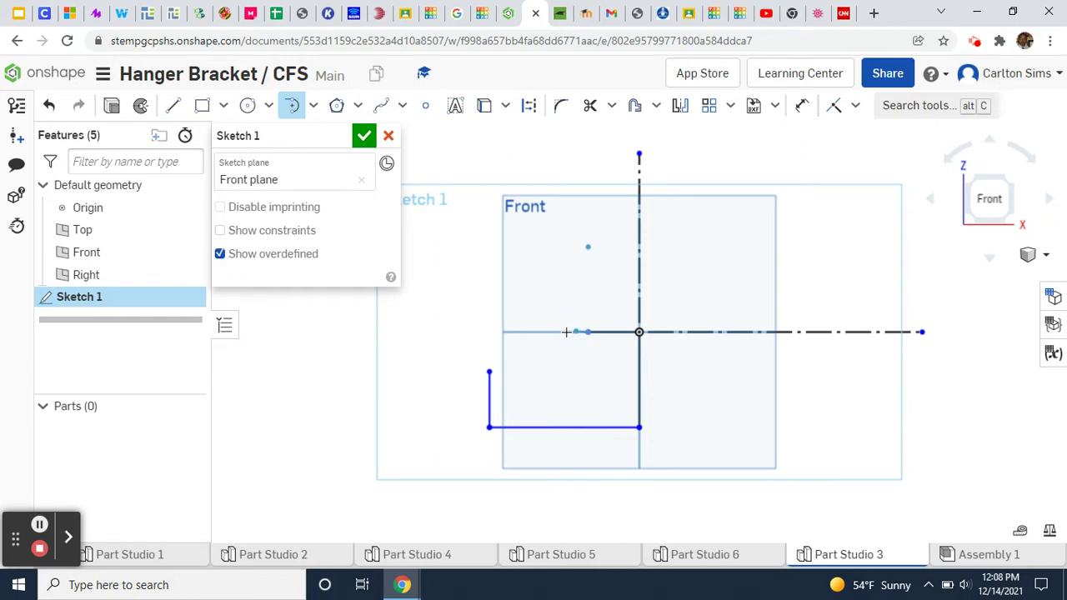
{"action": "left_click", "coordinate": [489, 371]}
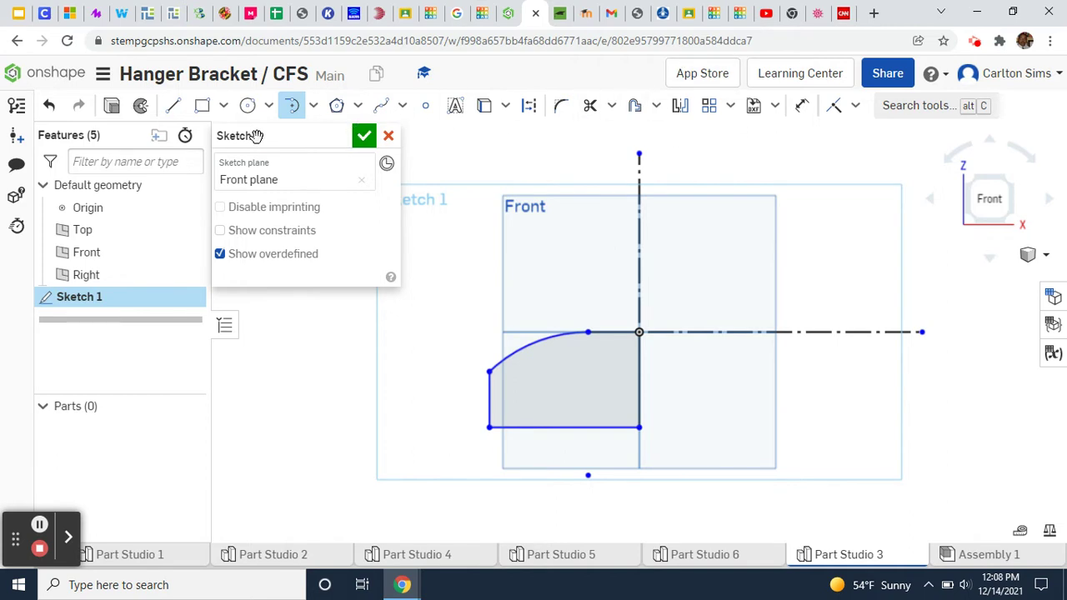
Step: Dimension the profile's bottom edge to 125 mm
{"action": "left_click", "coordinate": [802, 105]}
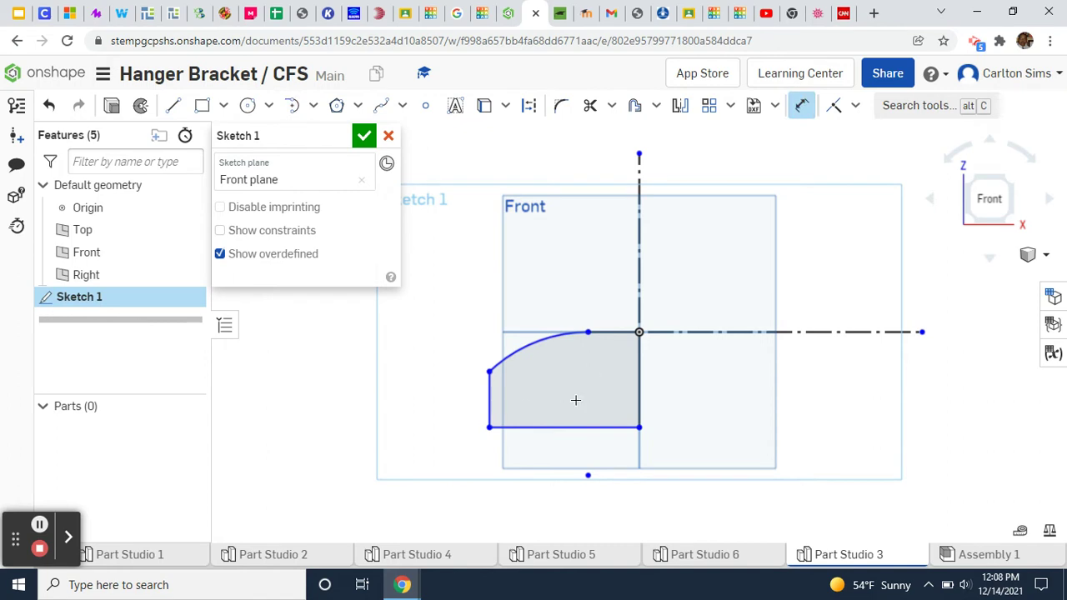
{"action": "left_click", "coordinate": [489, 427]}
{"action": "left_click", "coordinate": [639, 428]}
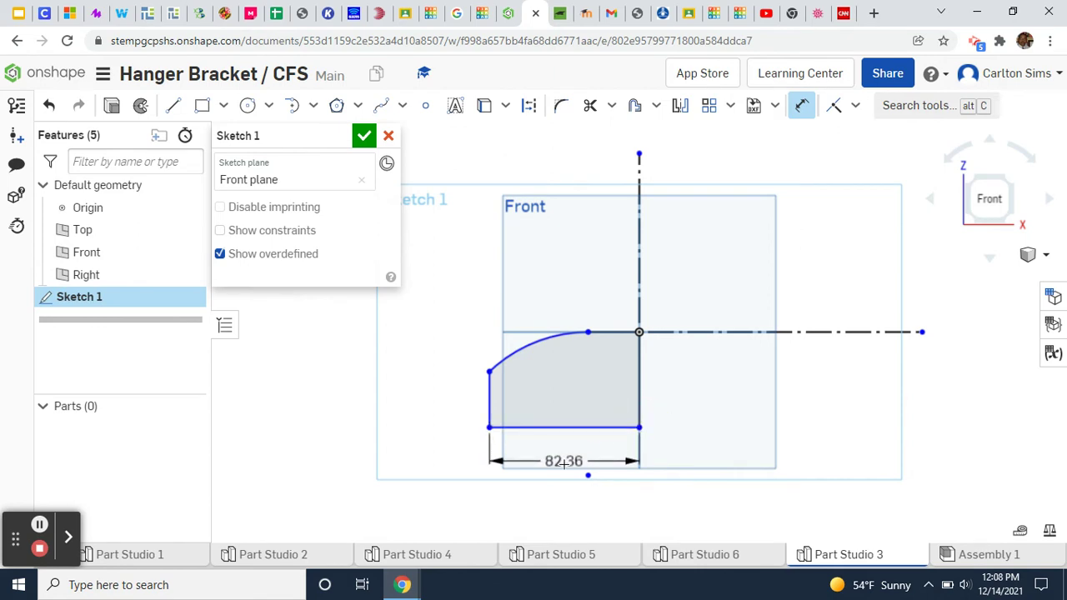
{"action": "left_click", "coordinate": [567, 463]}
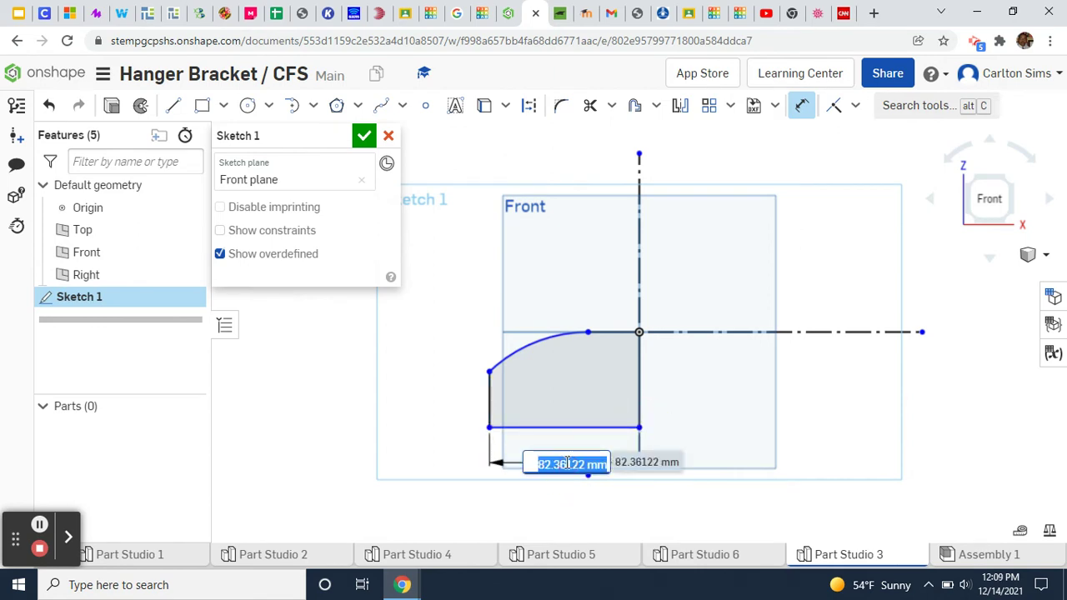
{"action": "type", "text": "125"}
{"action": "key", "text": "Escape"}
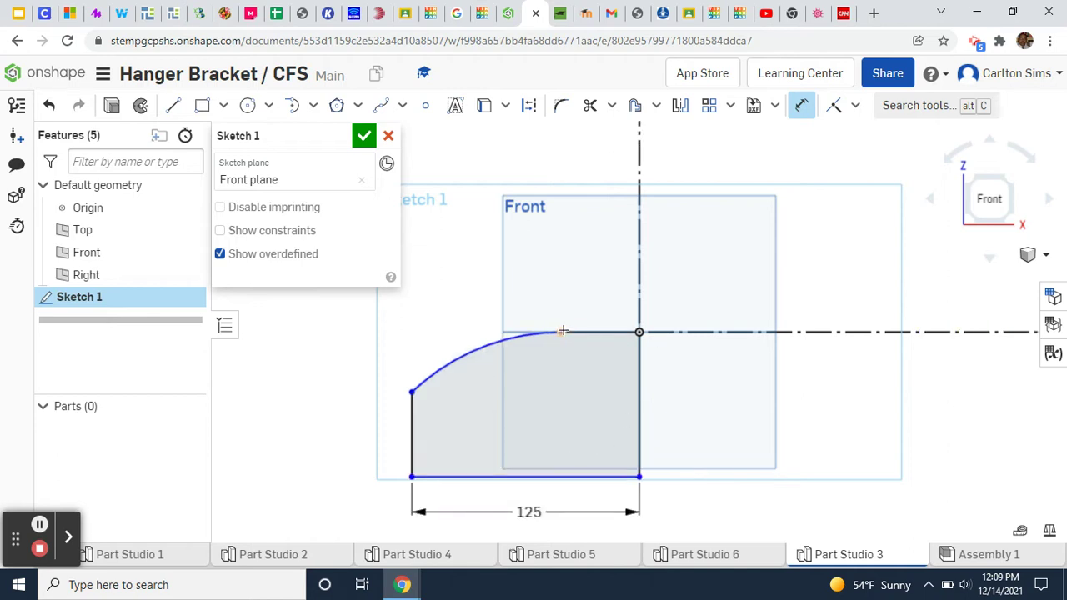
Step: Dimension the short top line between the arc's end and the origin to 25 mm
{"action": "left_click", "coordinate": [561, 332]}
{"action": "left_click", "coordinate": [640, 332]}
{"action": "left_click", "coordinate": [599, 276]}
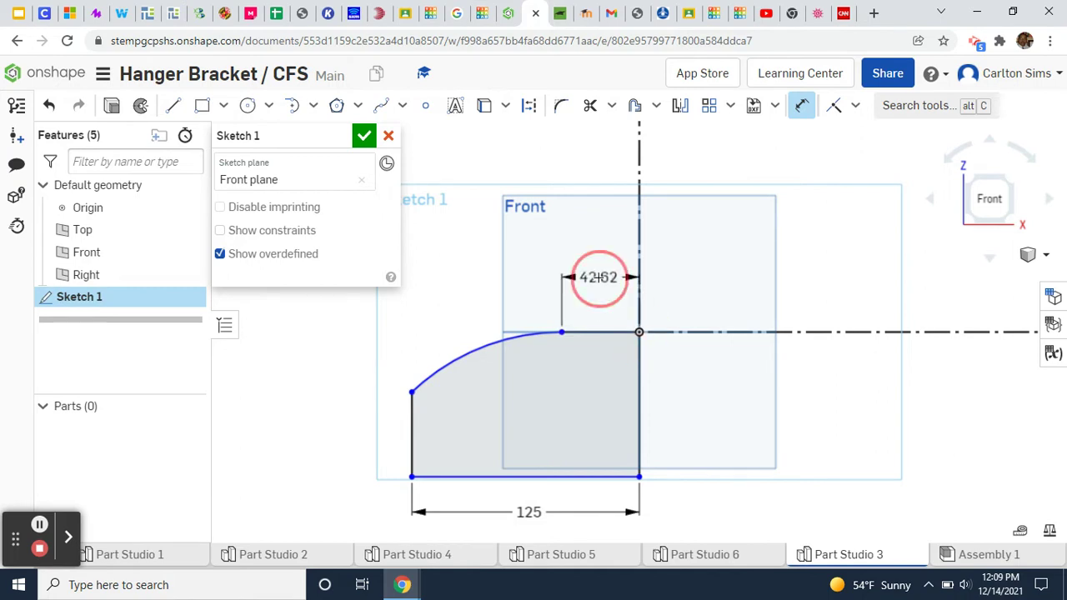
{"action": "type", "text": "25"}
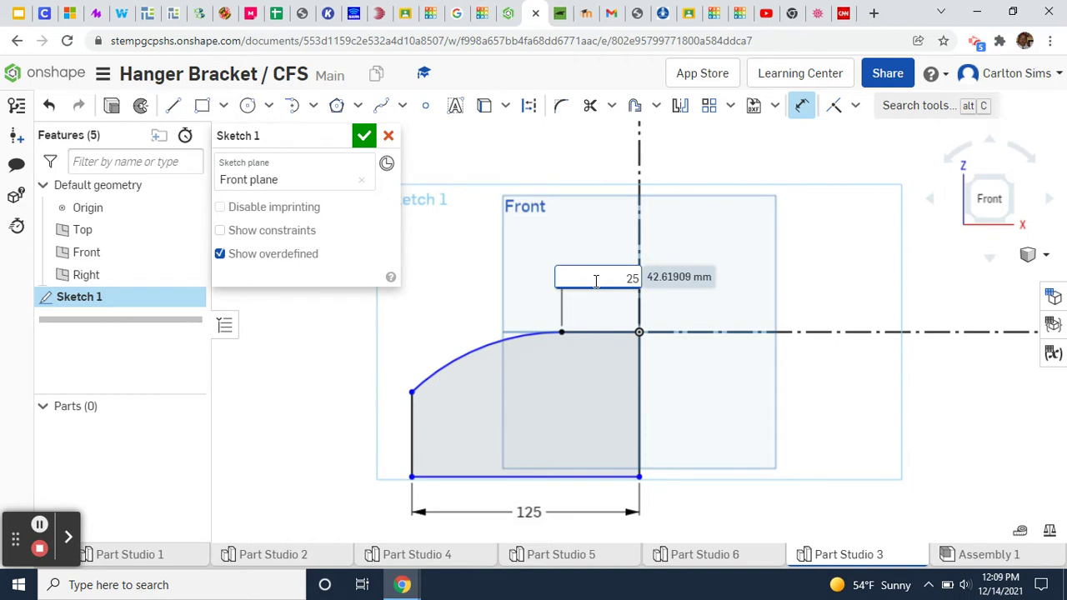
{"action": "key", "text": "Return"}
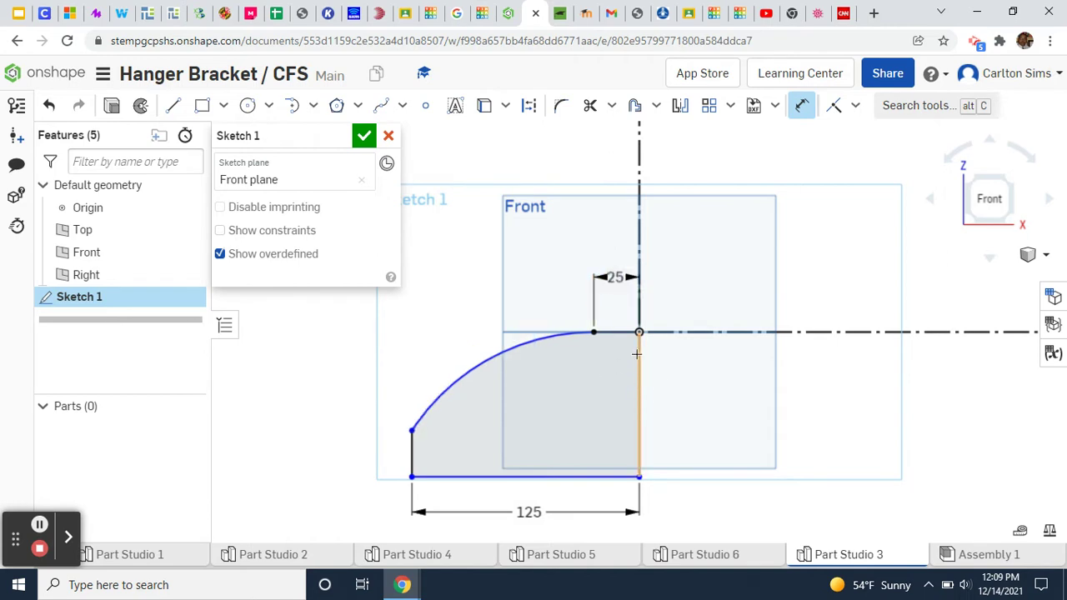
Step: Dimension the profile's vertical edge below the origin to 50 mm
{"action": "left_click", "coordinate": [639, 332]}
{"action": "left_click", "coordinate": [639, 476]}
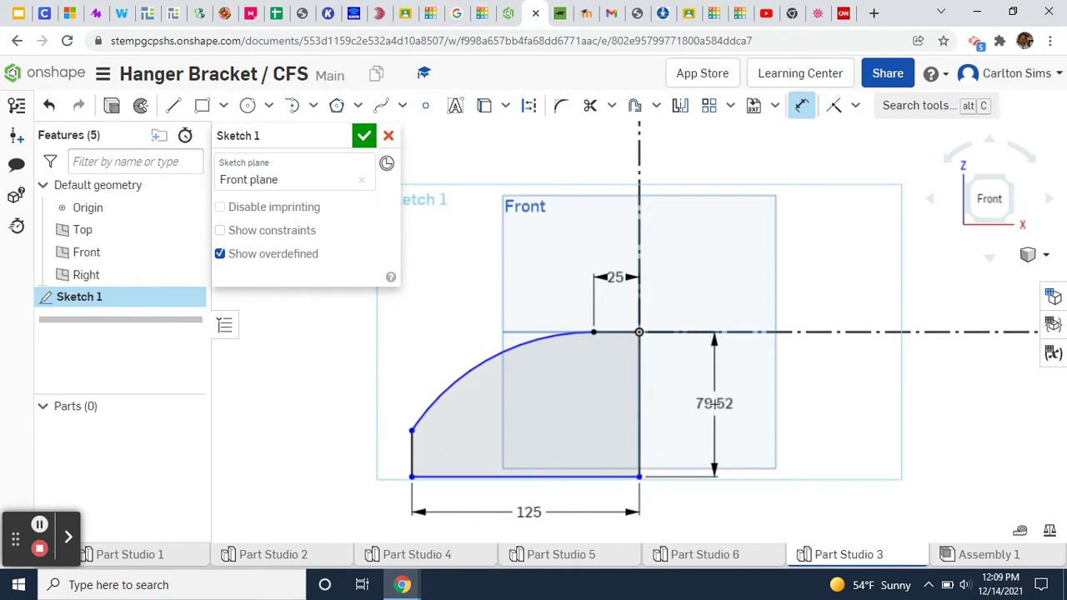
{"action": "left_click", "coordinate": [714, 404]}
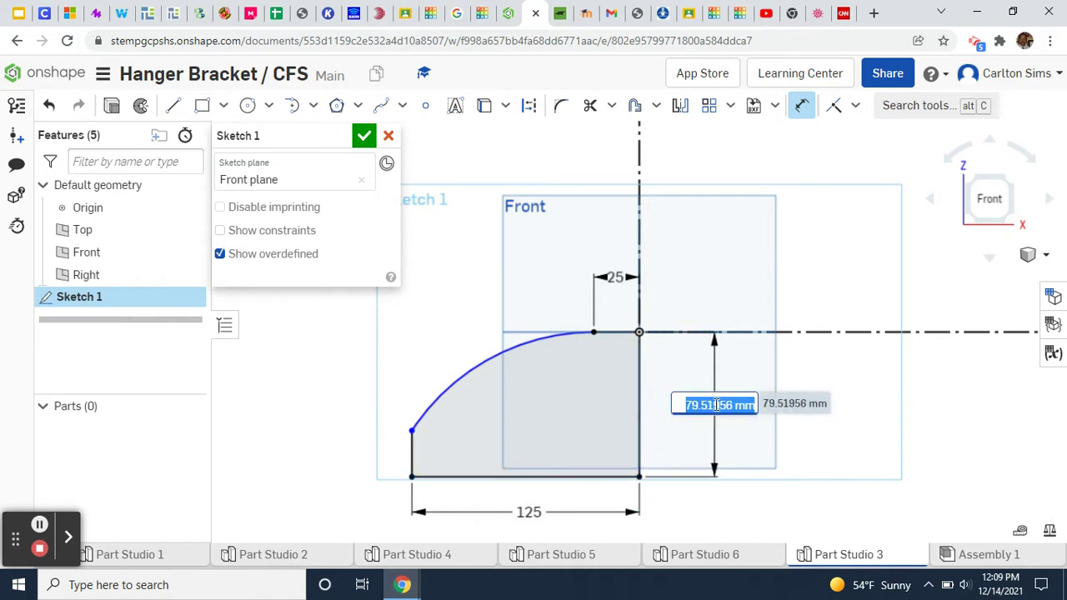
{"action": "type", "text": "50"}
{"action": "key", "text": "Return"}
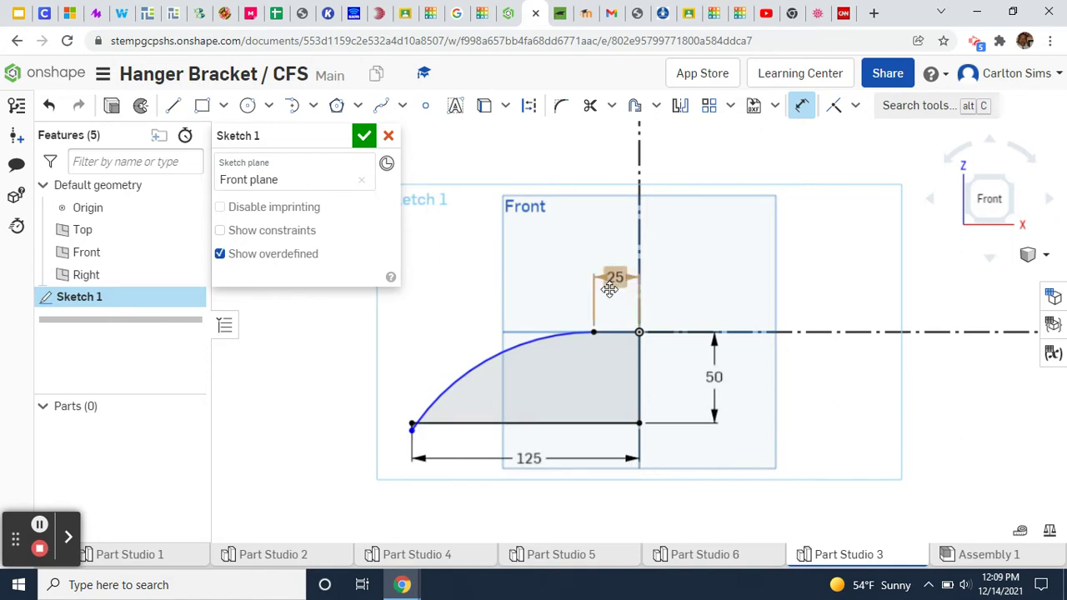
Step: Dimension the arc's radius to 185 mm and finish the profile sketch
{"action": "left_click", "coordinate": [483, 362]}
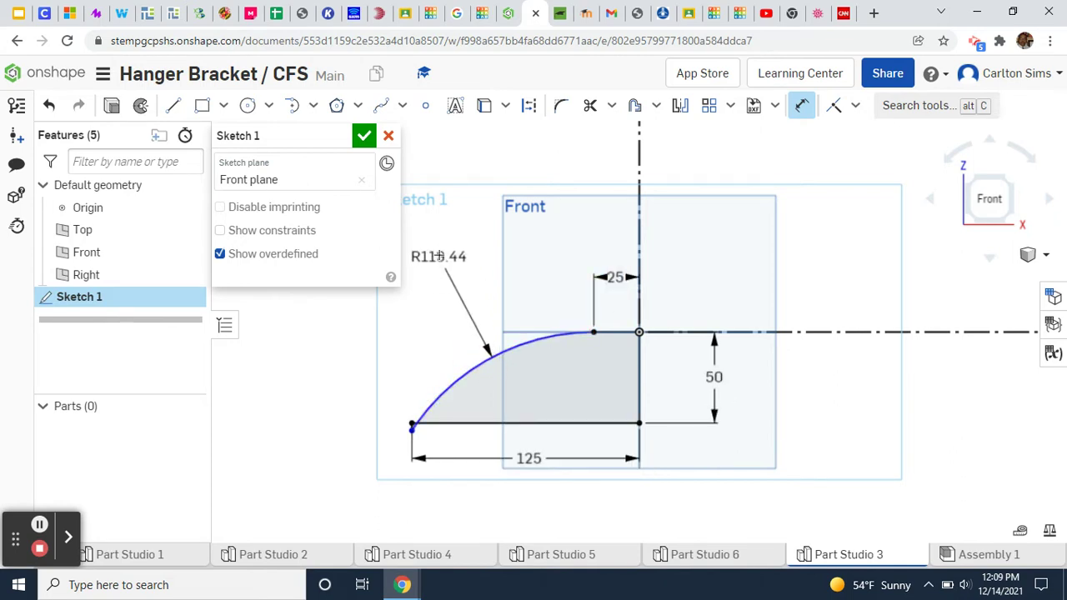
{"action": "left_click", "coordinate": [439, 252]}
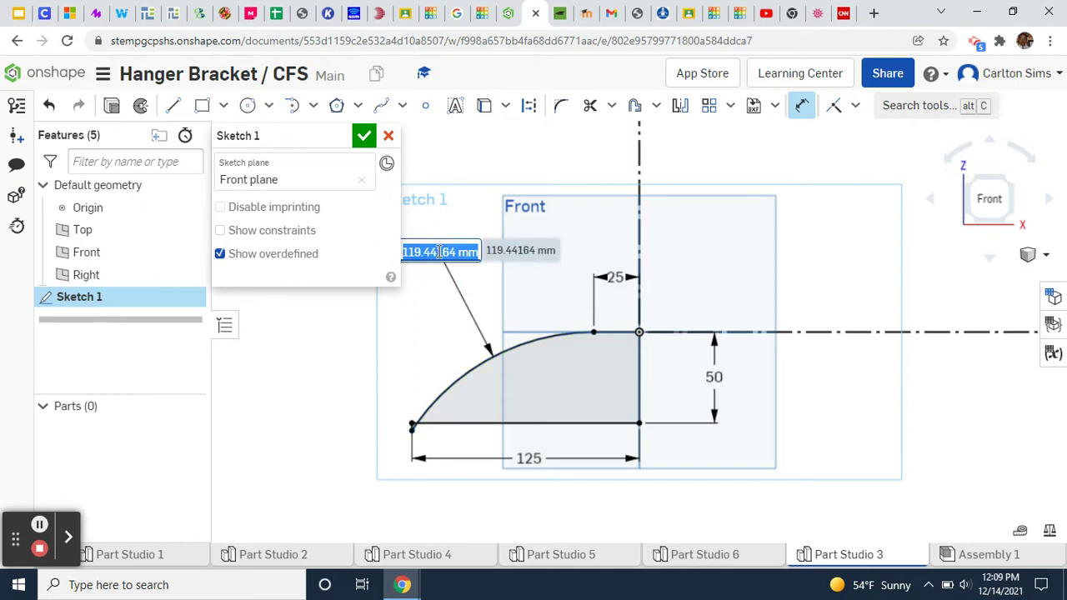
{"action": "type", "text": "185"}
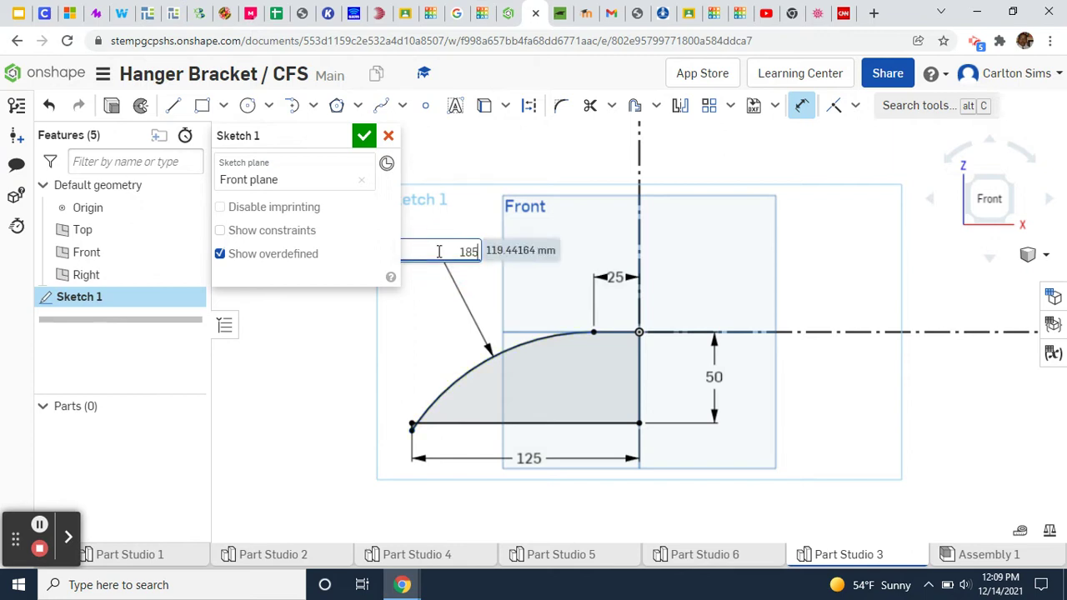
{"action": "key", "text": "Return"}
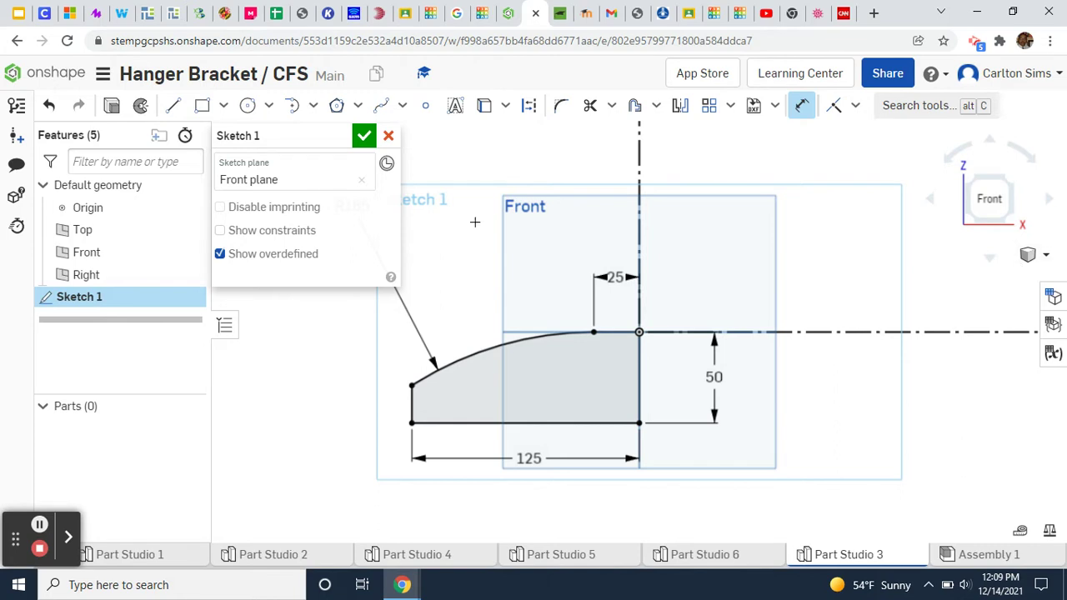
{"action": "left_click", "coordinate": [364, 136]}
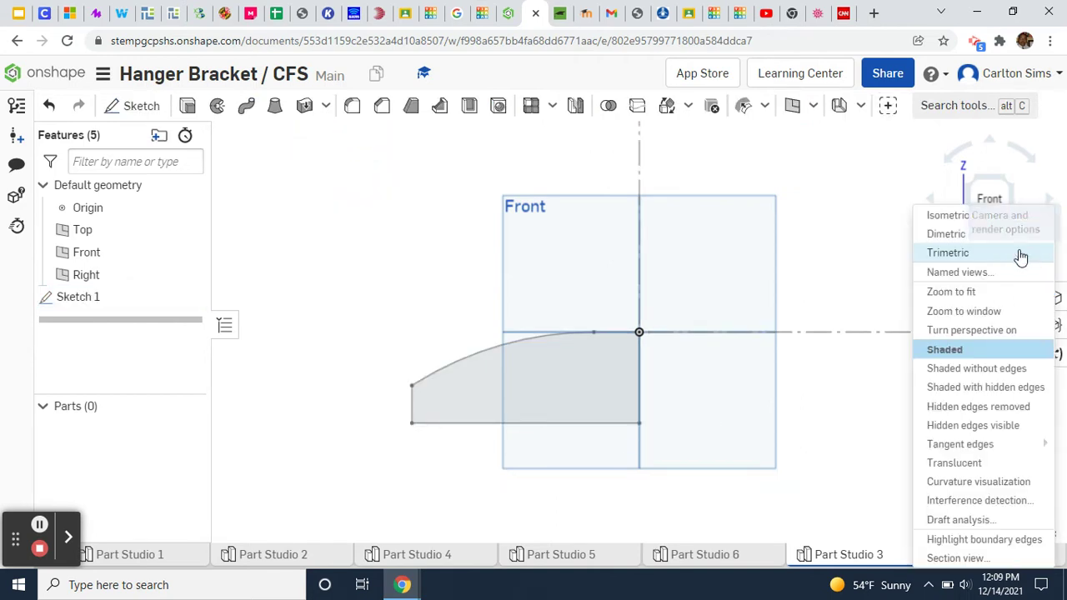
Step: Extrude the arched half profile as a new solid with a blind depth of 40 mm
{"action": "left_click", "coordinate": [1029, 254]}
{"action": "left_click", "coordinate": [938, 216]}
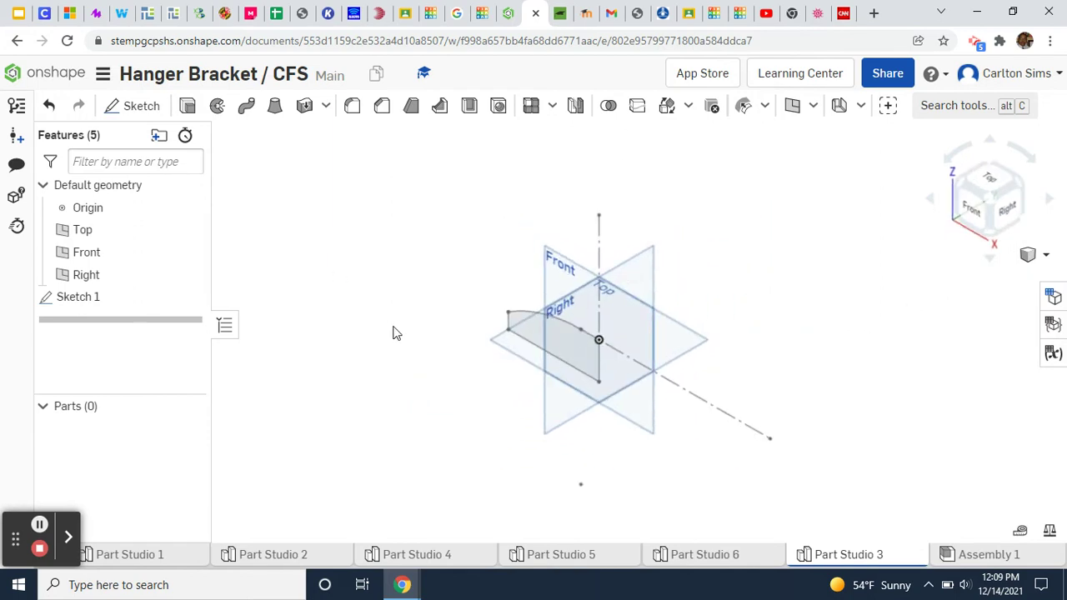
{"action": "left_click", "coordinate": [187, 105]}
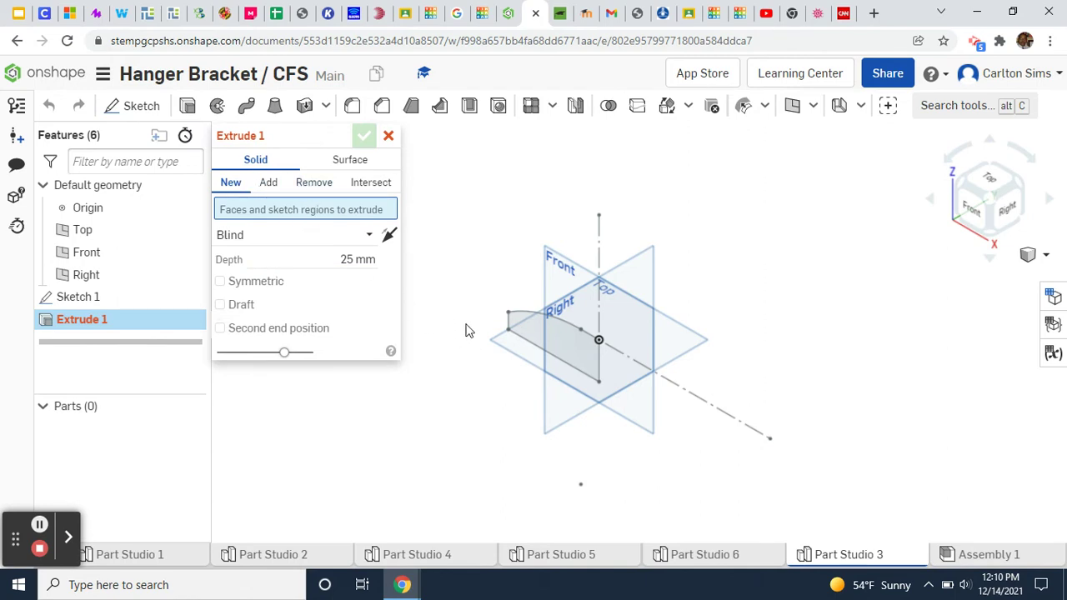
{"action": "scroll", "coordinate": [486, 324], "scroll_direction": "up", "scroll_amount": 5}
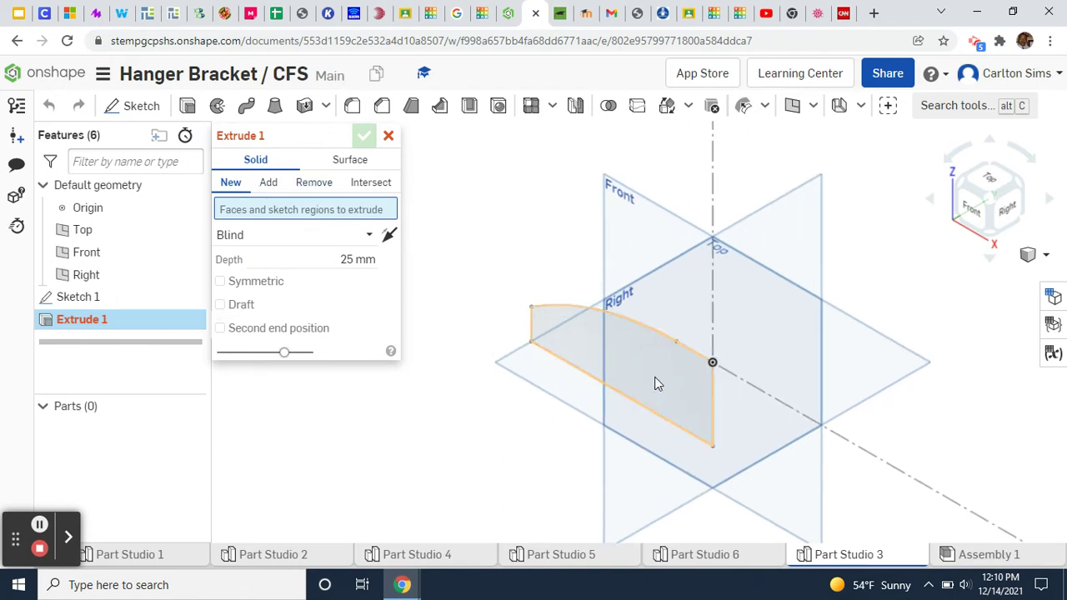
{"action": "left_click", "coordinate": [654, 384]}
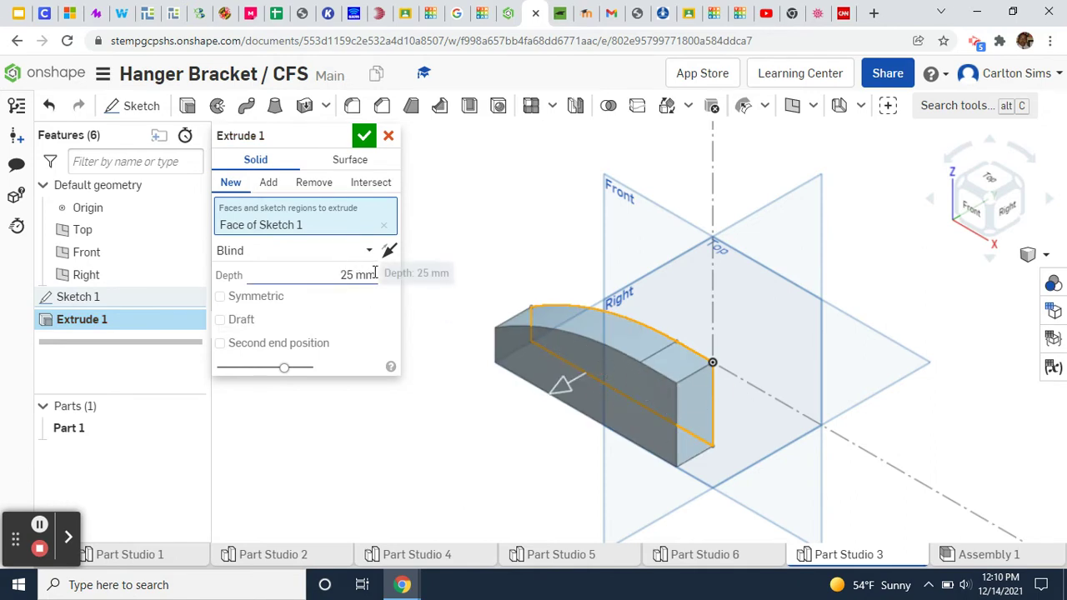
{"action": "left_click", "coordinate": [321, 267]}
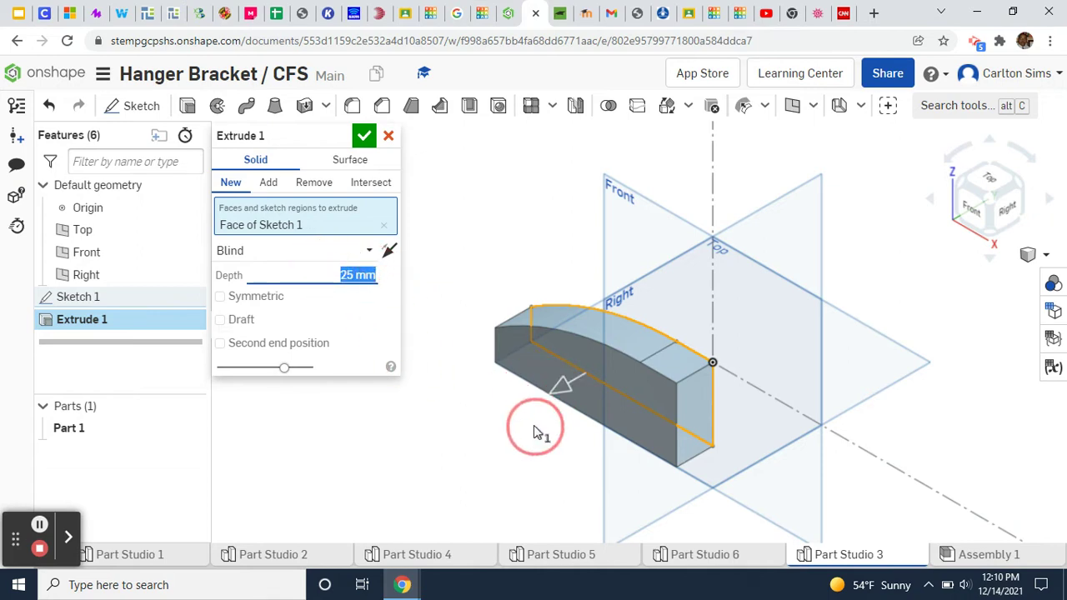
{"action": "type", "text": "40"}
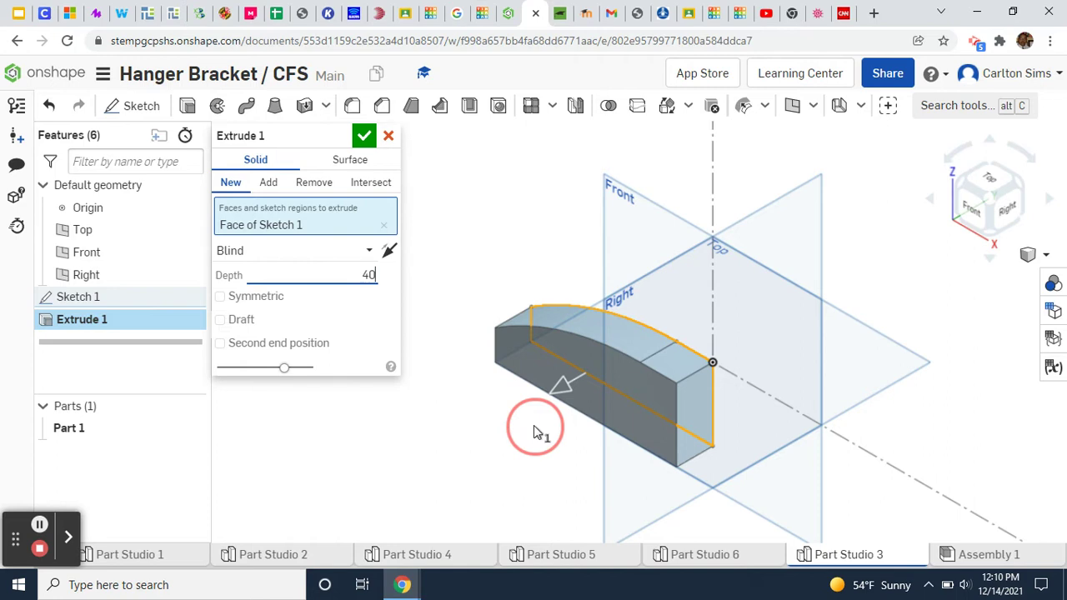
{"action": "key", "text": "Return"}
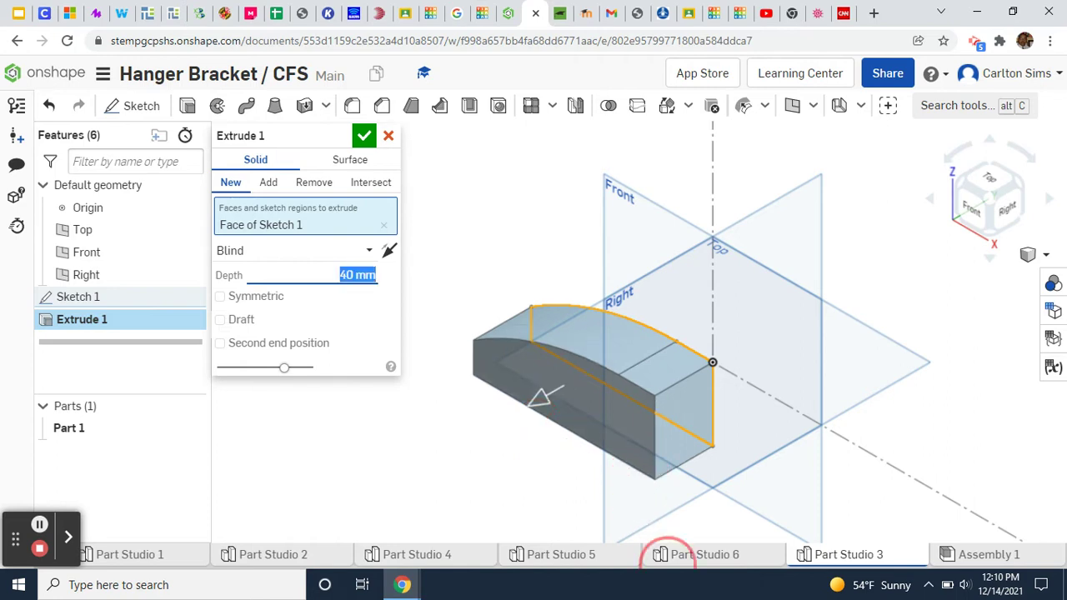
Step: Check the bracket's top-view drawing in the SolidProfessor window, return to the Hanger Bracket model and accept the extrusion
{"action": "mouse_move", "coordinate": [424, 575]}
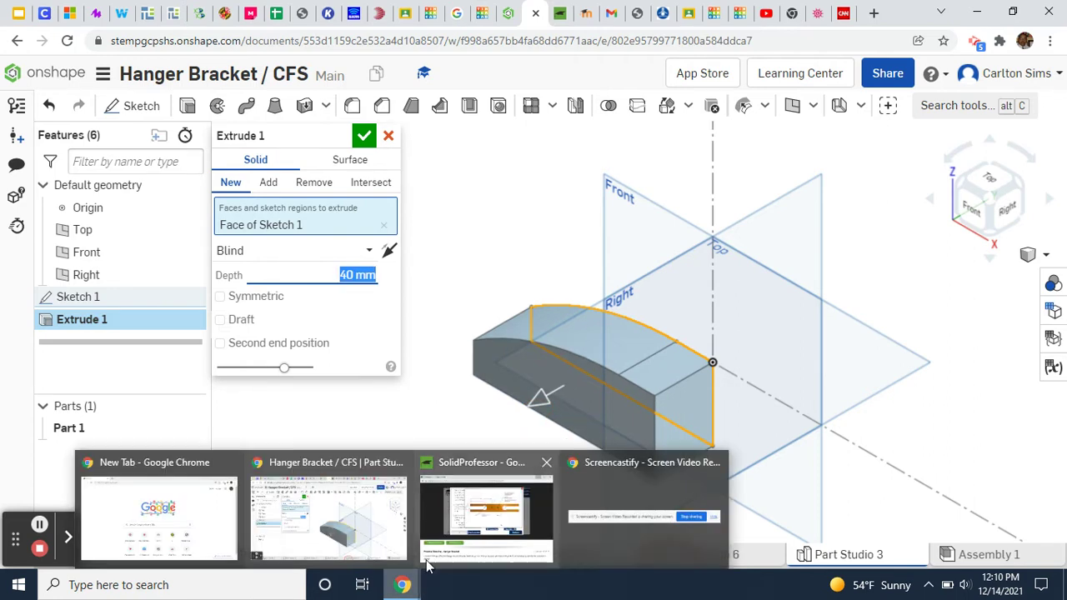
{"action": "left_click", "coordinate": [477, 526]}
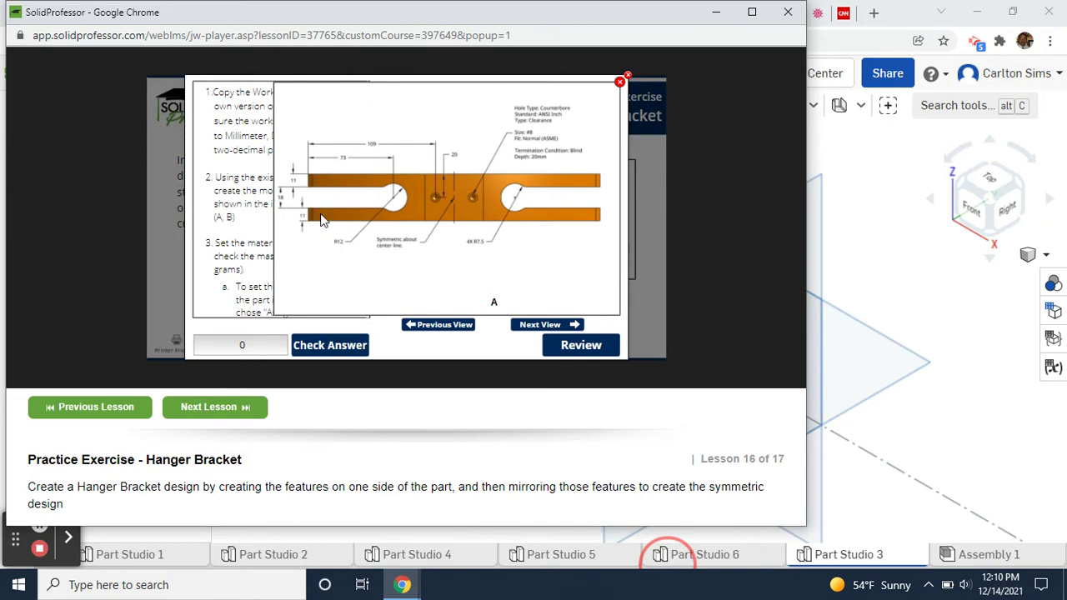
{"action": "left_click", "coordinate": [716, 12]}
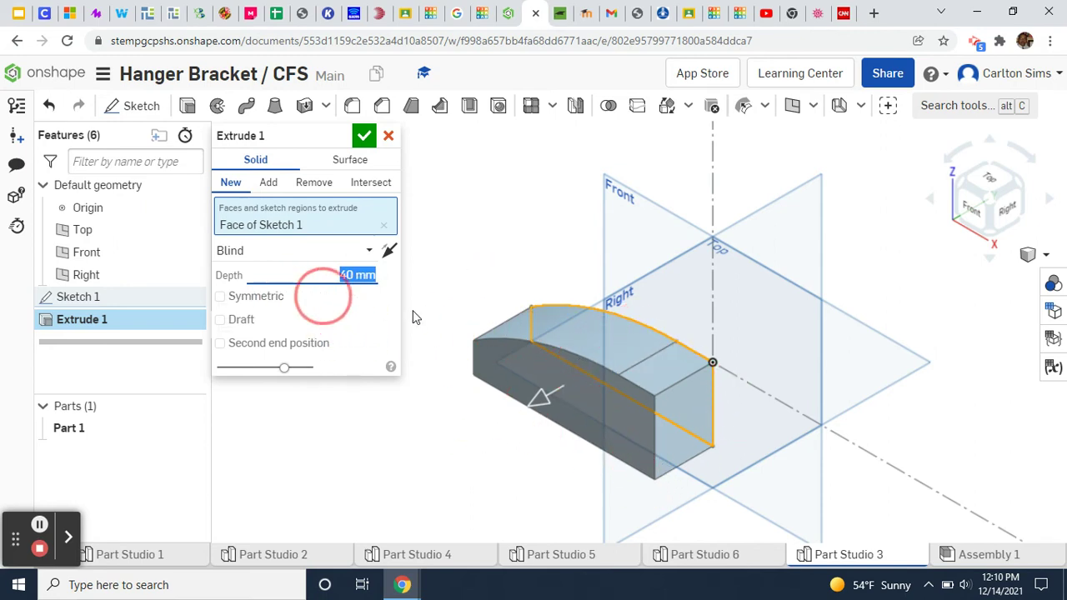
{"action": "left_click", "coordinate": [365, 136]}
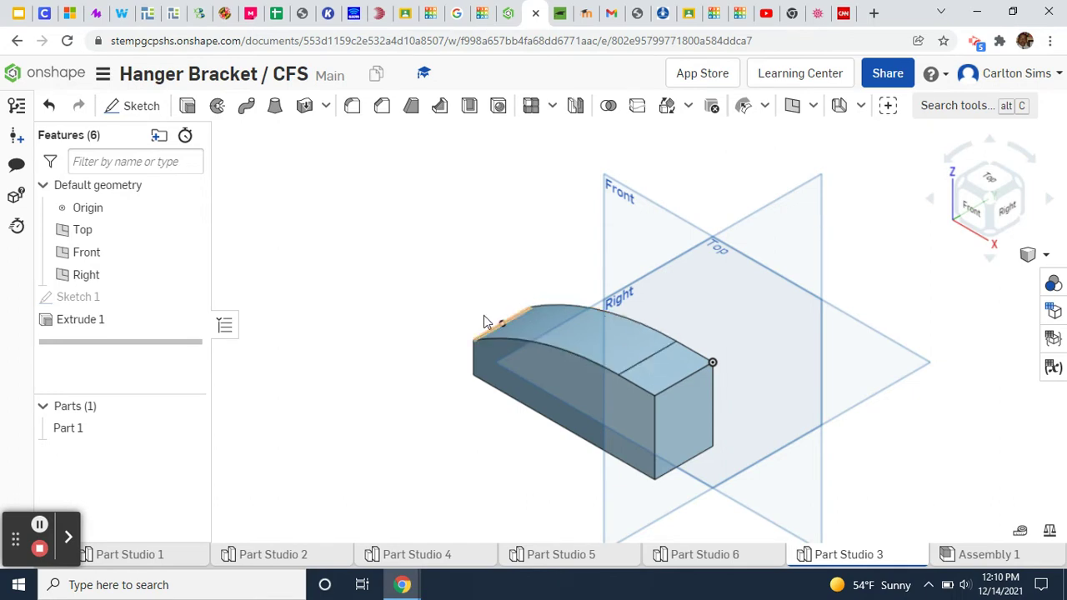
Step: Start a new sketch on the short flat top face of the extruded block, viewed face-on
{"action": "middle_click_drag", "start_coordinate": [561, 317], "coordinate": [583, 279]}
{"action": "mouse_move", "coordinate": [591, 278]}
{"action": "right_mouse_down"}
{"action": "mouse_move", "coordinate": [565, 293]}
{"action": "mouse_move", "coordinate": [594, 265]}
{"action": "mouse_move", "coordinate": [608, 278]}
{"action": "mouse_move", "coordinate": [596, 282]}
{"action": "right_mouse_up"}
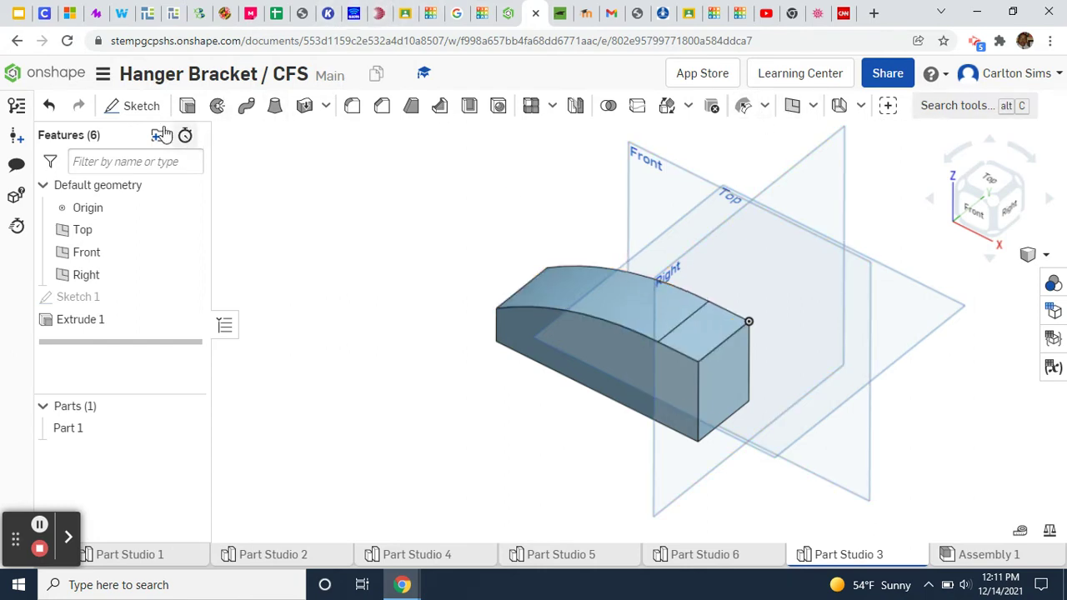
{"action": "left_click", "coordinate": [139, 105]}
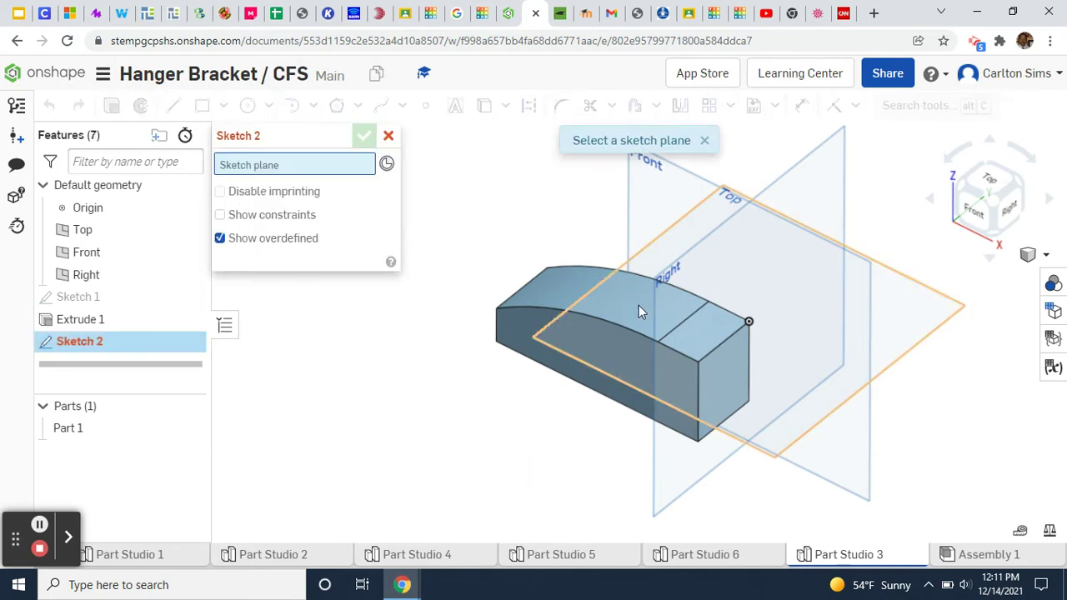
{"action": "left_click", "coordinate": [704, 335]}
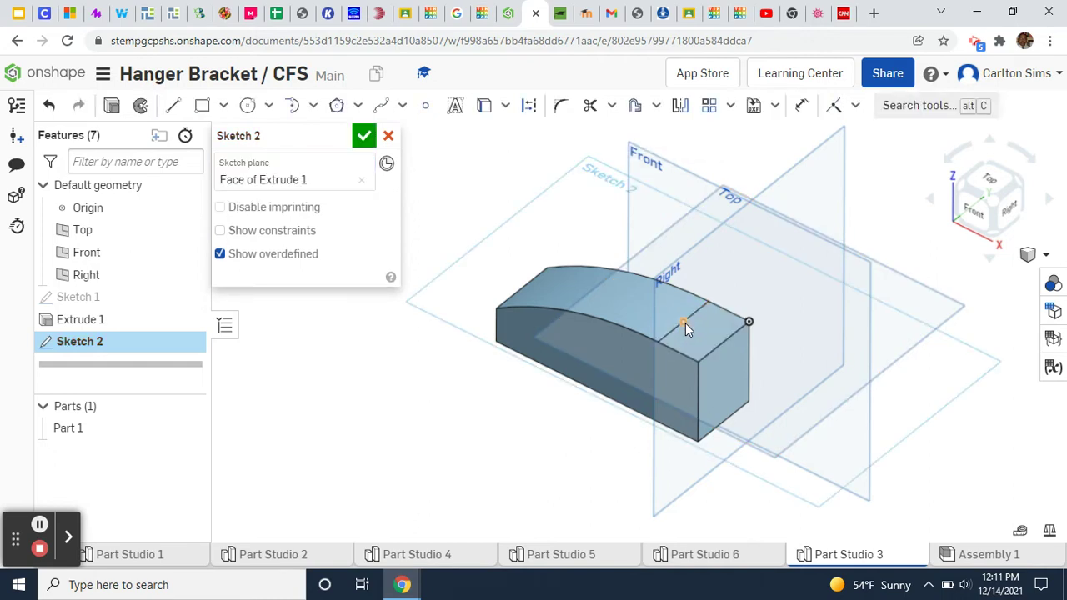
{"action": "key", "text": "n"}
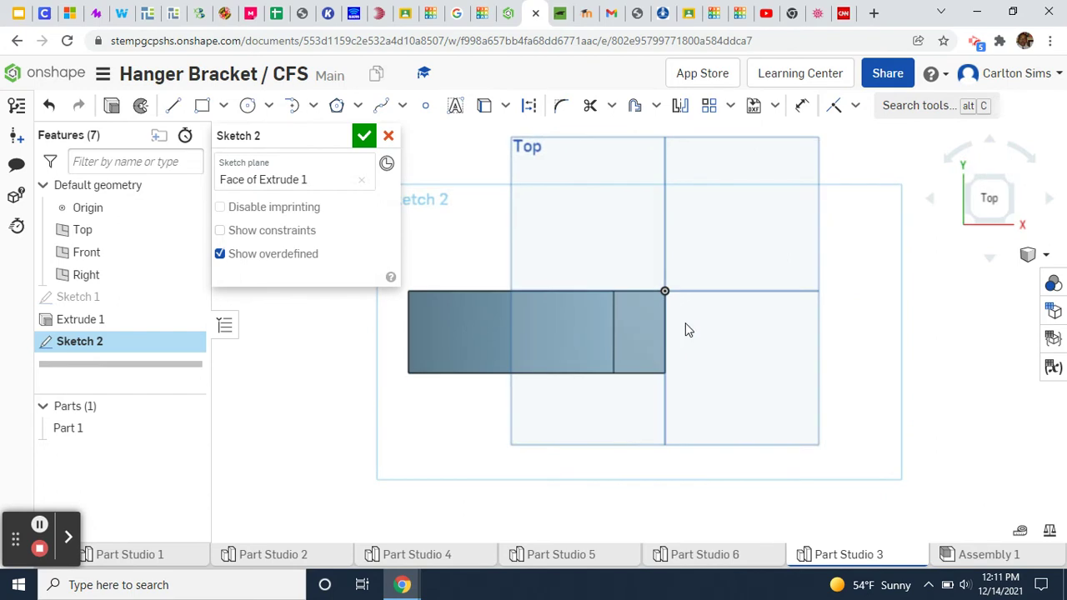
{"action": "scroll", "coordinate": [558, 313], "scroll_direction": "up", "scroll_amount": 5}
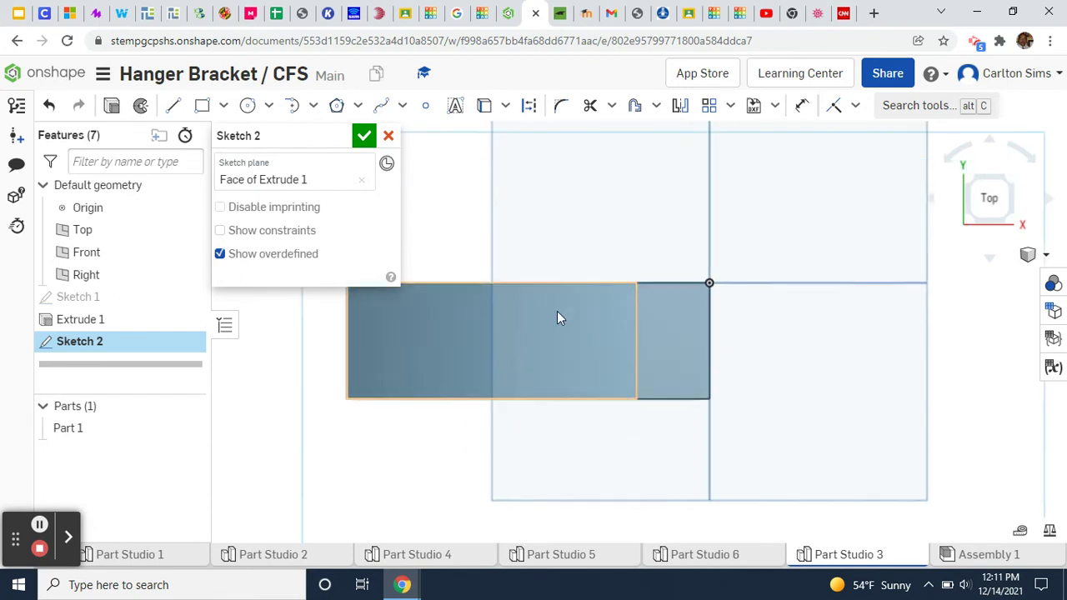
Step: Sketch a circle about 20 mm in diameter near mid-width of the block, on the arched side of the flat face's edge
{"action": "left_click", "coordinate": [517, 472]}
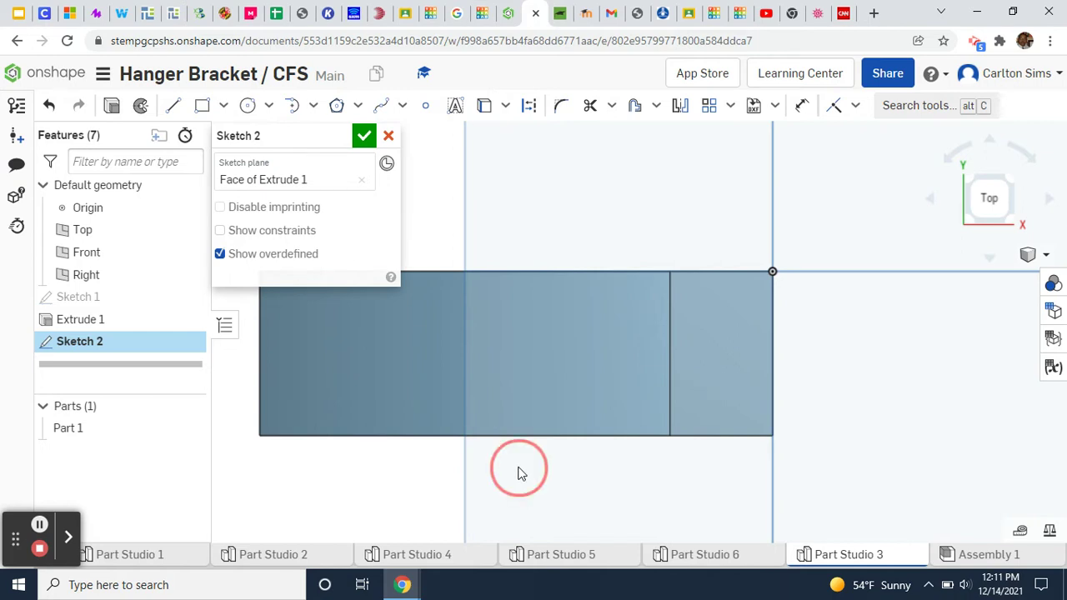
{"action": "left_click", "coordinate": [561, 471]}
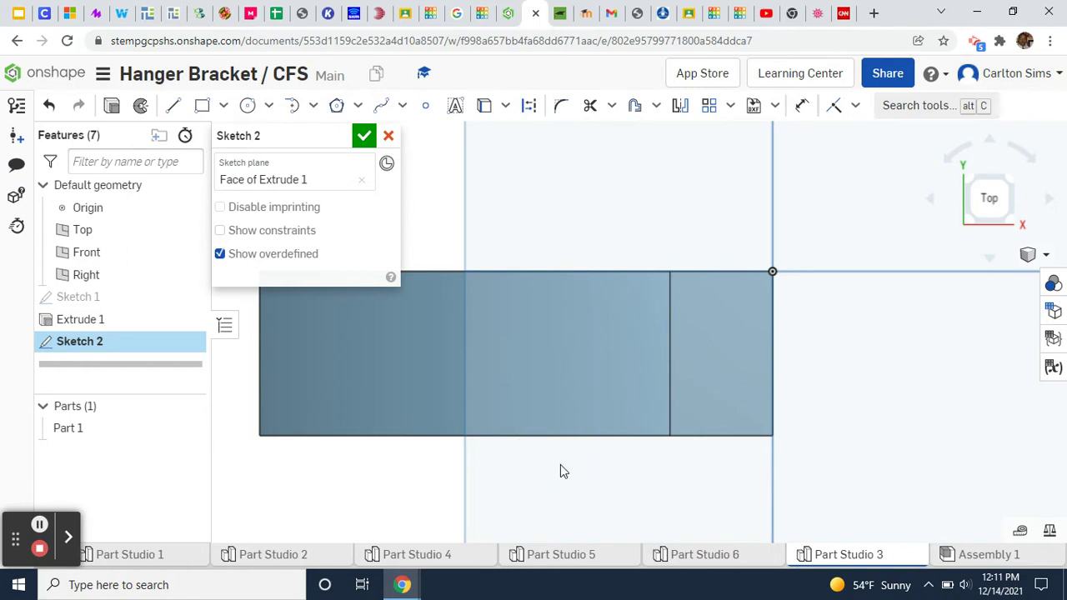
{"action": "mouse_move", "coordinate": [562, 469]}
{"action": "middle_mouse_down"}
{"action": "mouse_move", "coordinate": [665, 474]}
{"action": "mouse_move", "coordinate": [698, 491]}
{"action": "mouse_move", "coordinate": [686, 498]}
{"action": "middle_mouse_up"}
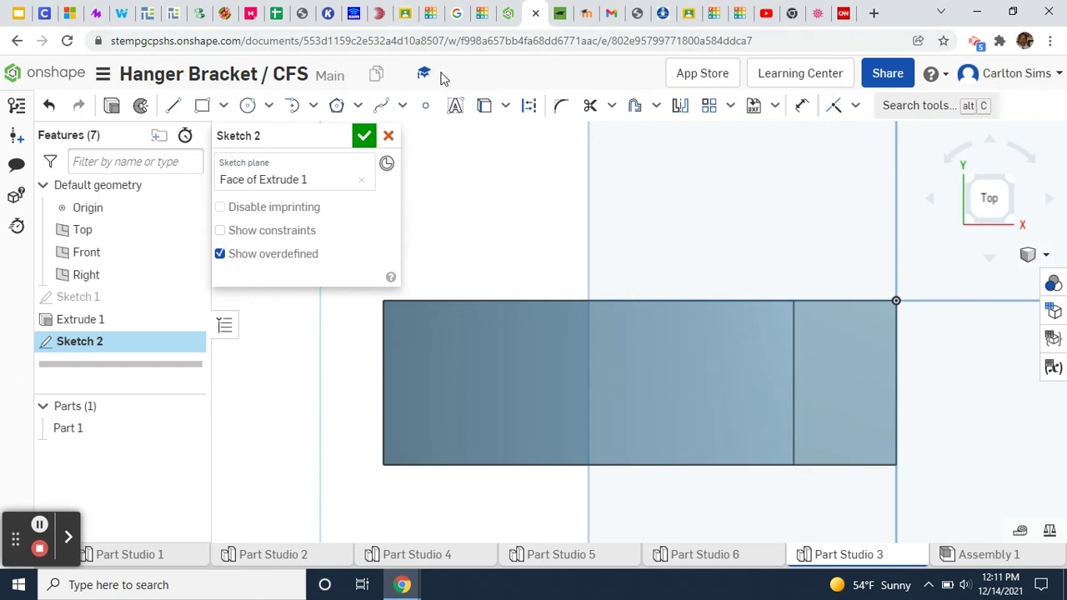
{"action": "left_click", "coordinate": [247, 105]}
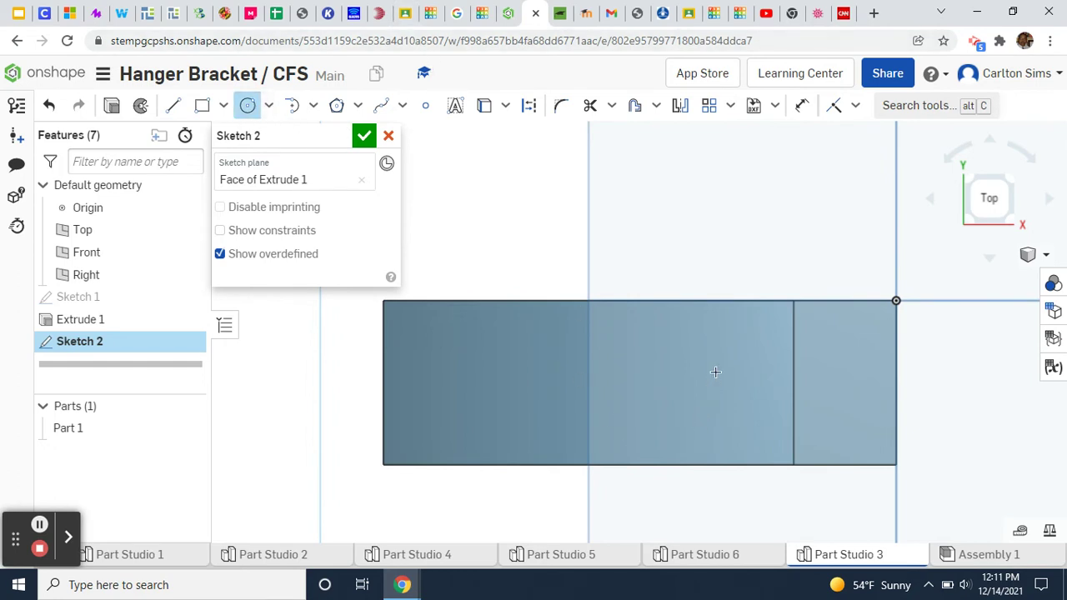
{"action": "left_click_drag", "start_coordinate": [719, 388], "coordinate": [735, 350]}
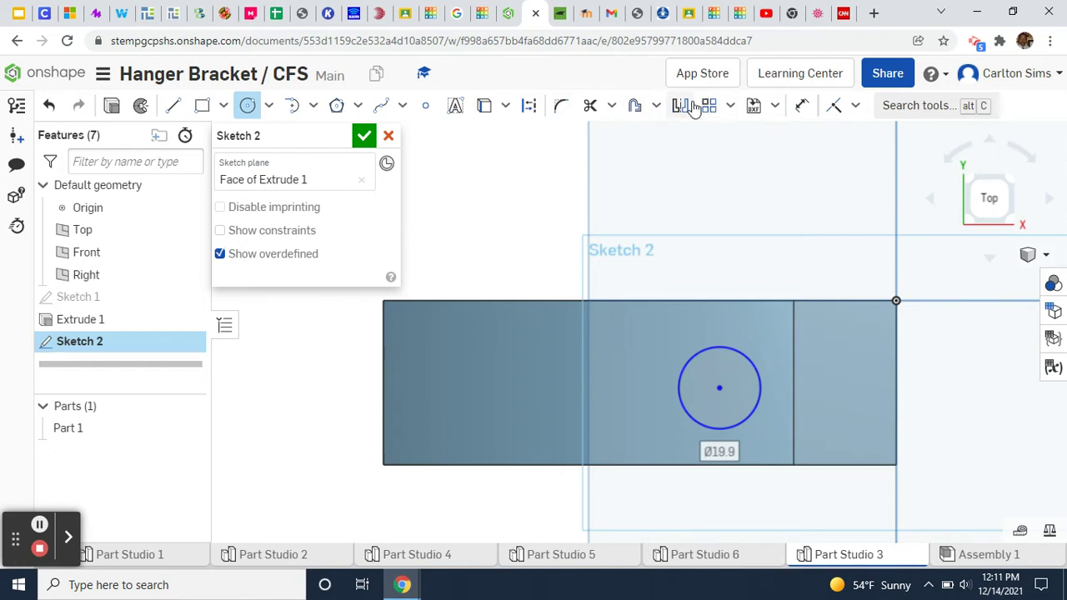
Step: Dimension the circle's centre to 73 mm from the block's outer end edge
{"action": "left_click", "coordinate": [800, 107]}
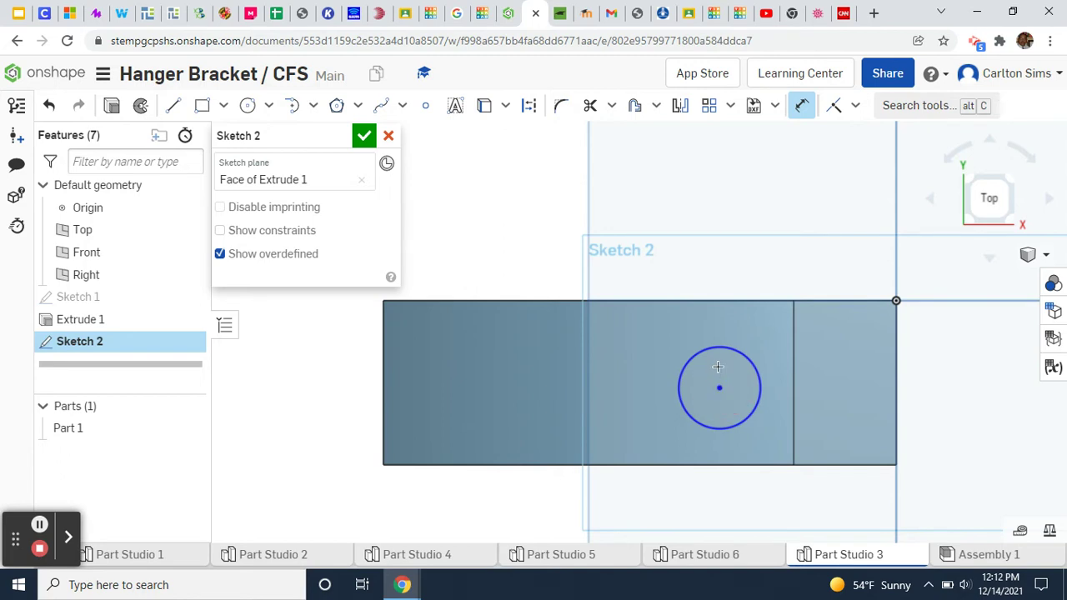
{"action": "left_click", "coordinate": [705, 325]}
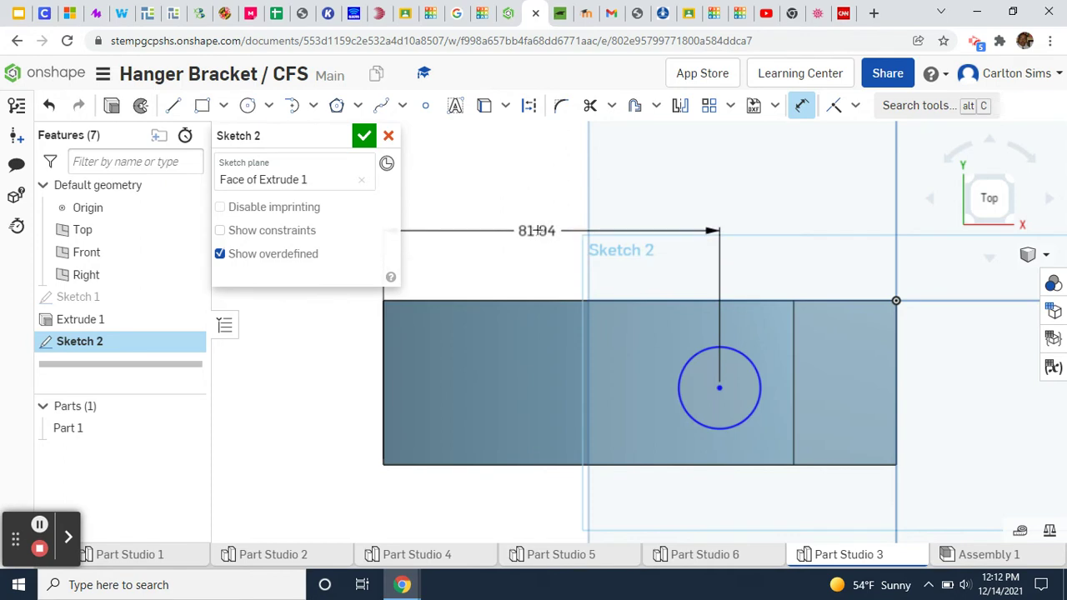
{"action": "left_click", "coordinate": [542, 222]}
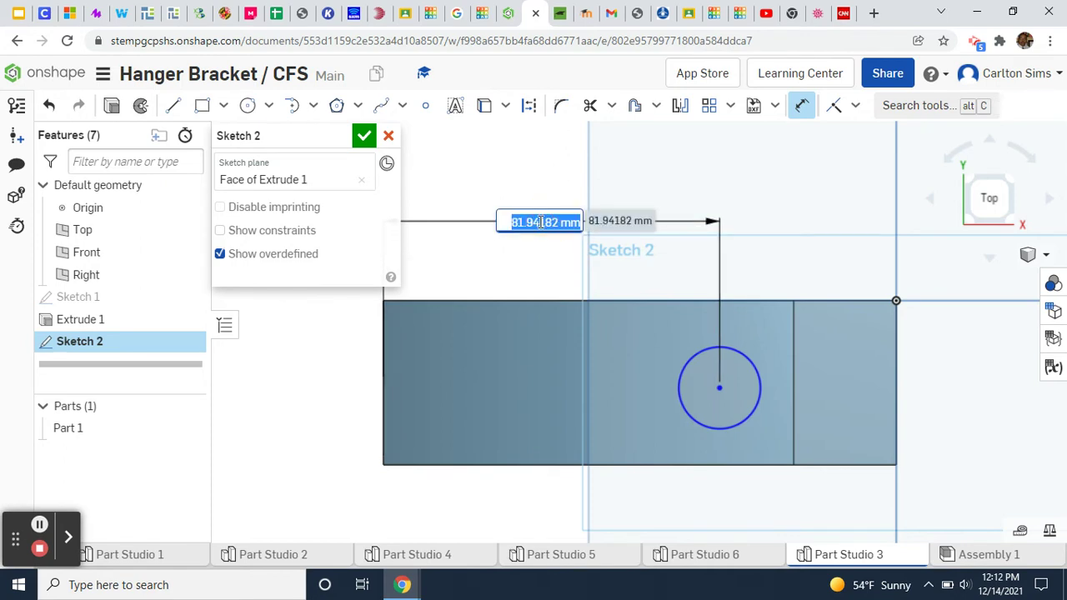
{"action": "type", "text": "7"}
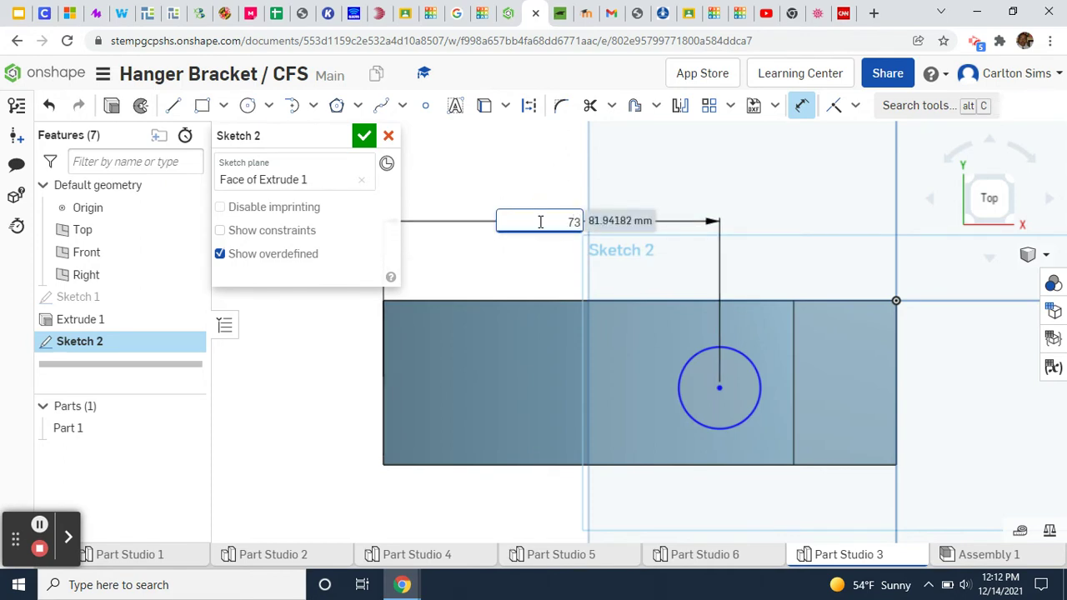
{"action": "type", "text": "3"}
{"action": "key", "text": "Return"}
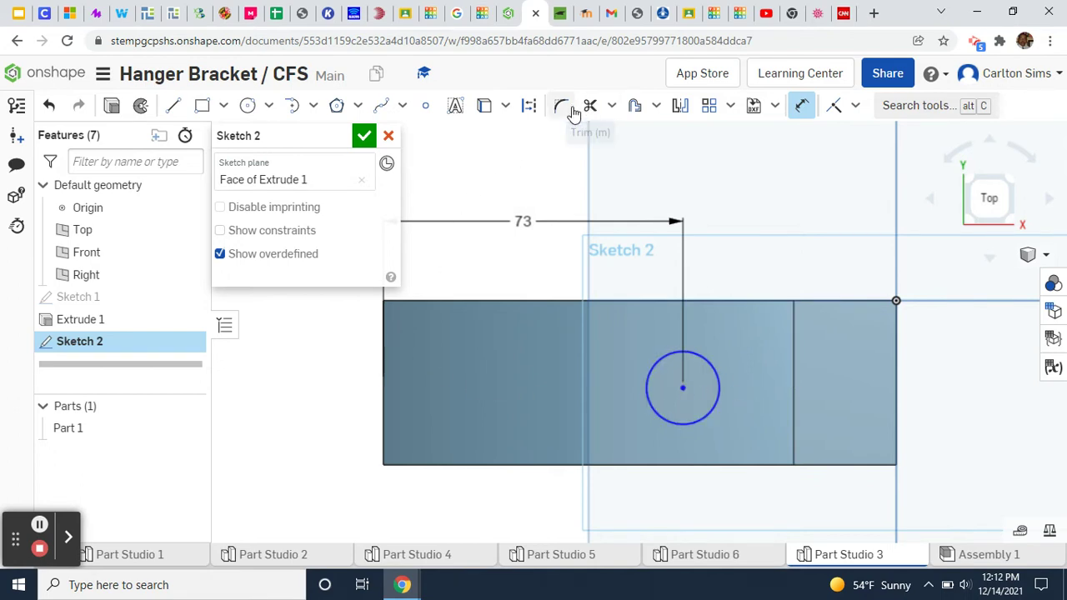
Step: Draw a horizontal construction line about 107 mm long from the midpoint of the flat face's inner edge past the block's outer end
{"action": "left_click", "coordinate": [174, 103]}
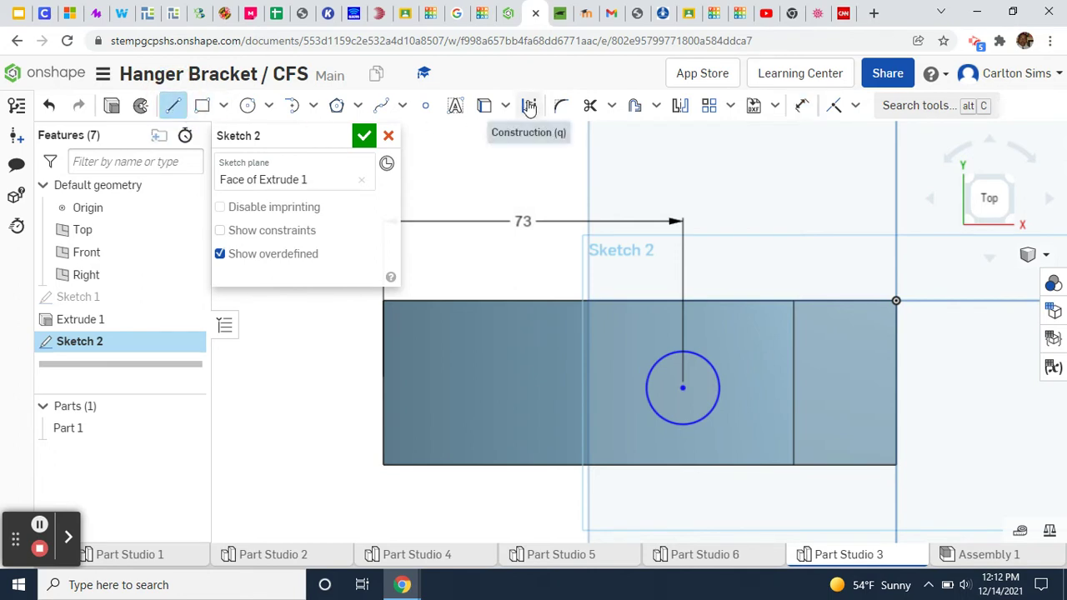
{"action": "left_click", "coordinate": [528, 106]}
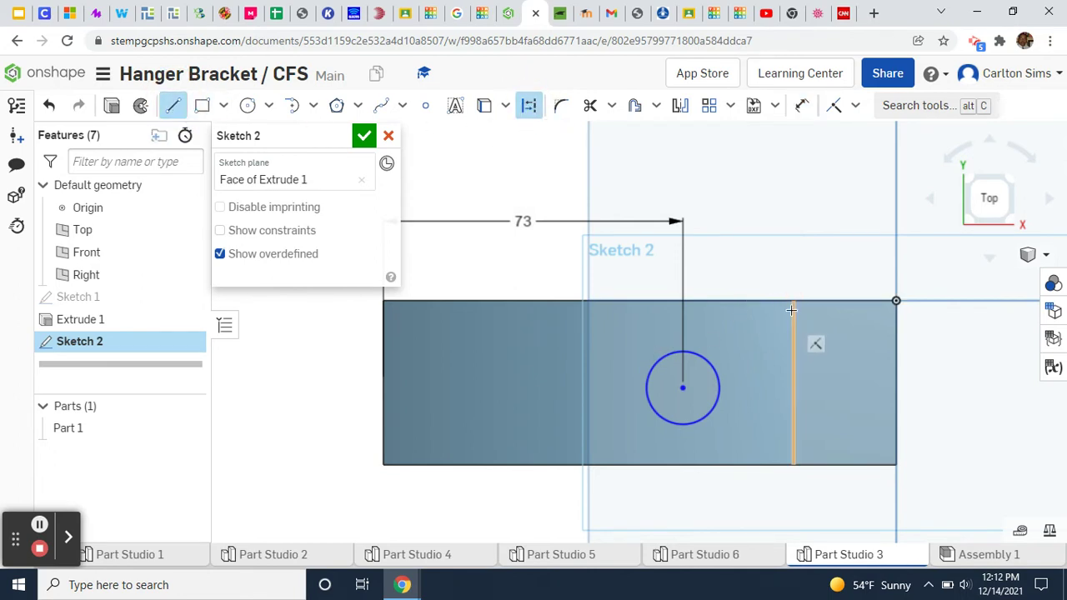
{"action": "left_click", "coordinate": [791, 382]}
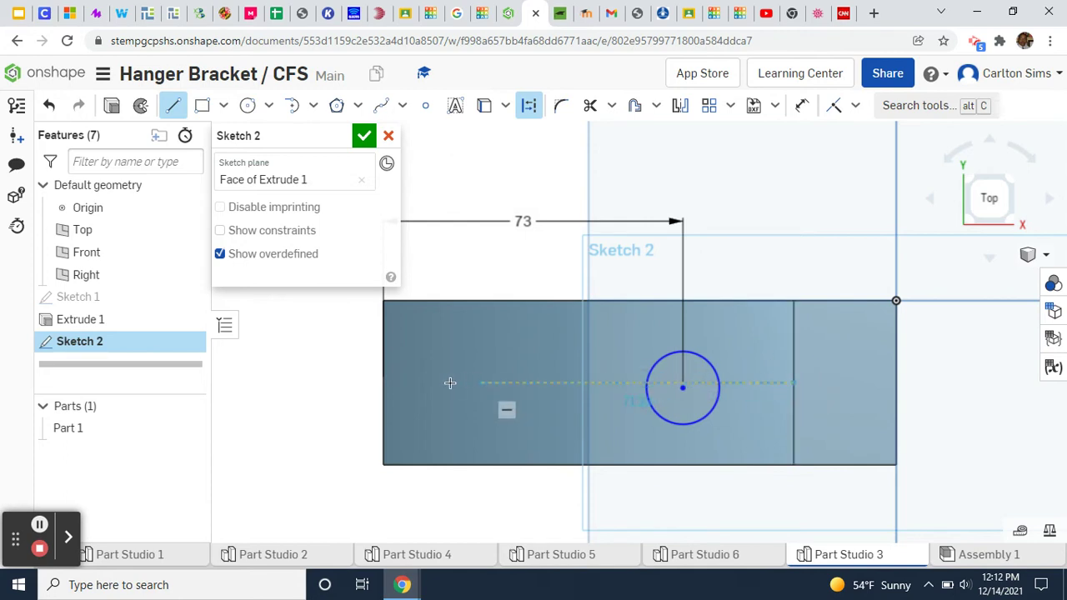
{"action": "left_click", "coordinate": [354, 381]}
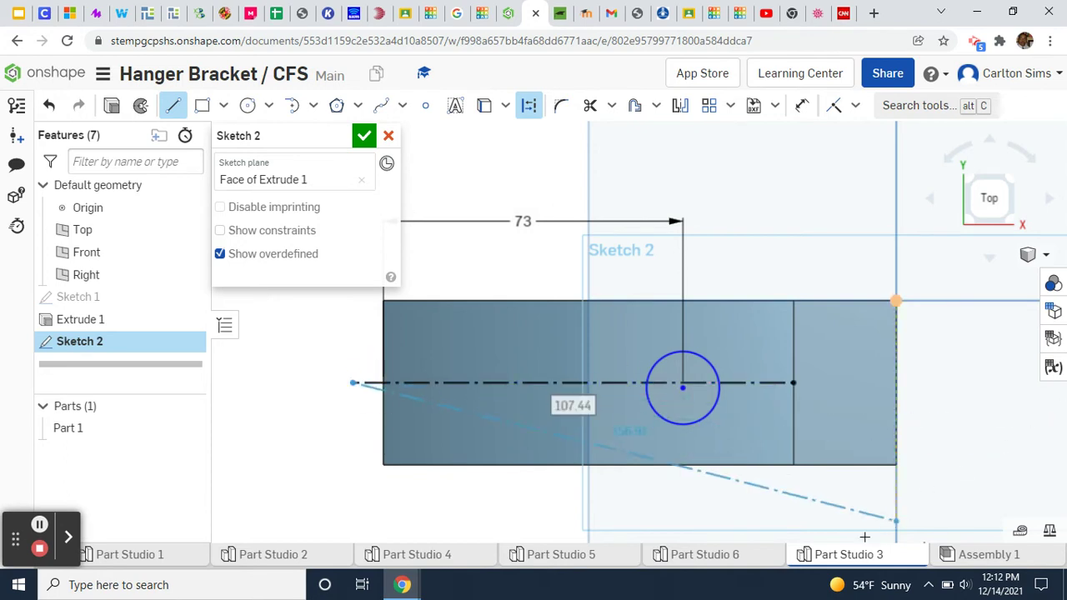
{"action": "left_click", "coordinate": [352, 383]}
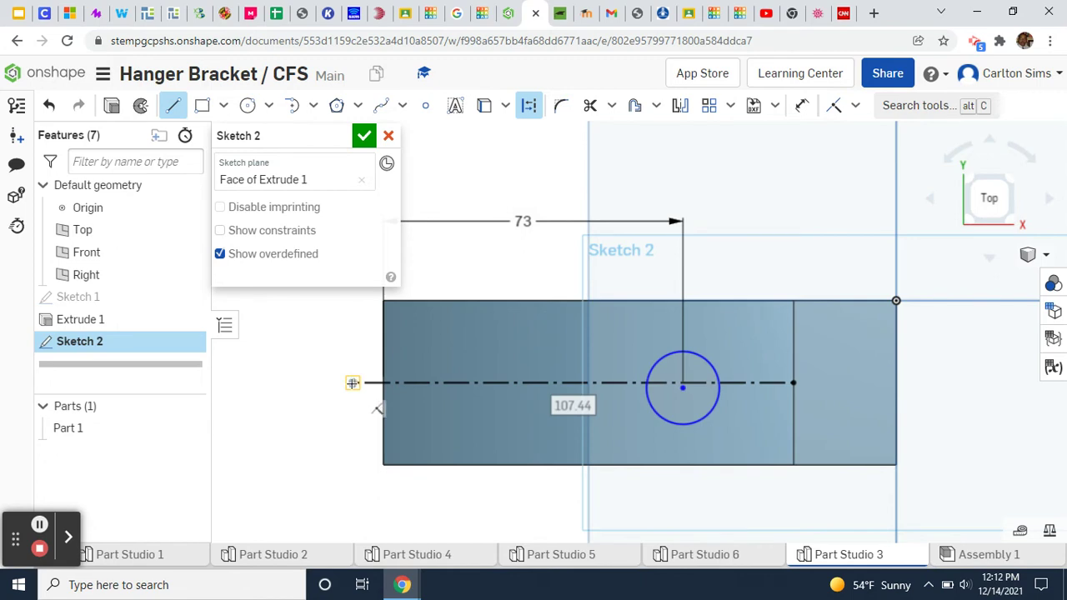
{"action": "left_click", "coordinate": [682, 387]}
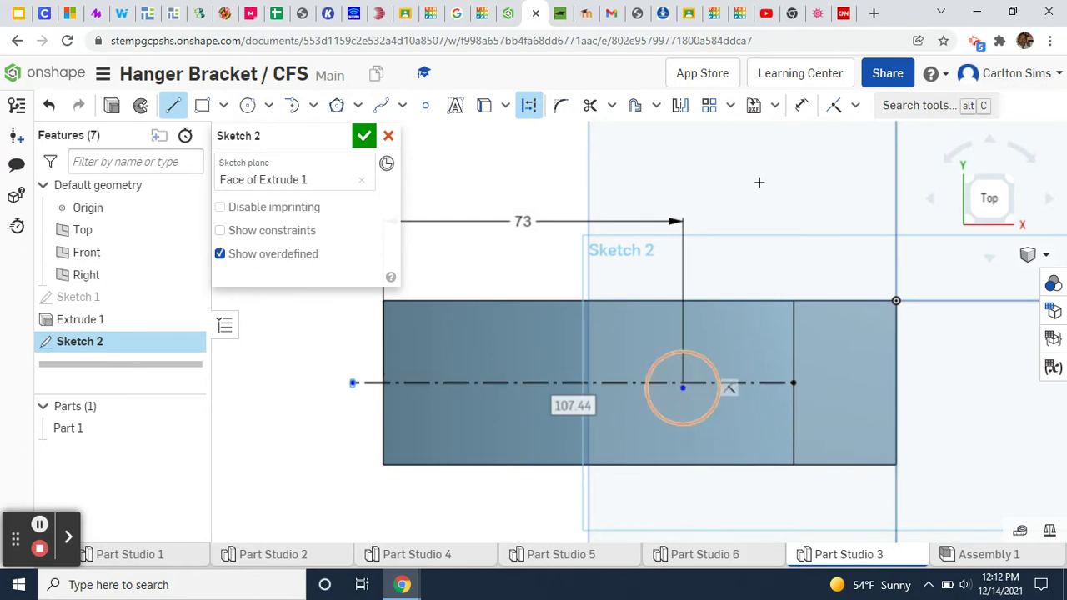
{"action": "left_click", "coordinate": [528, 105]}
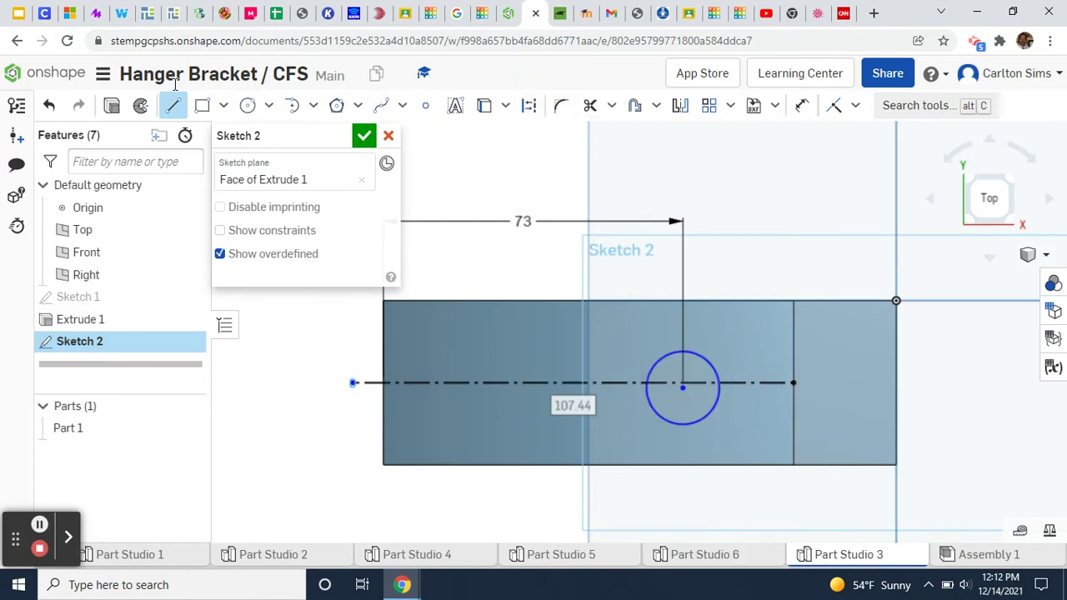
{"action": "left_click", "coordinate": [172, 106]}
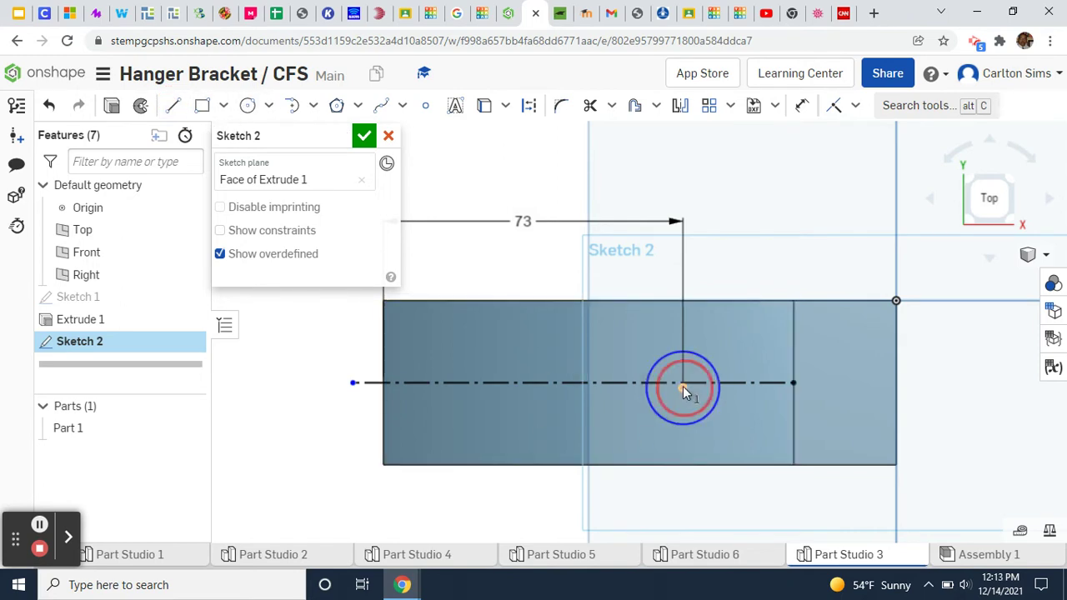
Step: Constrain the circle's centre to be coincident with the horizontal construction centreline
{"action": "key", "text": "q"}
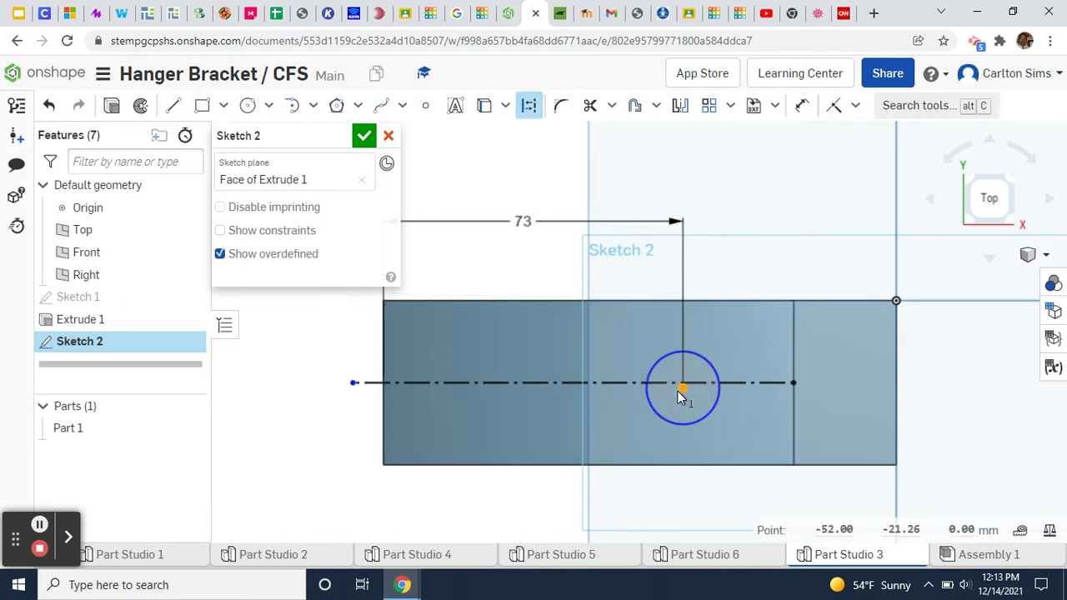
{"action": "left_click", "coordinate": [768, 384]}
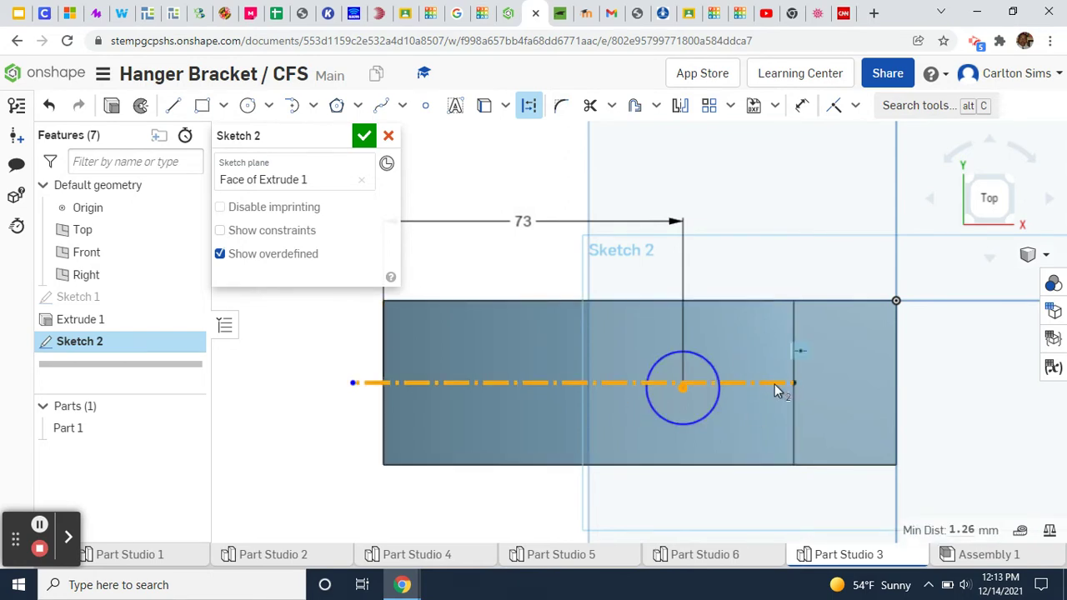
{"action": "left_click", "coordinate": [685, 386]}
{"action": "left_click", "coordinate": [856, 105]}
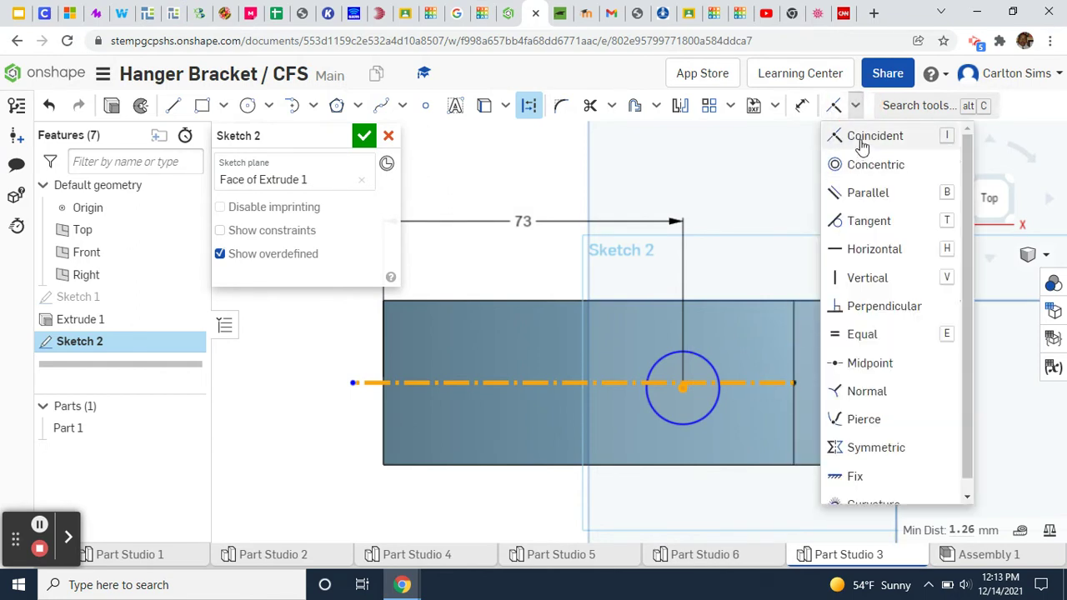
{"action": "left_click", "coordinate": [870, 135]}
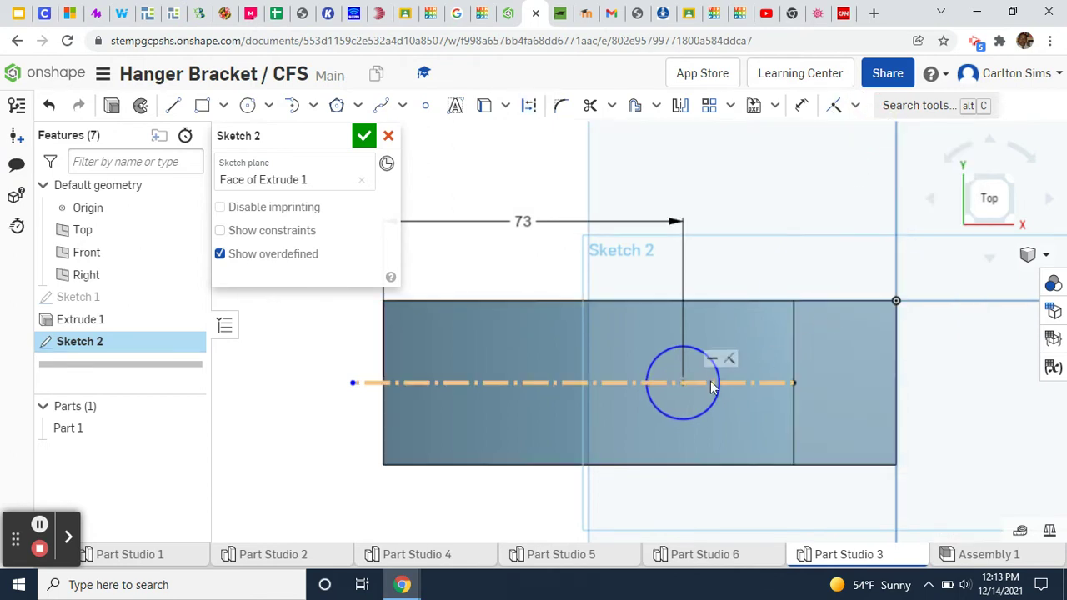
{"action": "left_click", "coordinate": [682, 383]}
{"action": "left_click", "coordinate": [792, 384]}
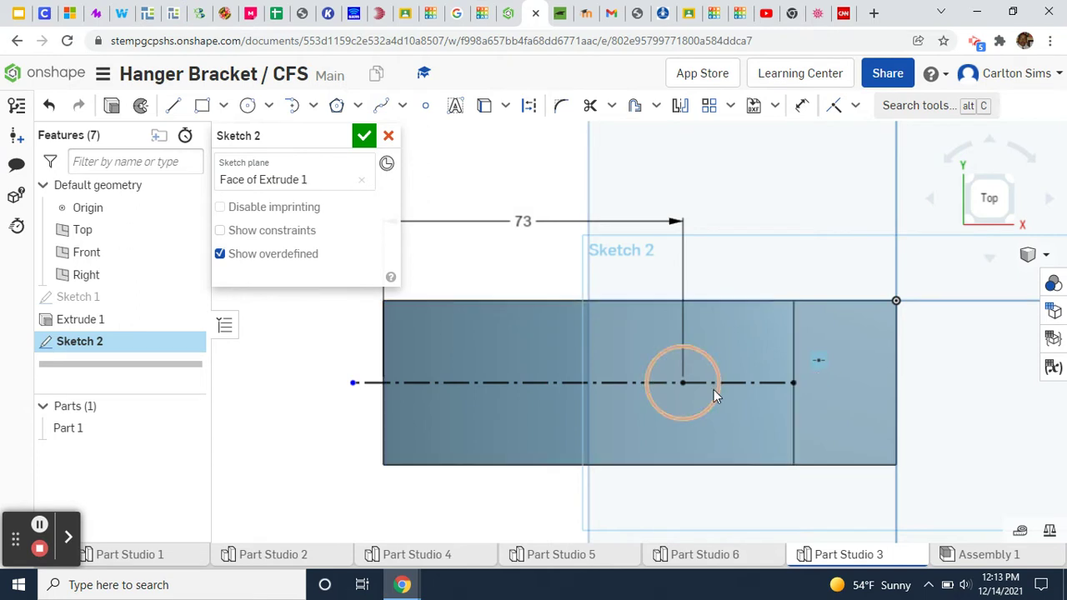
{"action": "left_click", "coordinate": [681, 415]}
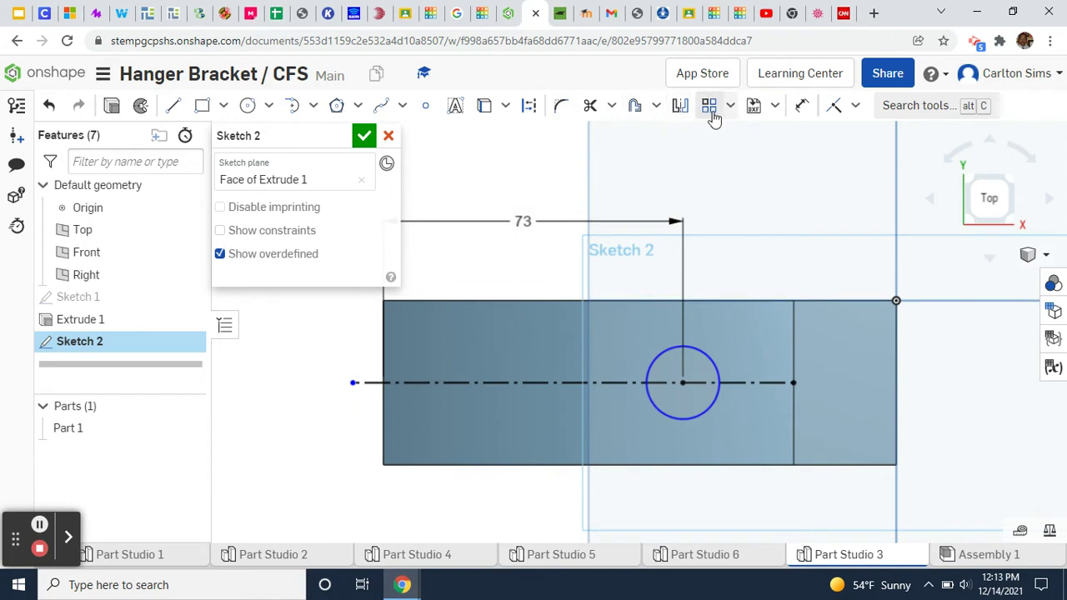
Step: Dimension the circle's diameter to 24 mm
{"action": "left_click", "coordinate": [801, 105]}
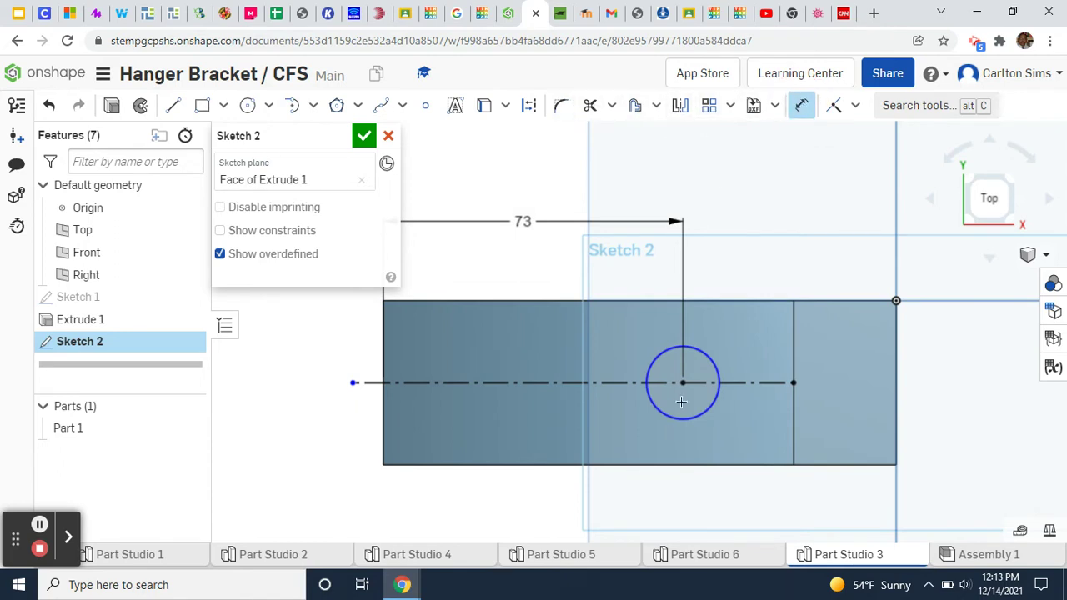
{"action": "left_click", "coordinate": [708, 359]}
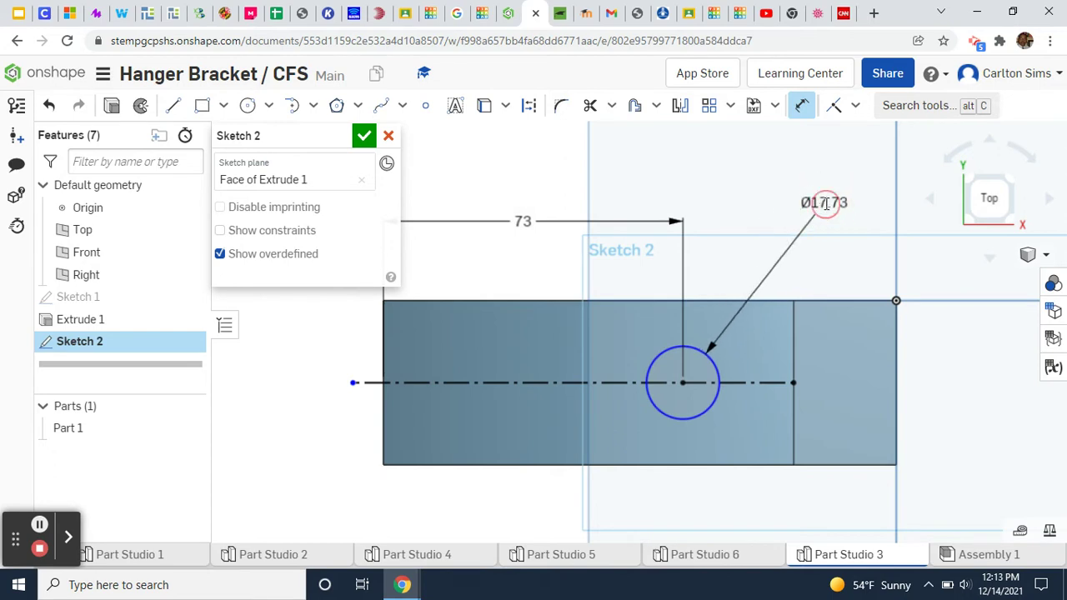
{"action": "left_click", "coordinate": [825, 203]}
{"action": "type", "text": "24"}
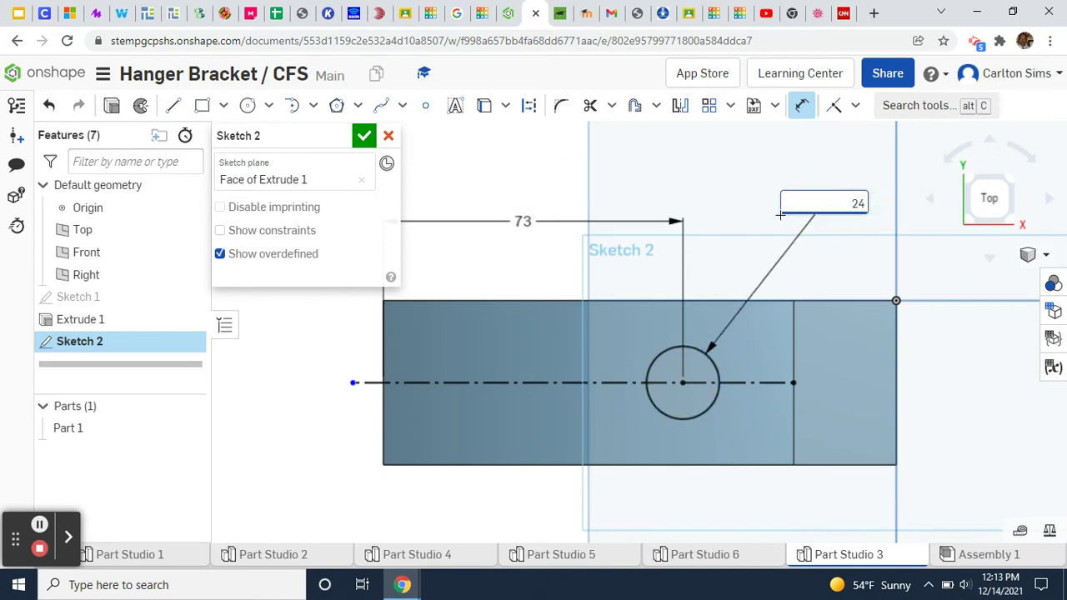
{"action": "key", "text": "Return"}
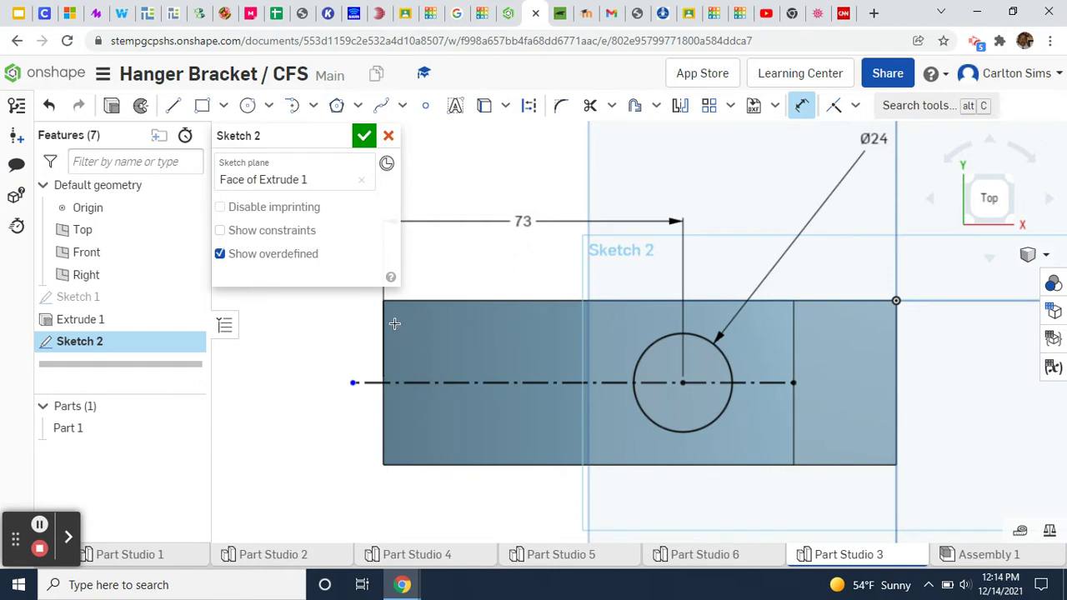
{"action": "left_click", "coordinate": [802, 107]}
Step: Draw the slot's open outline with two horizontal lines about 65 mm long from the circle, joined by a vertical line about 17 mm long on the outer end edge
{"action": "left_click", "coordinate": [173, 106]}
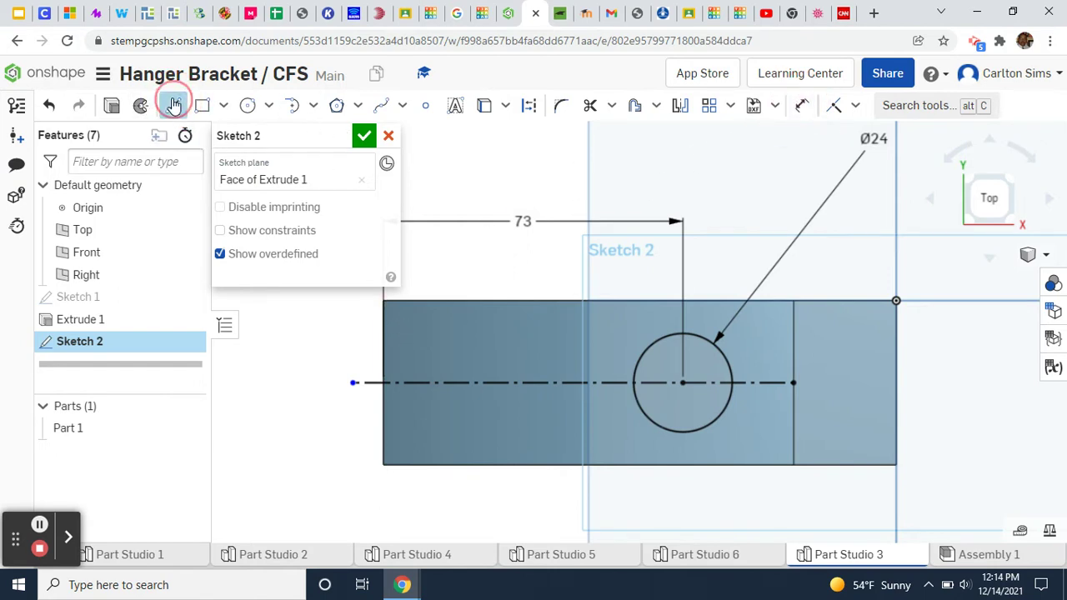
{"action": "left_click", "coordinate": [649, 346]}
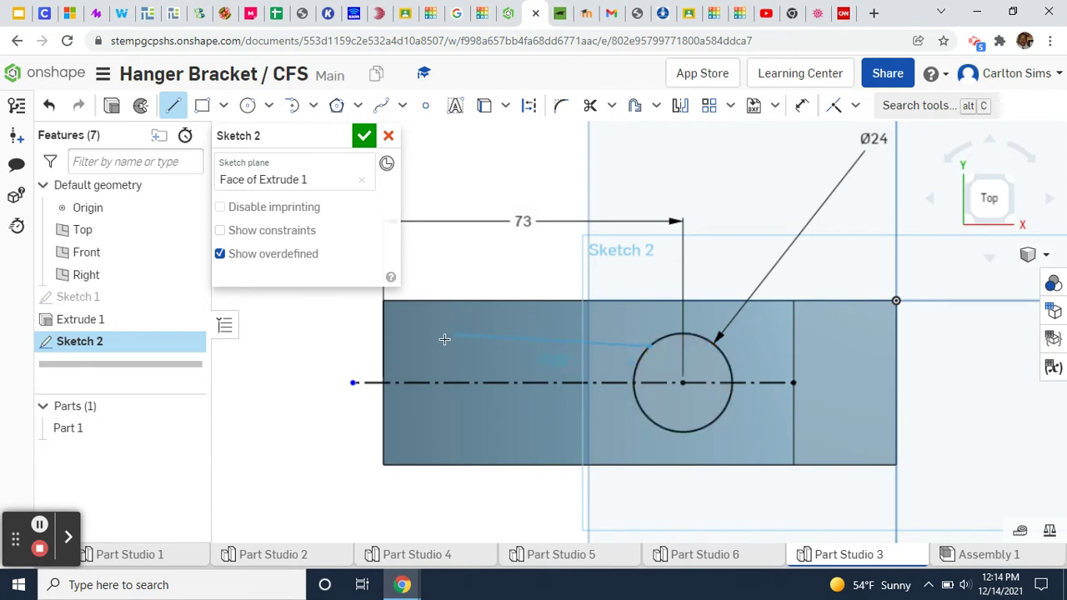
{"action": "left_click", "coordinate": [383, 346]}
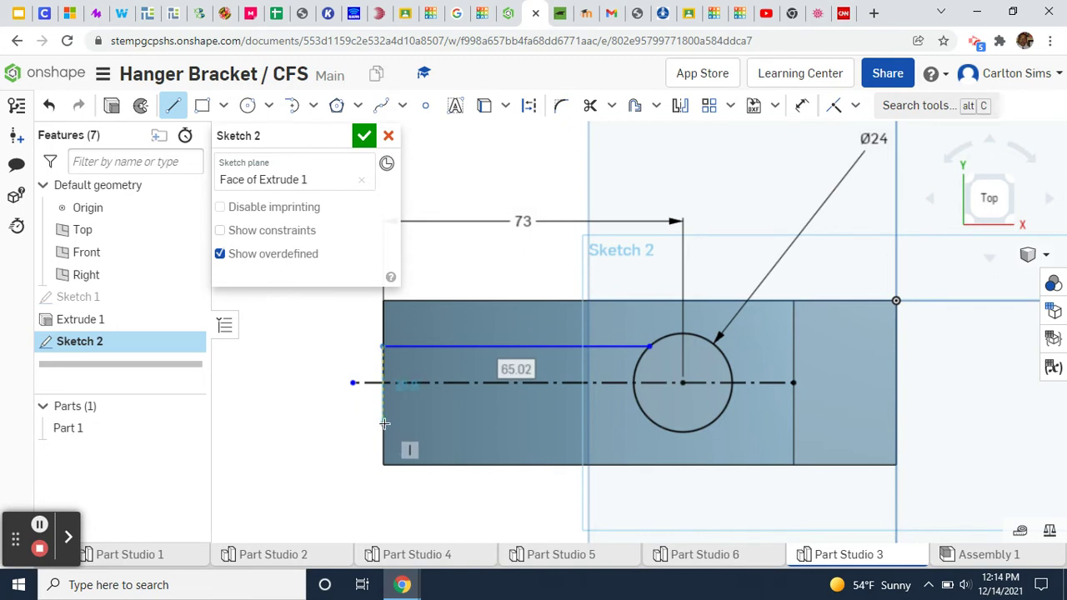
{"action": "left_click", "coordinate": [649, 347]}
{"action": "left_click", "coordinate": [383, 418]}
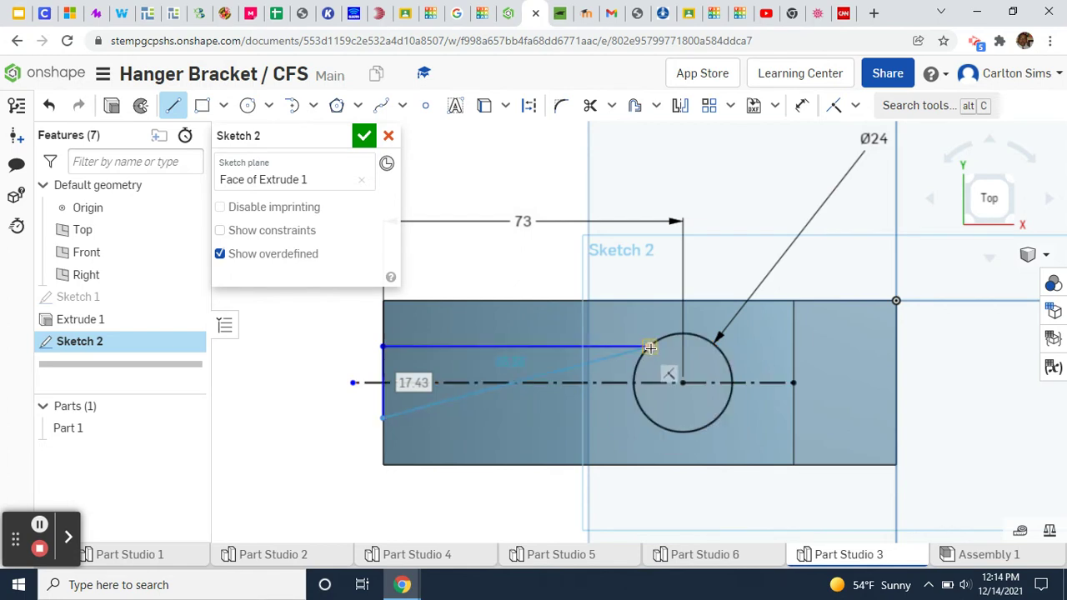
{"action": "left_click", "coordinate": [649, 417]}
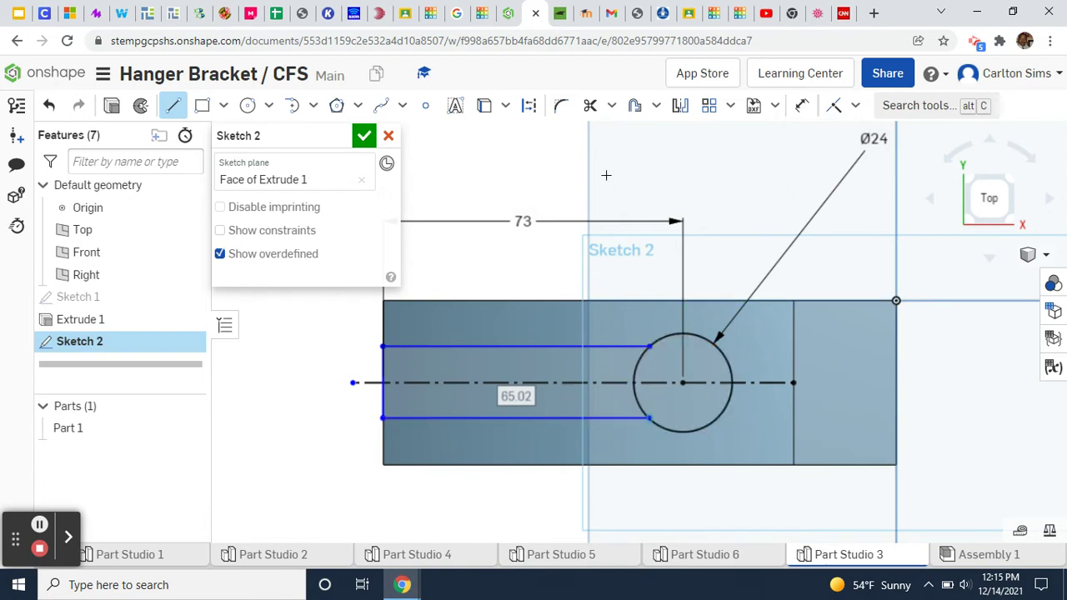
Step: Trim away the circle's arc between the two horizontal slot lines
{"action": "left_click", "coordinate": [589, 104]}
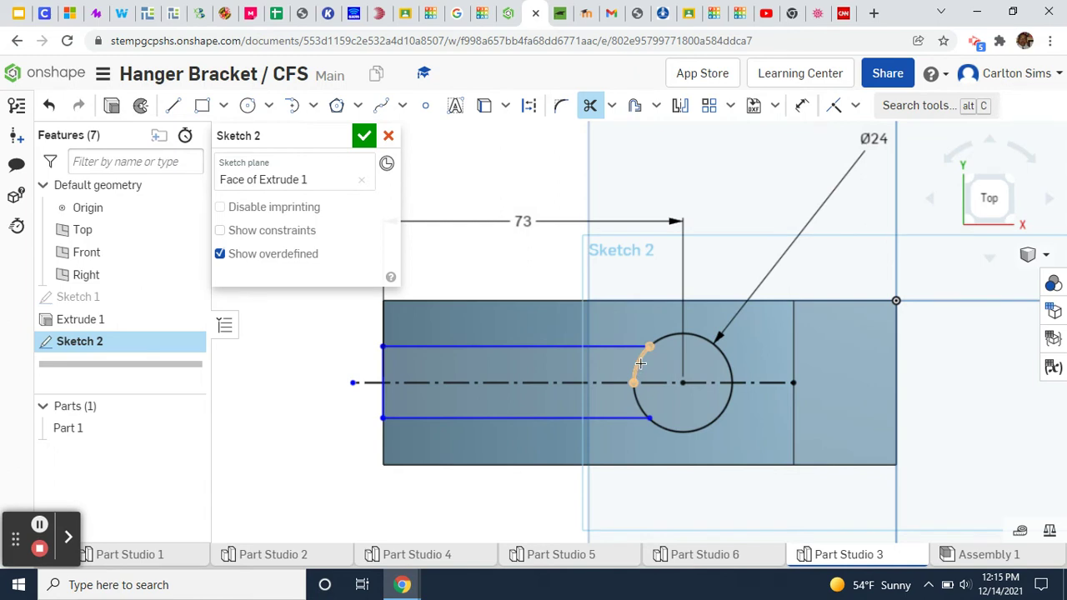
{"action": "left_click", "coordinate": [637, 363]}
{"action": "left_click", "coordinate": [638, 402]}
{"action": "left_click", "coordinate": [590, 105]}
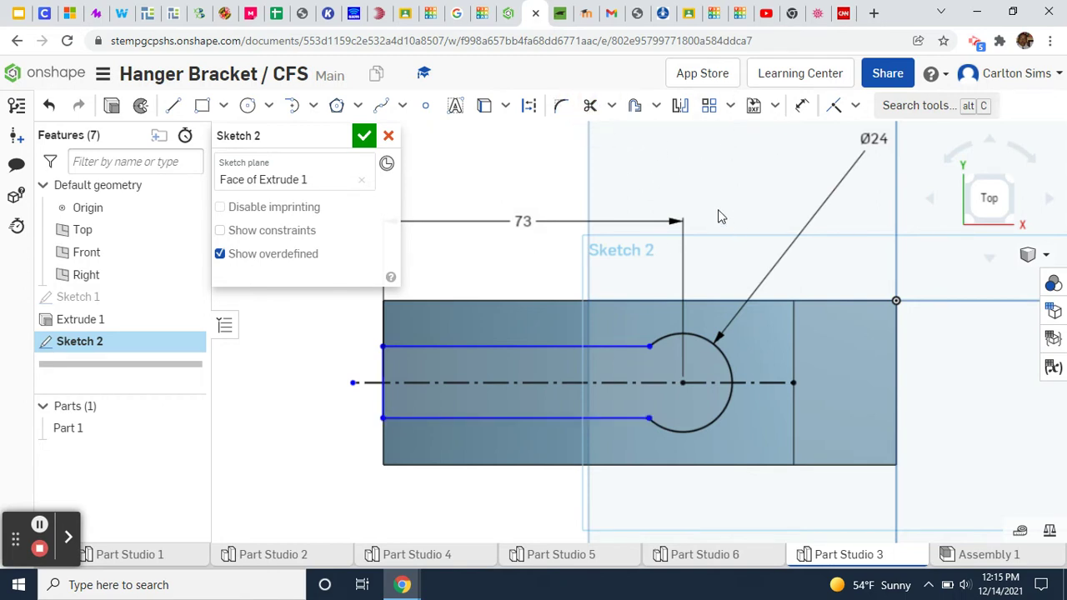
Step: Apply an Equal constraint to the two horizontal slot lines
{"action": "double_click", "coordinate": [557, 345]}
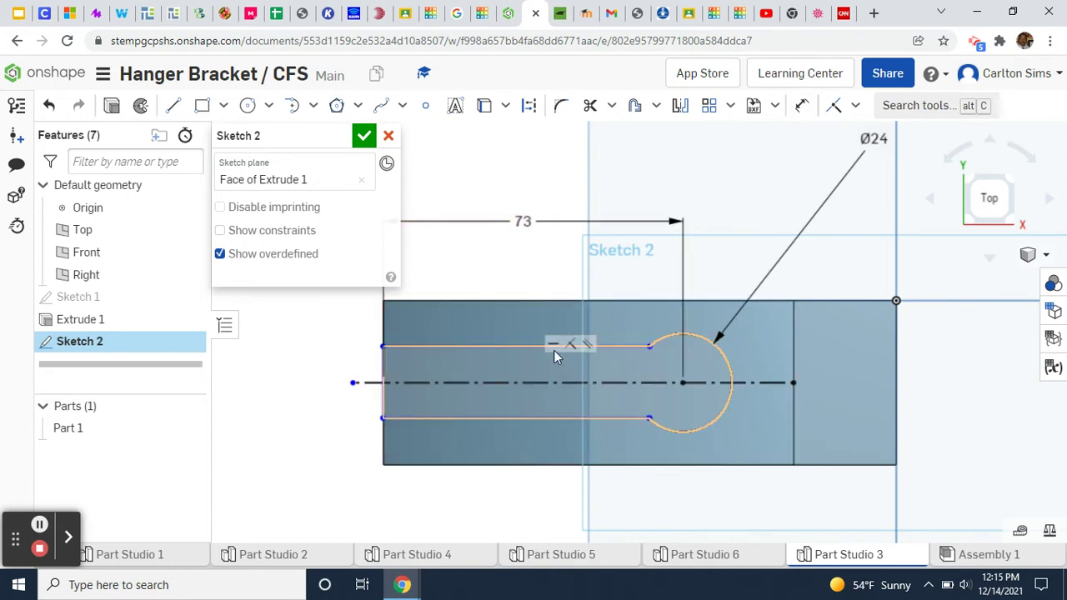
{"action": "left_click", "coordinate": [534, 345]}
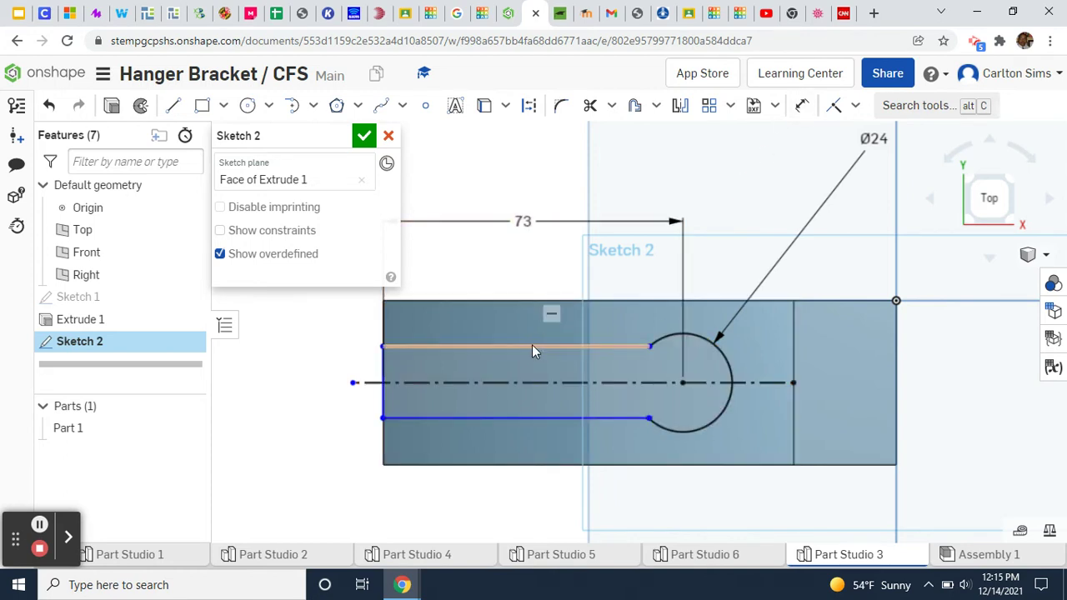
{"action": "left_click", "coordinate": [561, 418]}
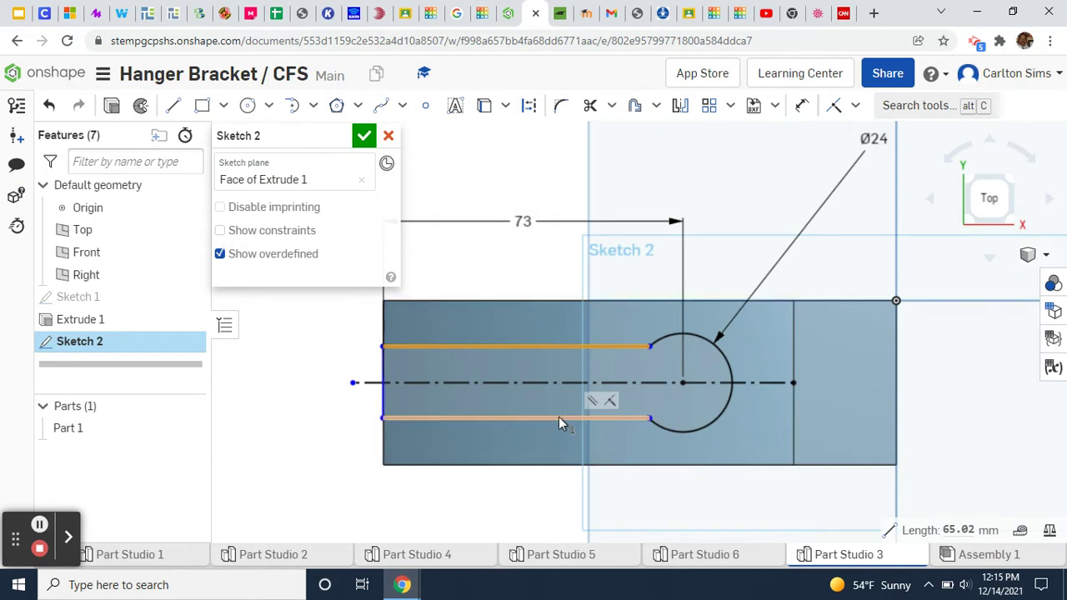
{"action": "left_click", "coordinate": [855, 106]}
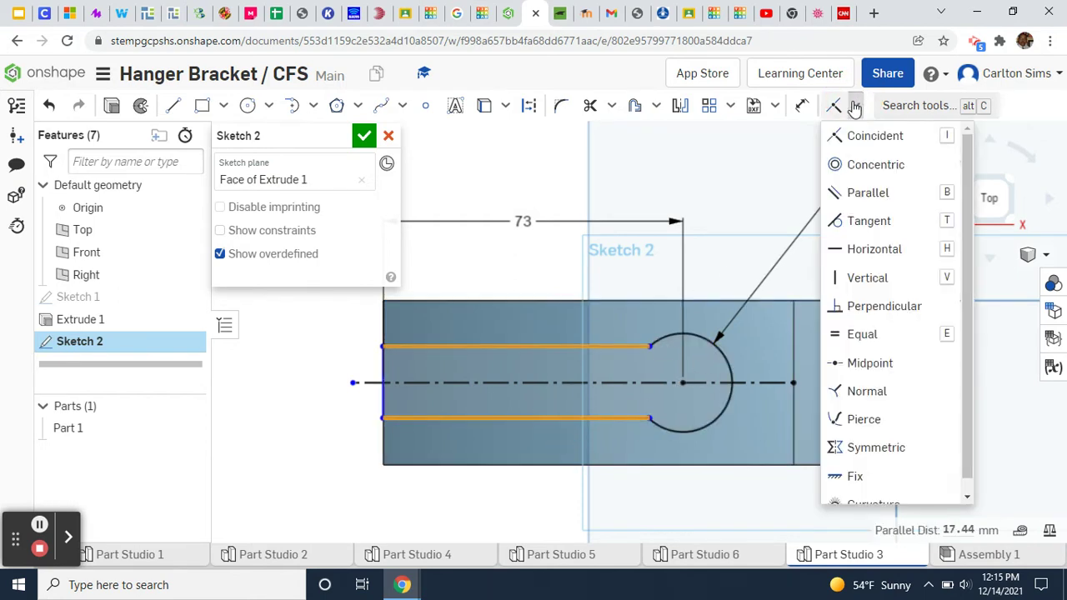
{"action": "left_click", "coordinate": [859, 334]}
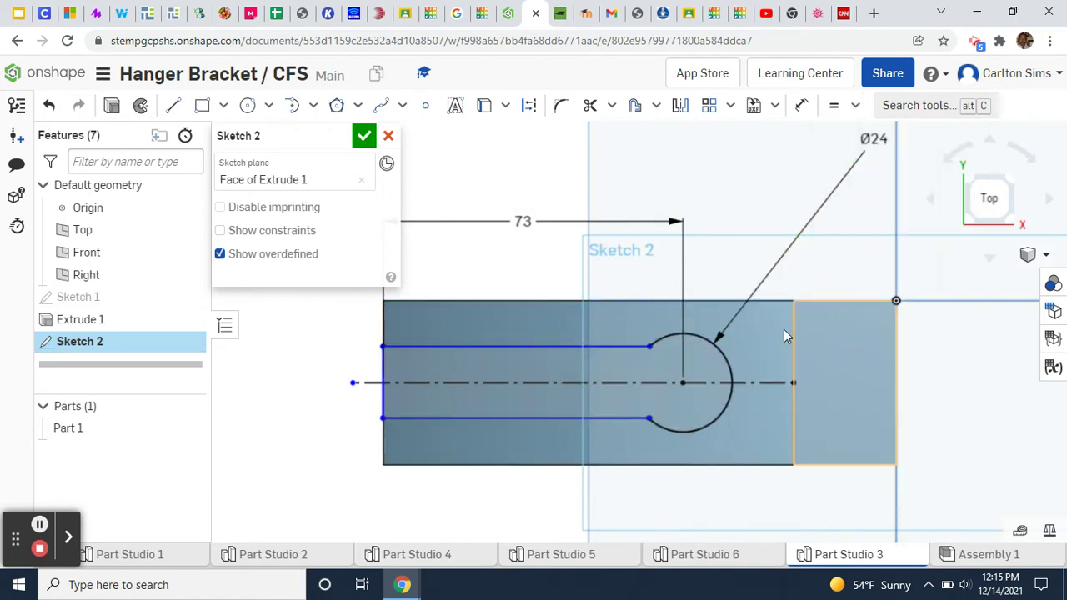
{"action": "left_click", "coordinate": [708, 336]}
{"action": "left_click", "coordinate": [421, 345]}
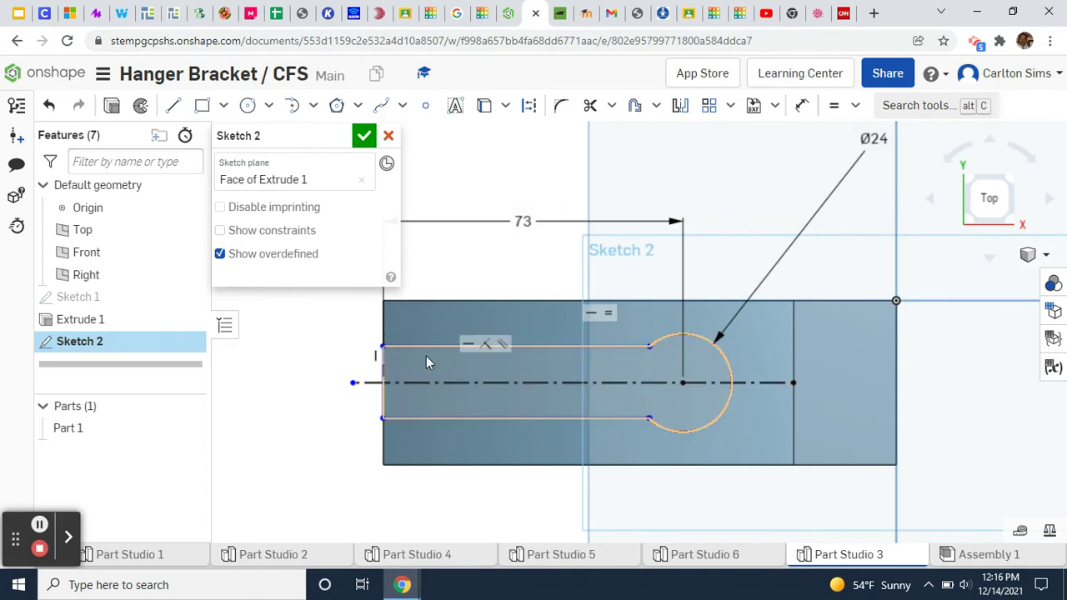
Step: Dimension the distance between the two horizontal slot lines to 18 mm
{"action": "left_click", "coordinate": [800, 105]}
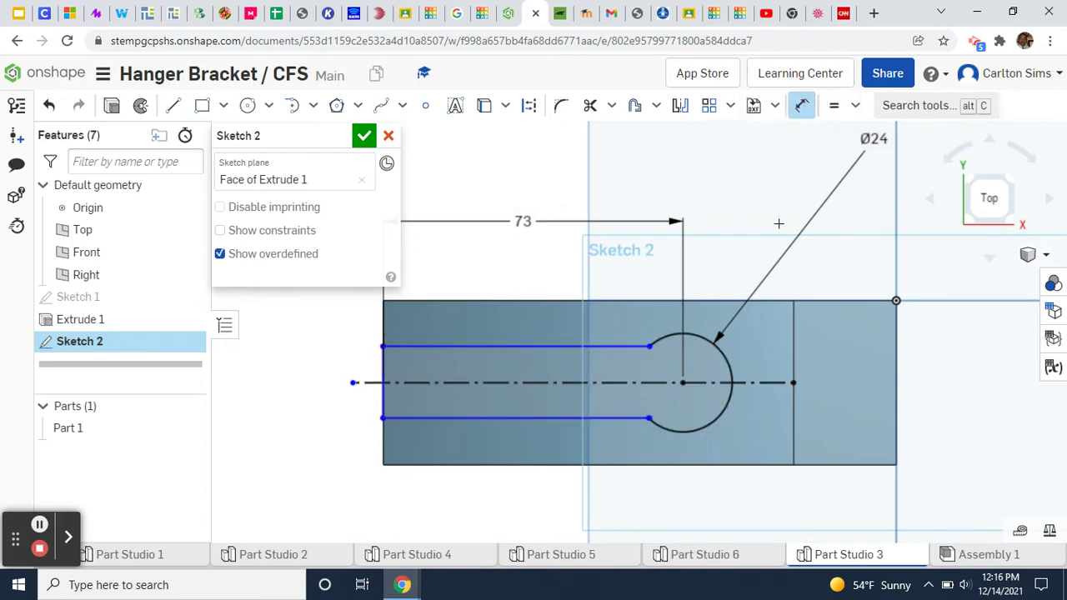
{"action": "left_click", "coordinate": [447, 346]}
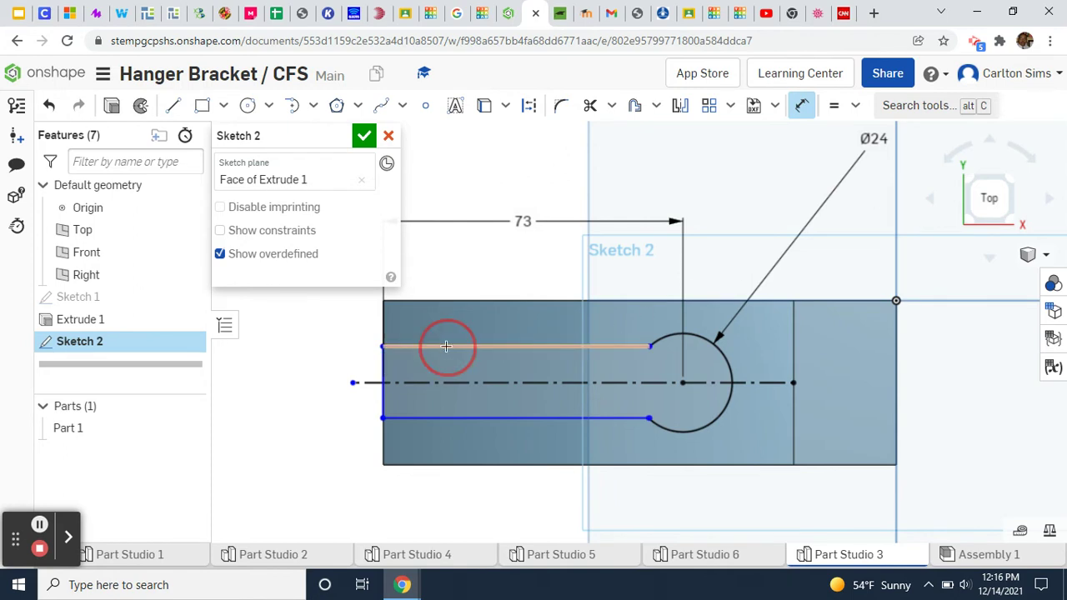
{"action": "left_click", "coordinate": [435, 420]}
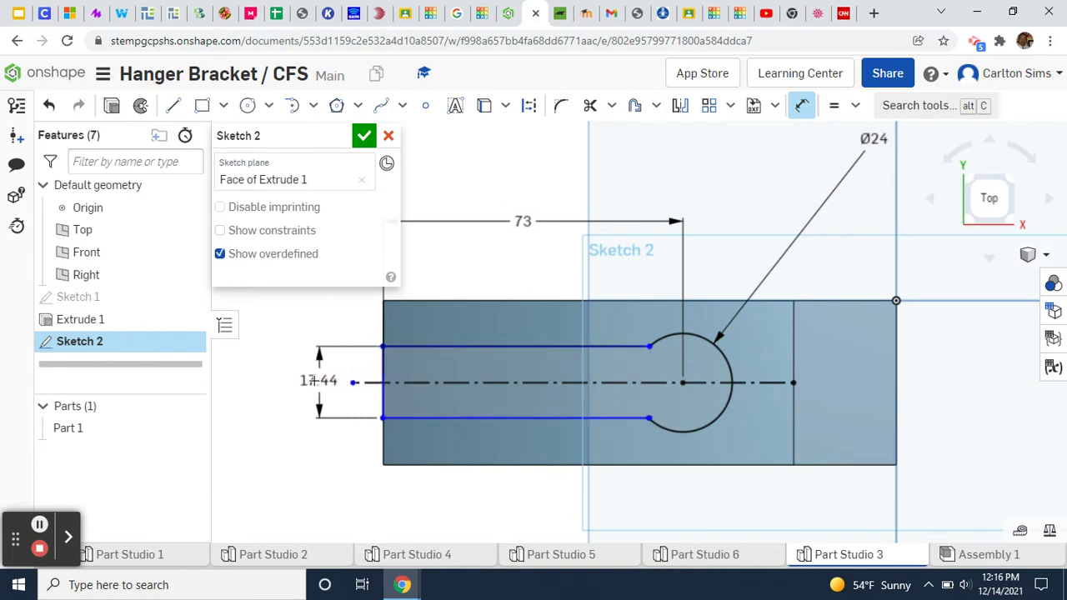
{"action": "left_click", "coordinate": [314, 381]}
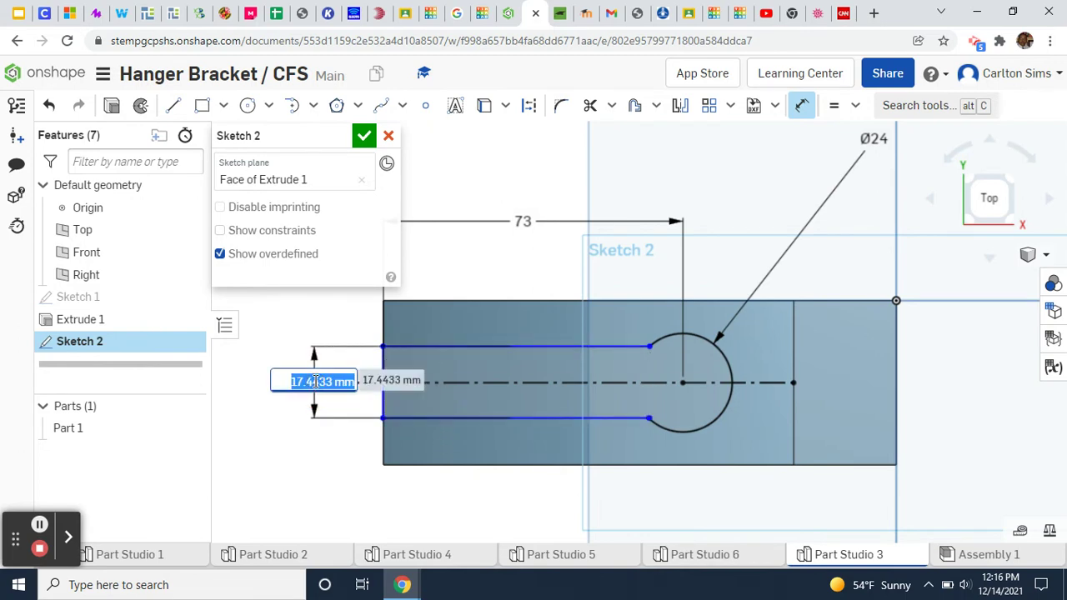
{"action": "type", "text": "18"}
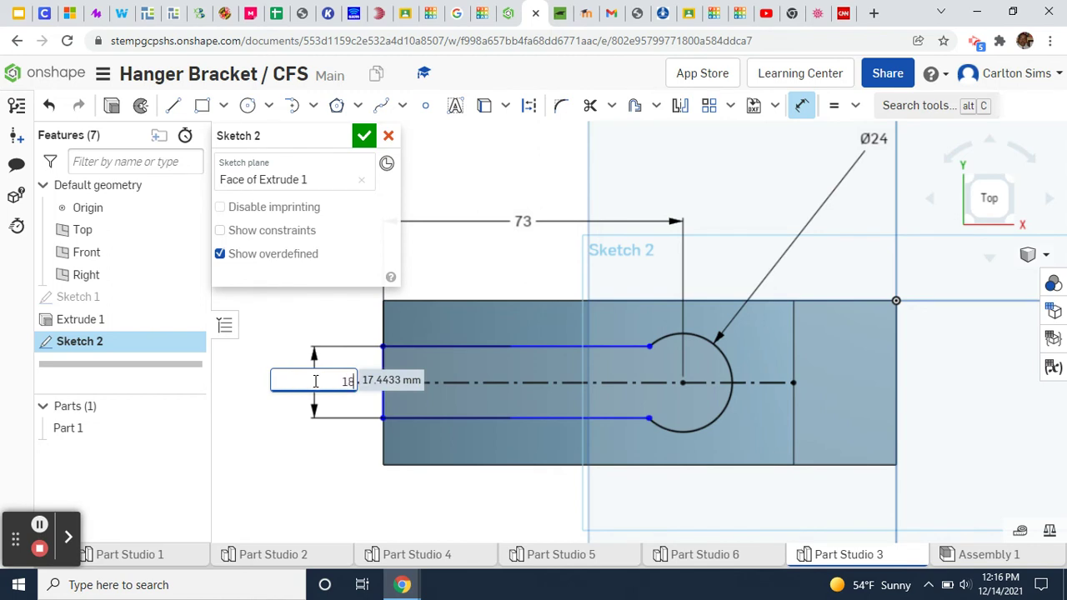
{"action": "key", "text": "Return"}
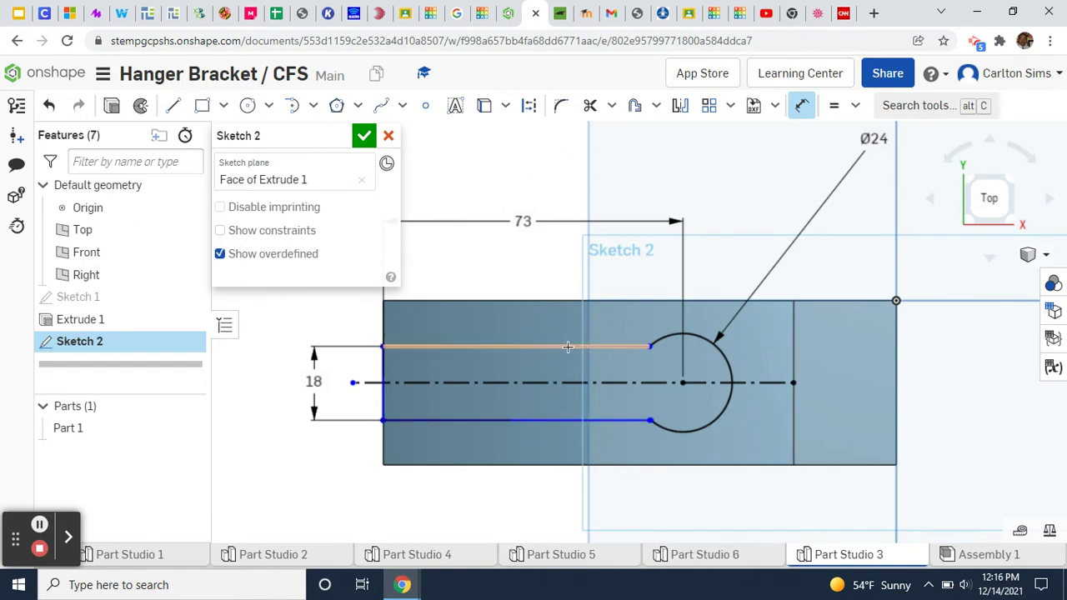
{"action": "left_click", "coordinate": [802, 105]}
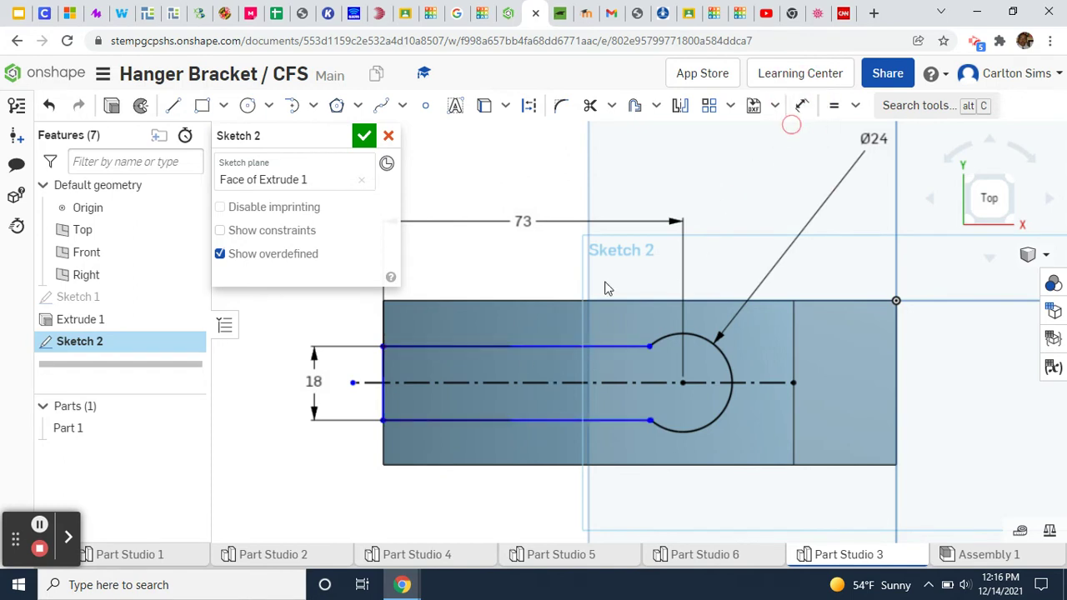
Step: Apply a Symmetric constraint to the two horizontal slot lines about the dash-dotted construction centerline
{"action": "left_click", "coordinate": [498, 344]}
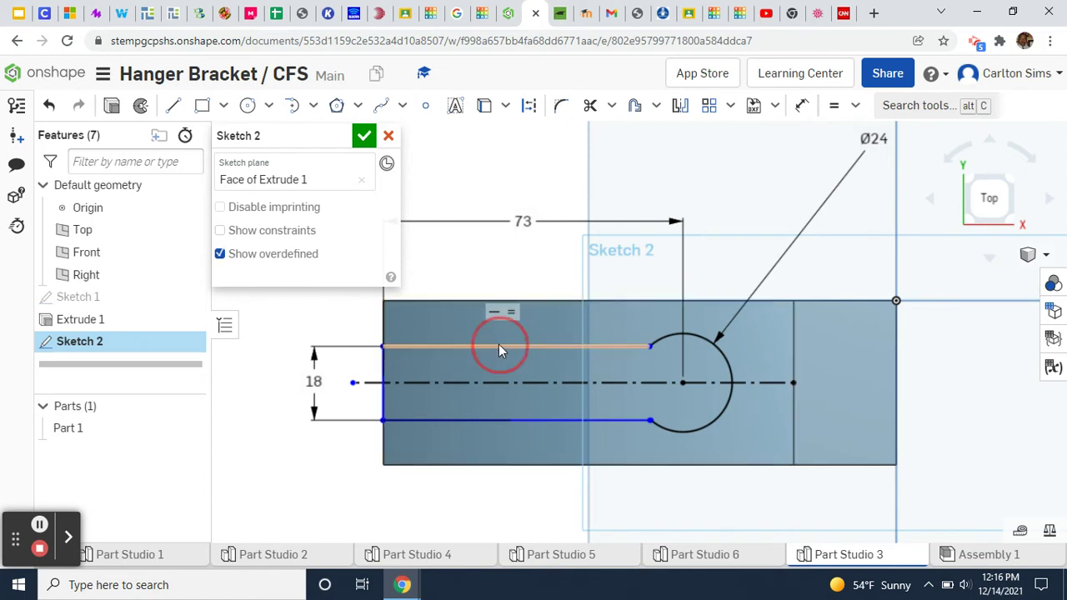
{"action": "left_click", "coordinate": [489, 383]}
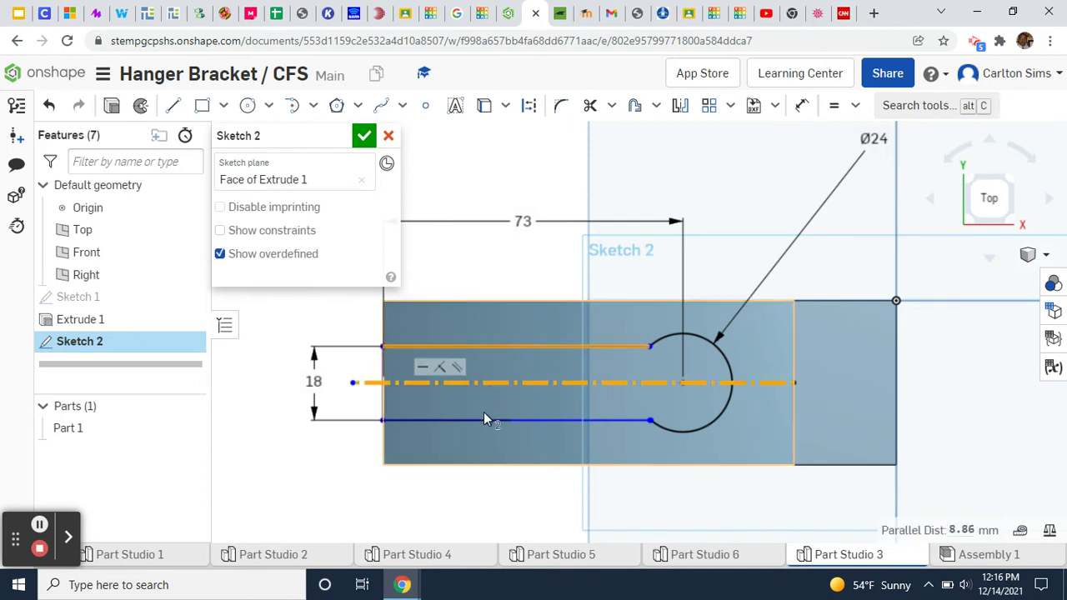
{"action": "left_click", "coordinate": [498, 420]}
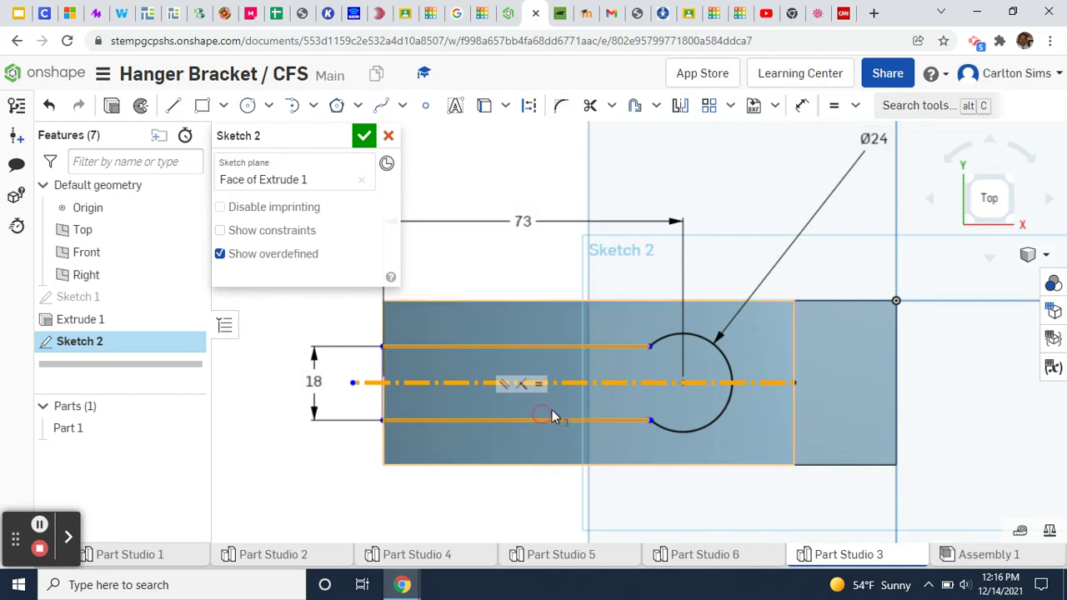
{"action": "left_click", "coordinate": [855, 104]}
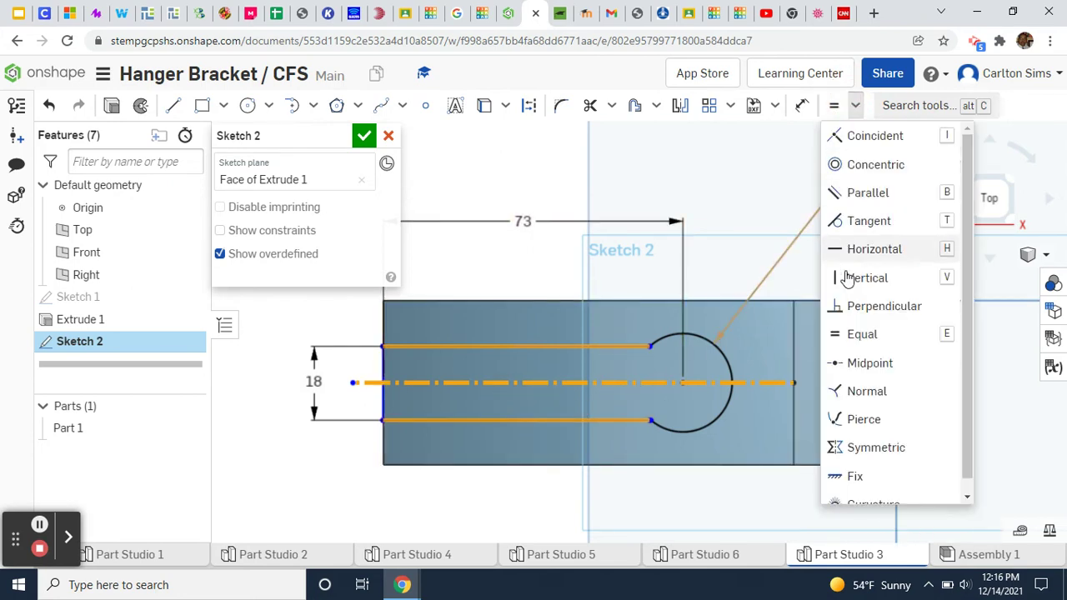
{"action": "left_click", "coordinate": [867, 448]}
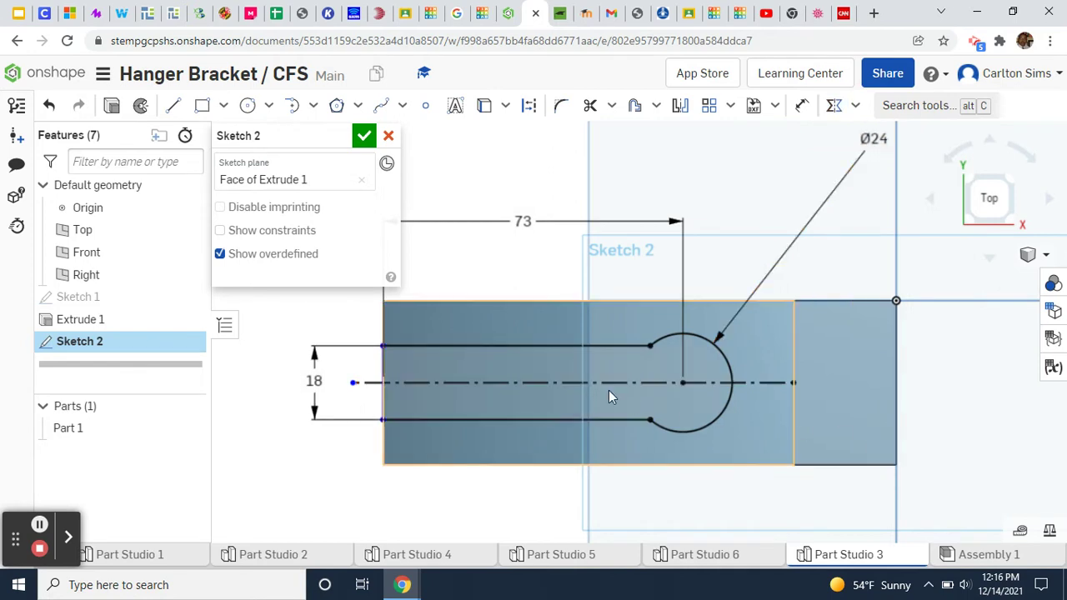
{"action": "left_click", "coordinate": [396, 381]}
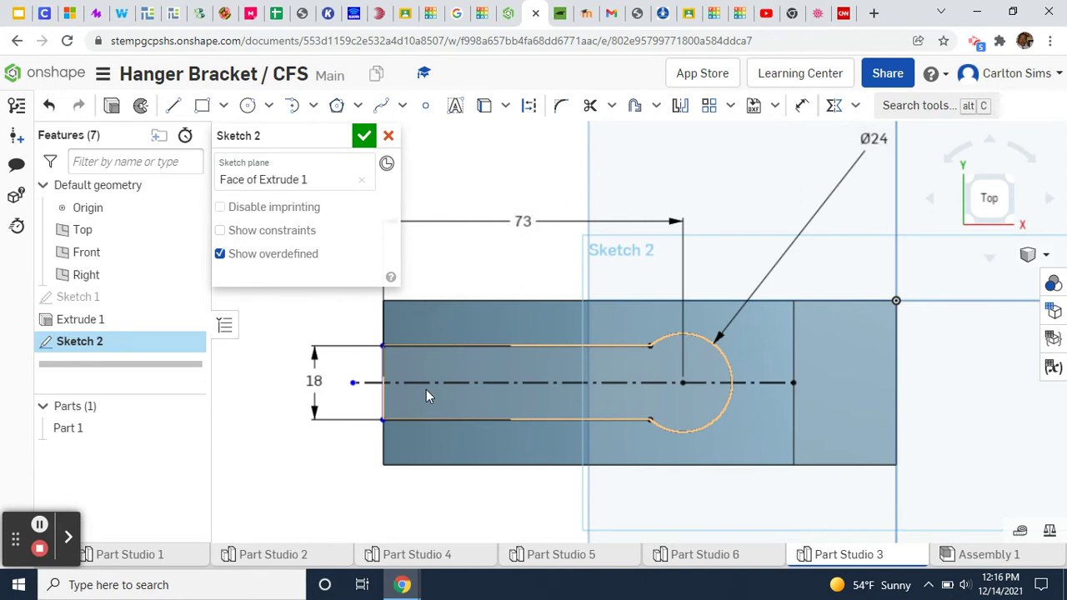
{"action": "scroll", "coordinate": [426, 396], "scroll_direction": "up", "scroll_amount": 6}
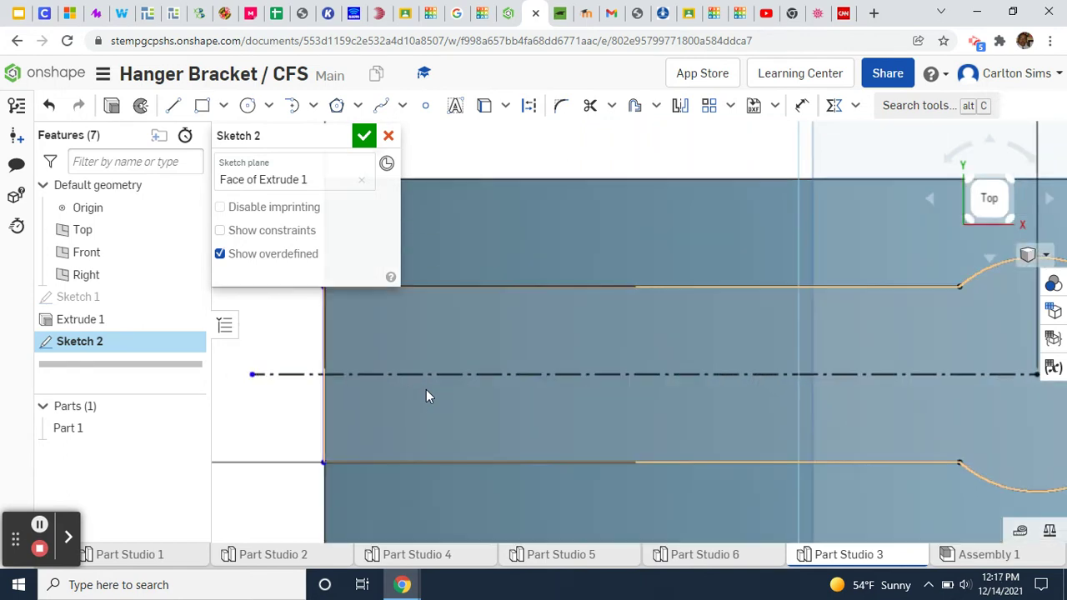
{"action": "left_click", "coordinate": [325, 344]}
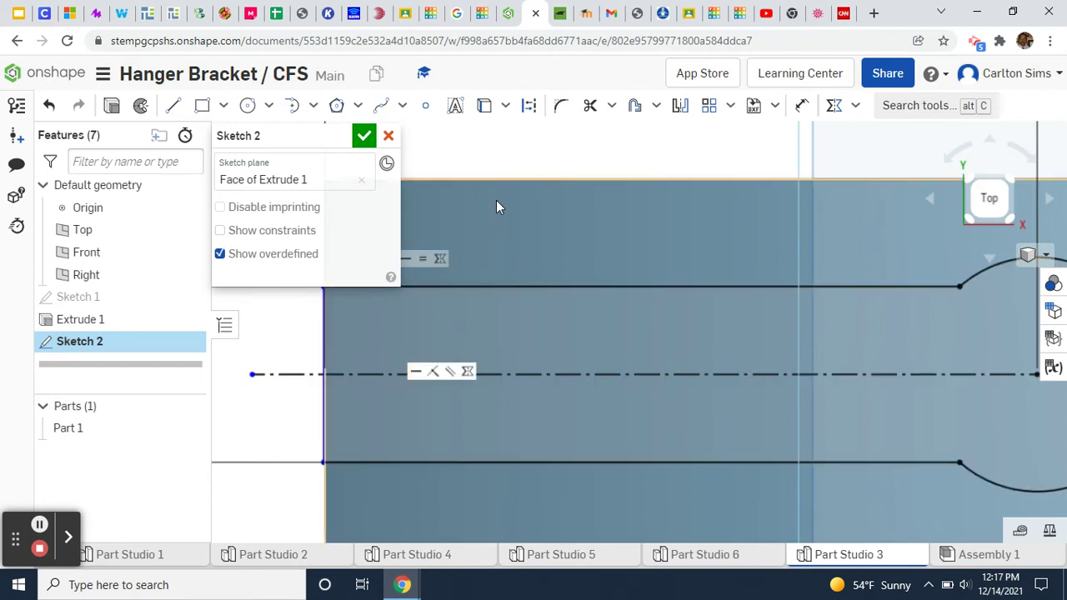
{"action": "mouse_move", "coordinate": [494, 153]}
{"action": "middle_mouse_down"}
{"action": "mouse_move", "coordinate": [653, 152]}
{"action": "mouse_move", "coordinate": [654, 163]}
{"action": "middle_mouse_up"}
{"action": "scroll", "coordinate": [514, 347], "scroll_direction": "up", "scroll_amount": 5}
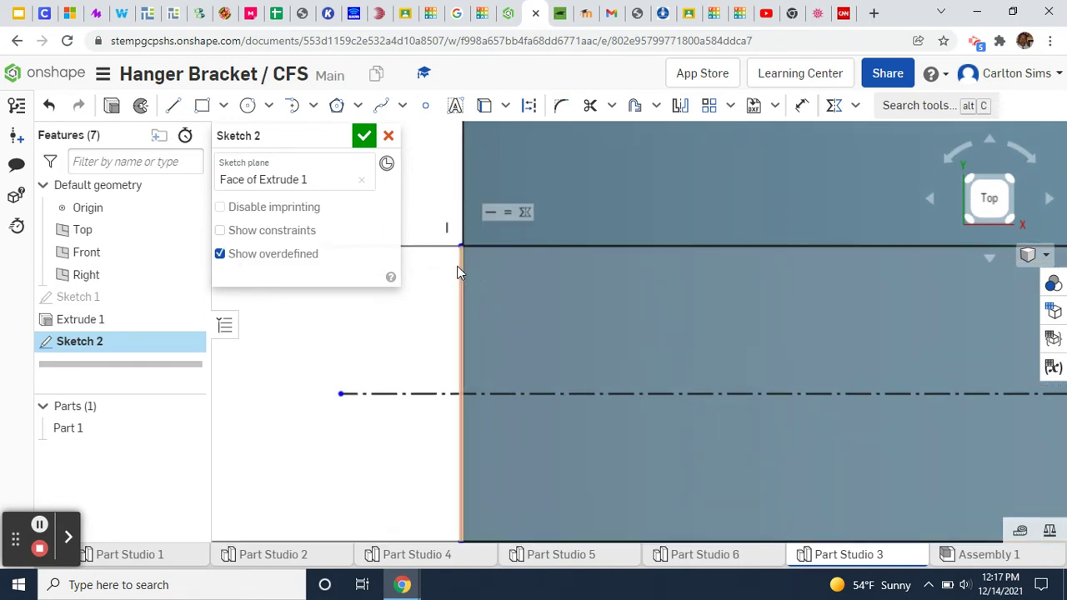
{"action": "left_click", "coordinate": [460, 343]}
{"action": "left_click", "coordinate": [451, 525]}
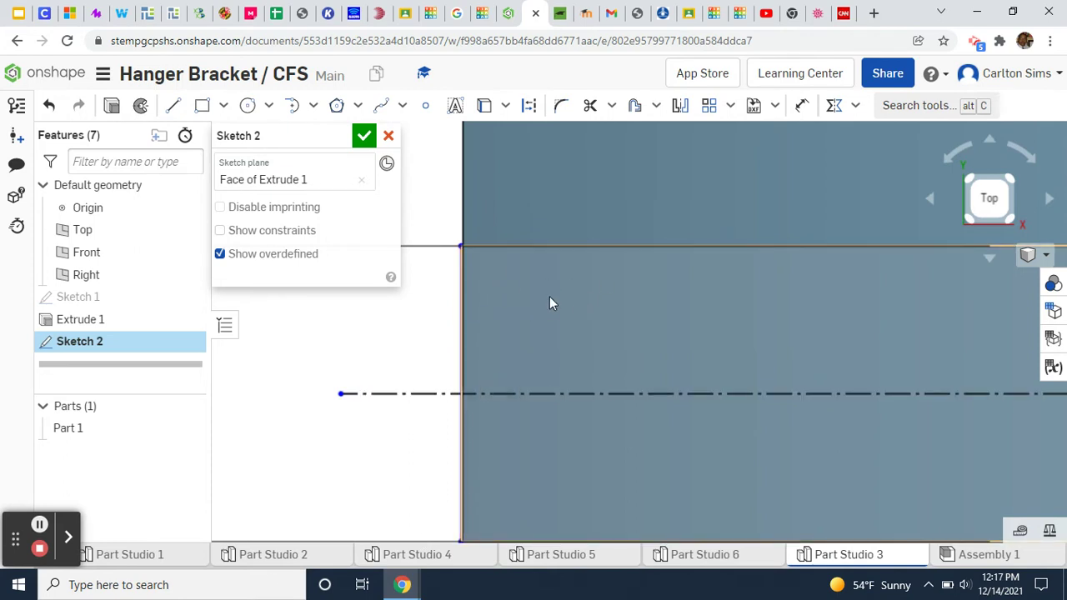
{"action": "left_click", "coordinate": [464, 294]}
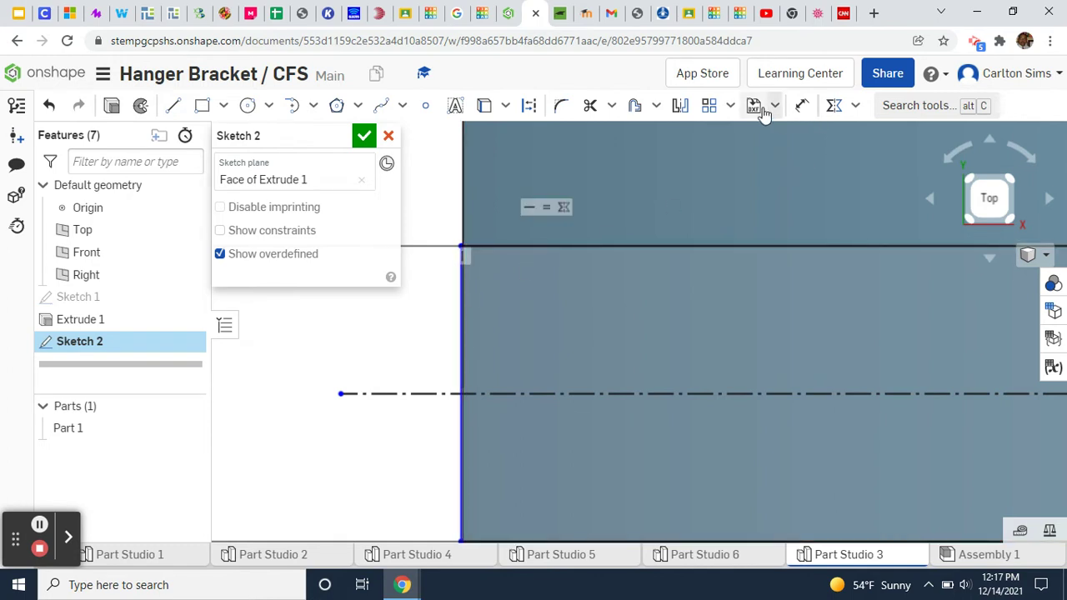
{"action": "left_click", "coordinate": [461, 288]}
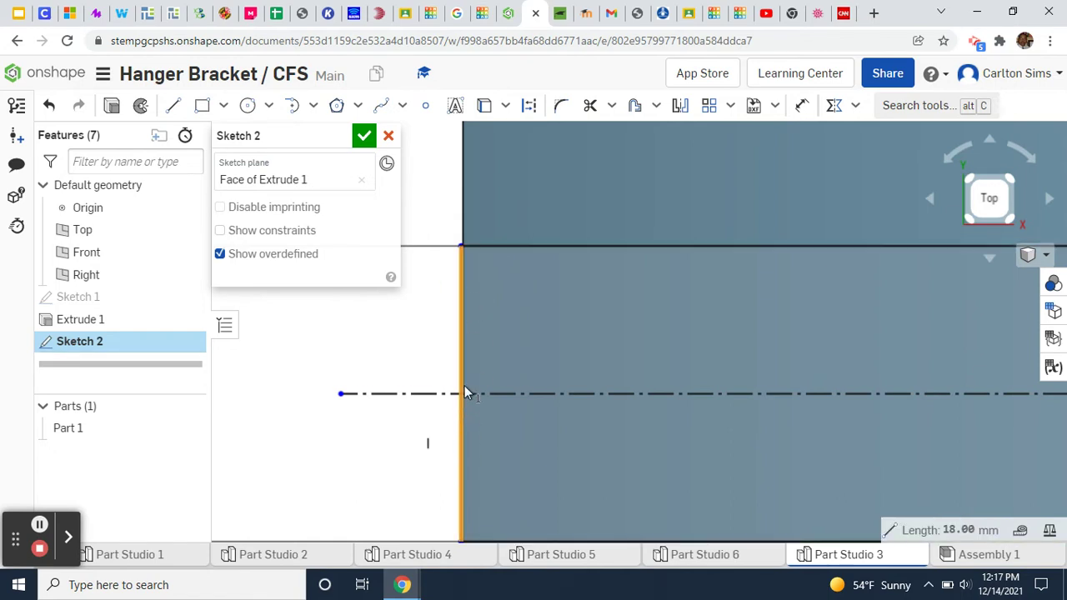
{"action": "scroll", "coordinate": [476, 368], "scroll_direction": "up", "scroll_amount": 4}
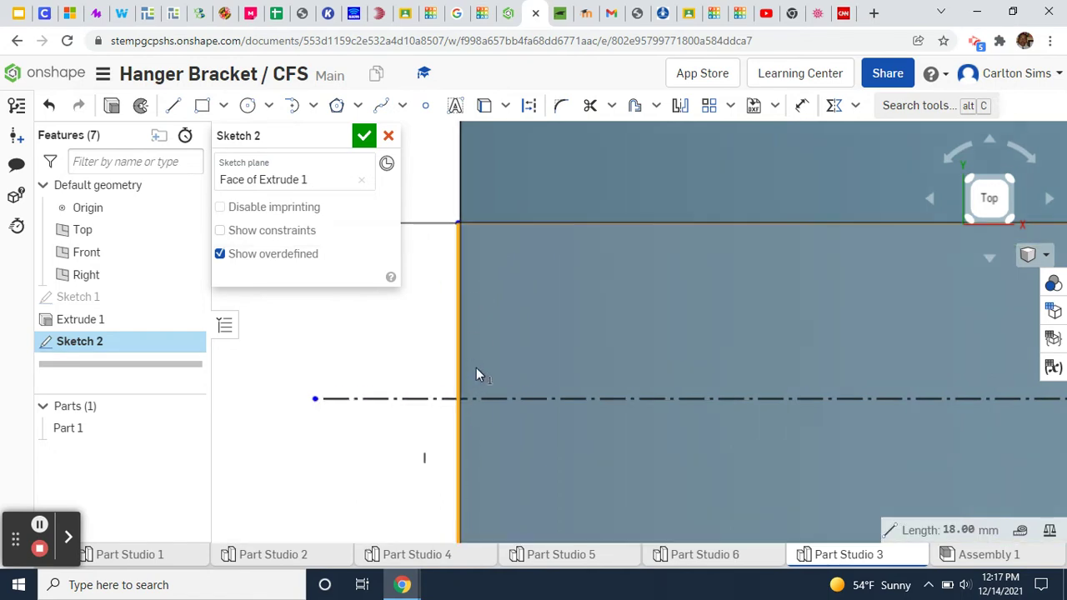
{"action": "left_click", "coordinate": [456, 319]}
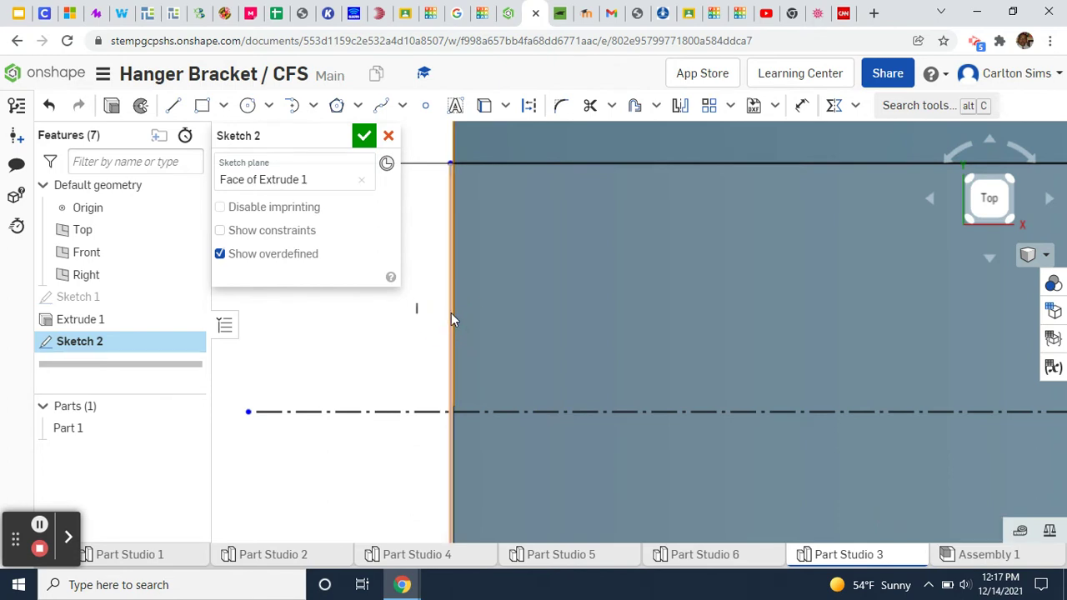
{"action": "left_click", "coordinate": [452, 314]}
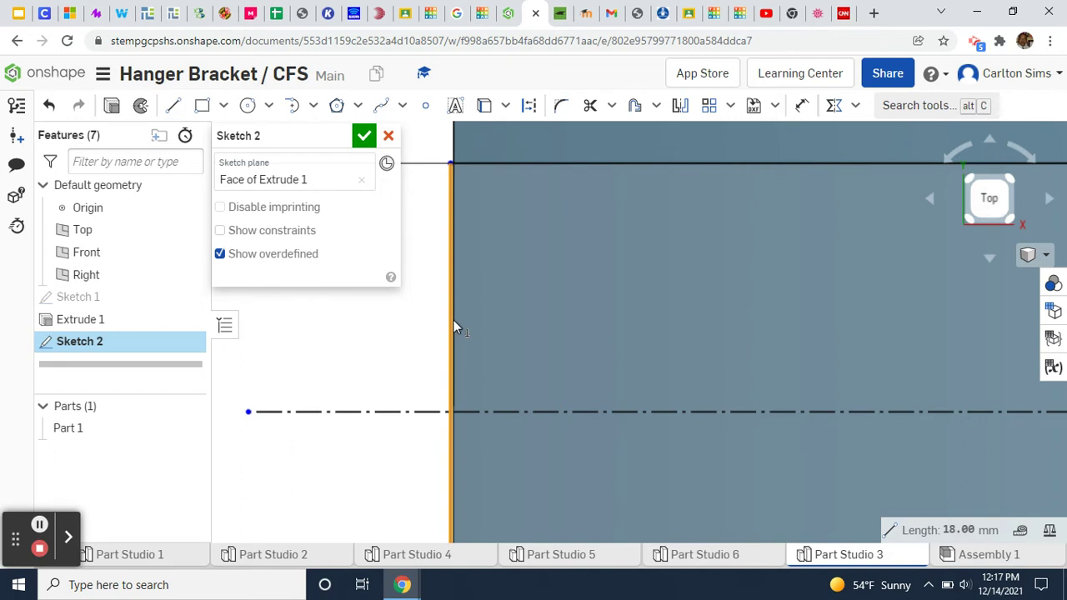
{"action": "left_click", "coordinate": [454, 324]}
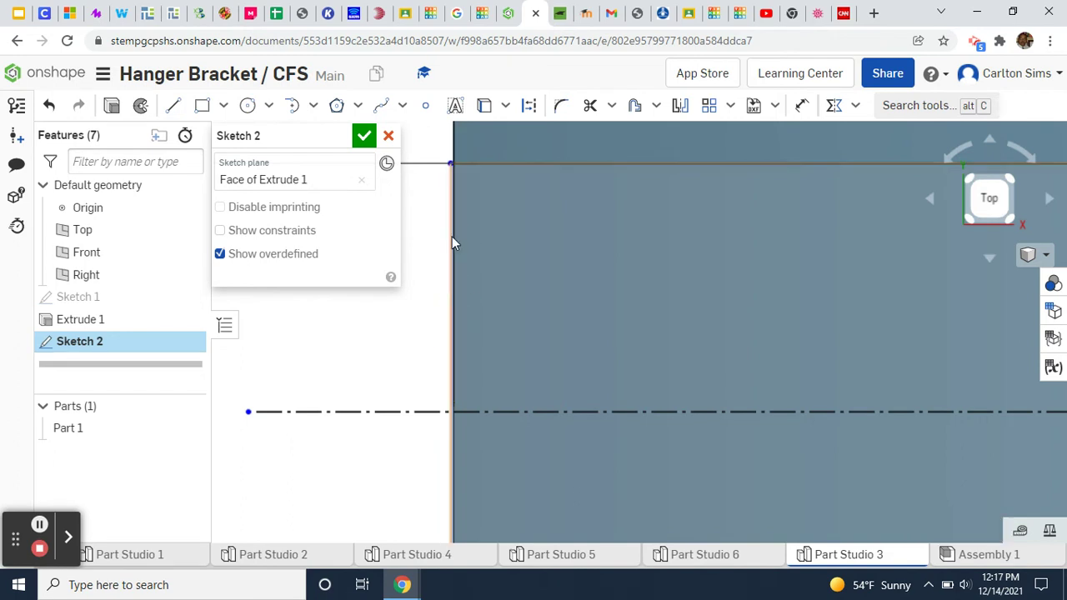
{"action": "scroll", "coordinate": [495, 265], "scroll_direction": "down", "scroll_amount": 1}
{"action": "scroll", "coordinate": [492, 260], "scroll_direction": "down", "scroll_amount": 4}
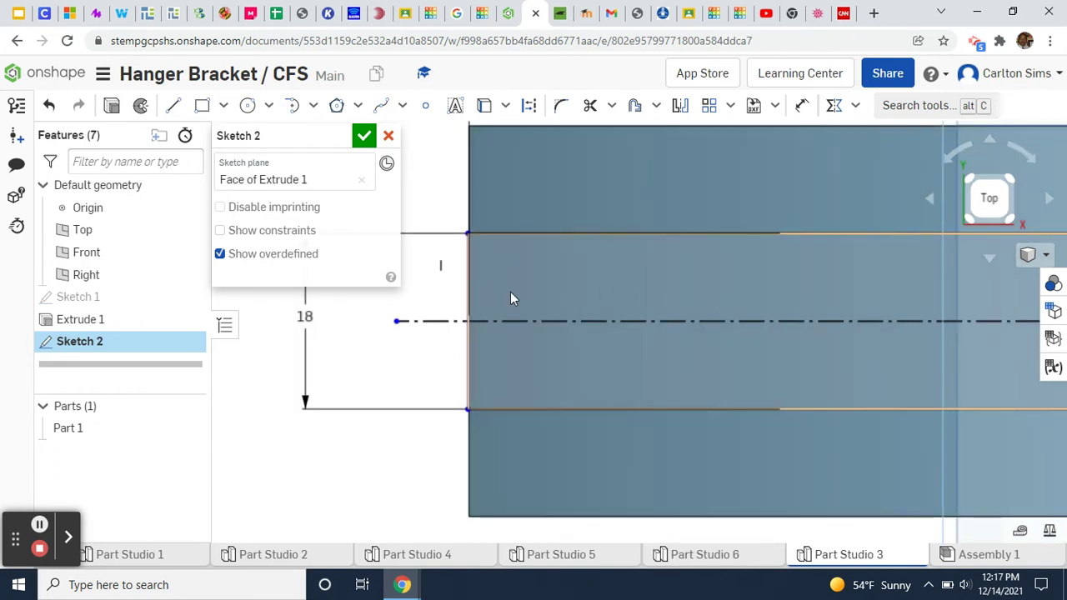
Step: Try to apply a Coincident constraint between the slot's vertical end line and the bracket's outer end edge
{"action": "left_click", "coordinate": [470, 448]}
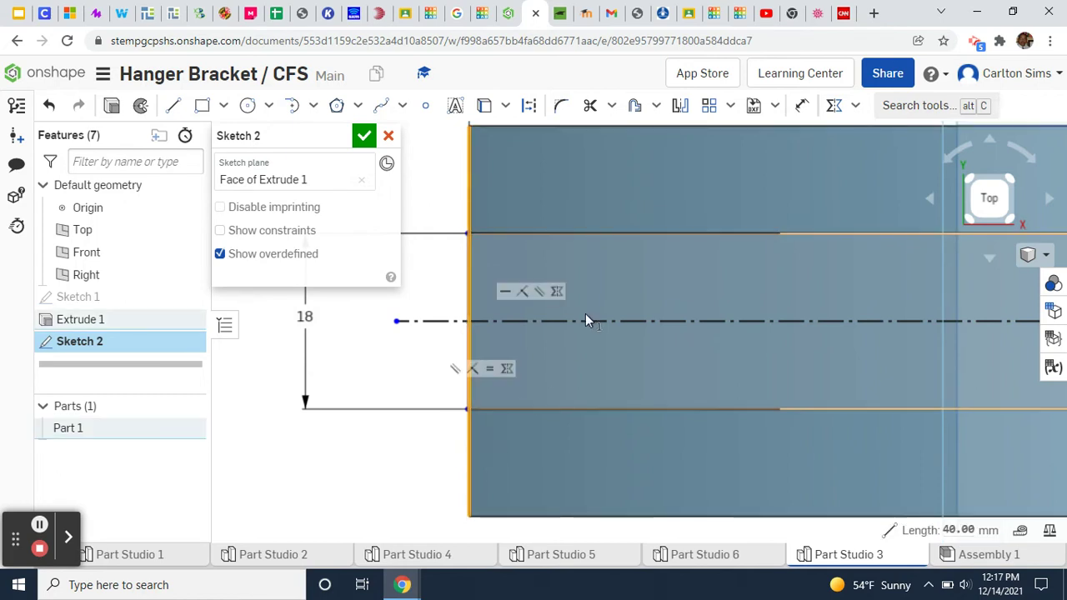
{"action": "left_click", "coordinate": [847, 110]}
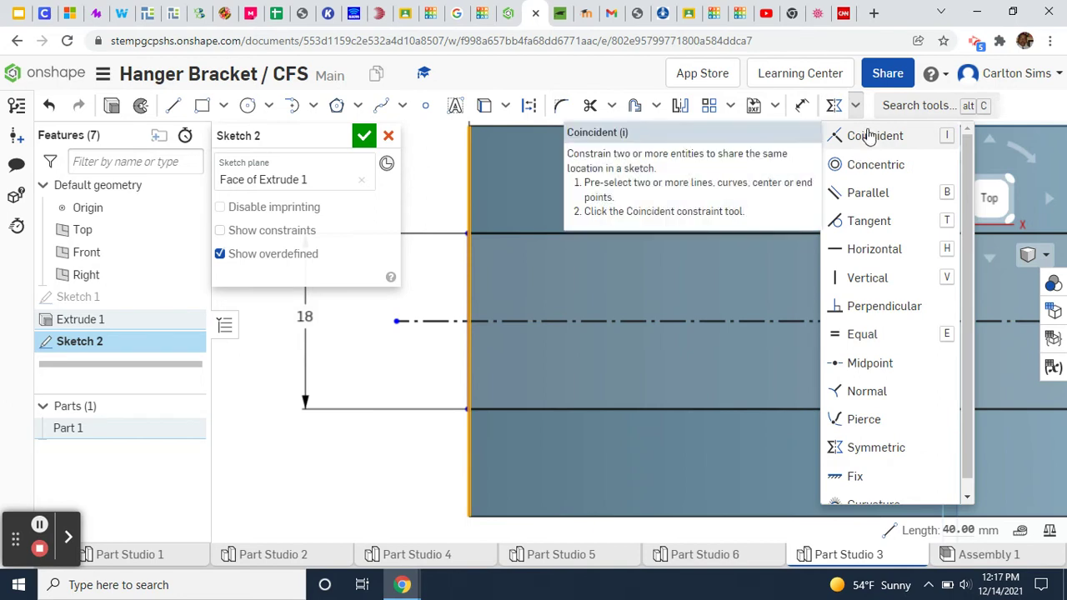
{"action": "left_click", "coordinate": [869, 138]}
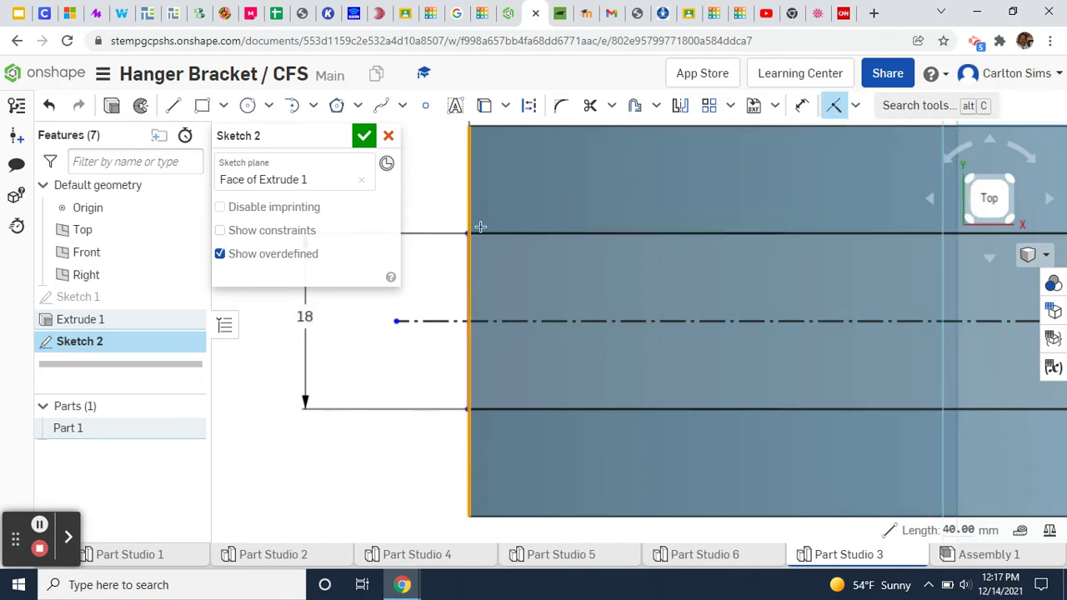
{"action": "scroll", "coordinate": [488, 375], "scroll_direction": "down", "scroll_amount": 2}
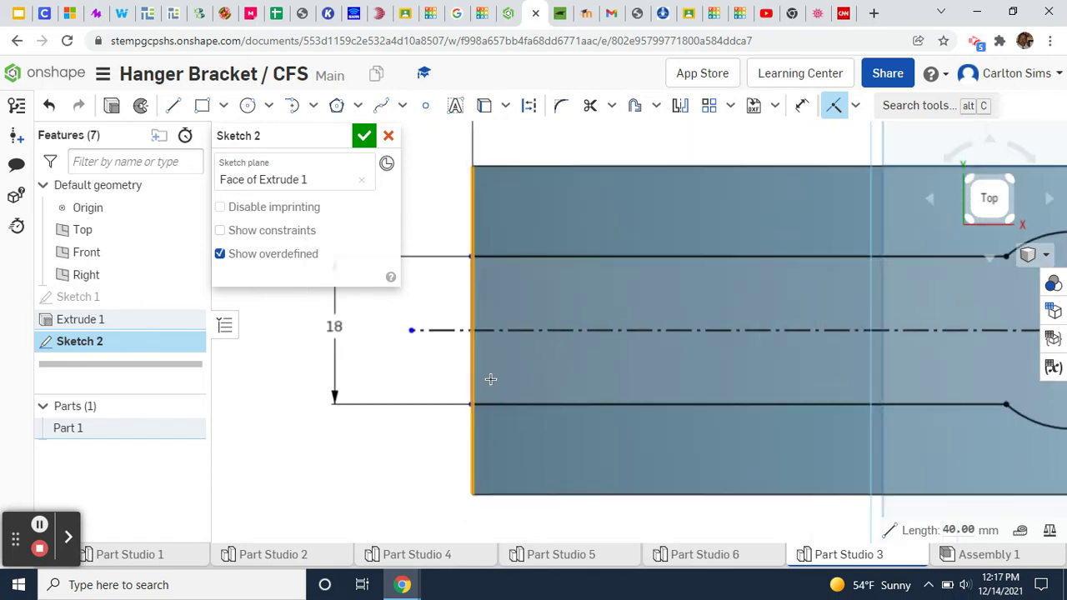
{"action": "scroll", "coordinate": [490, 379], "scroll_direction": "up", "scroll_amount": 1}
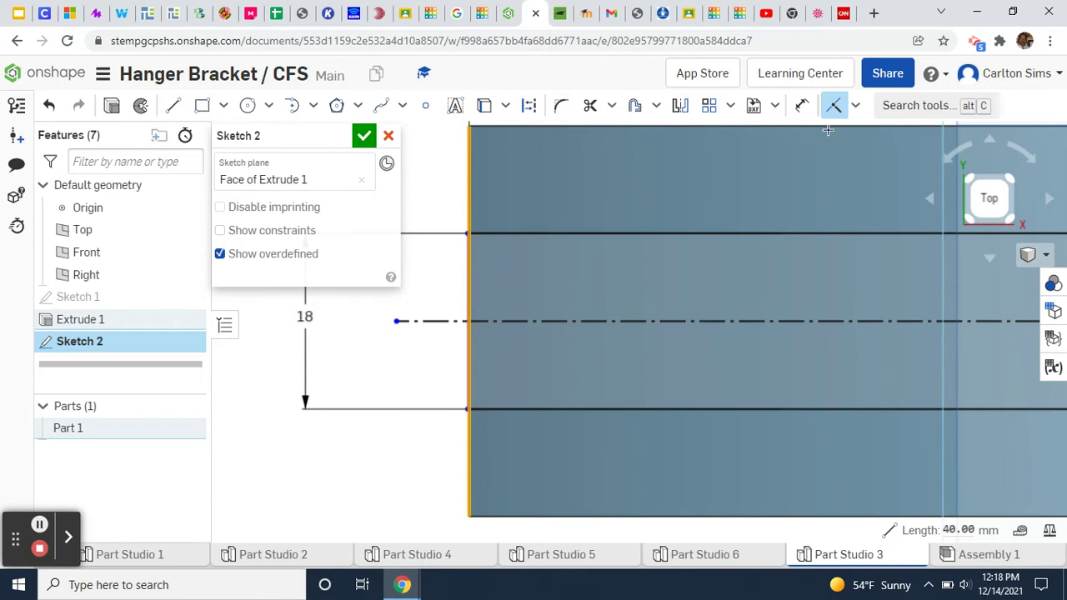
{"action": "left_click", "coordinate": [831, 105]}
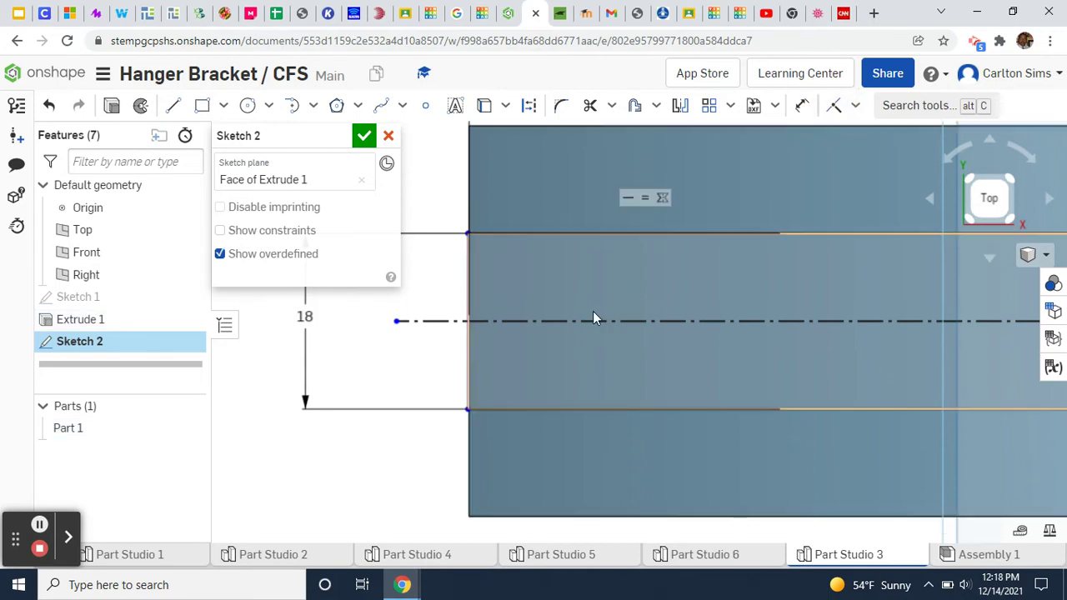
{"action": "left_click", "coordinate": [491, 303]}
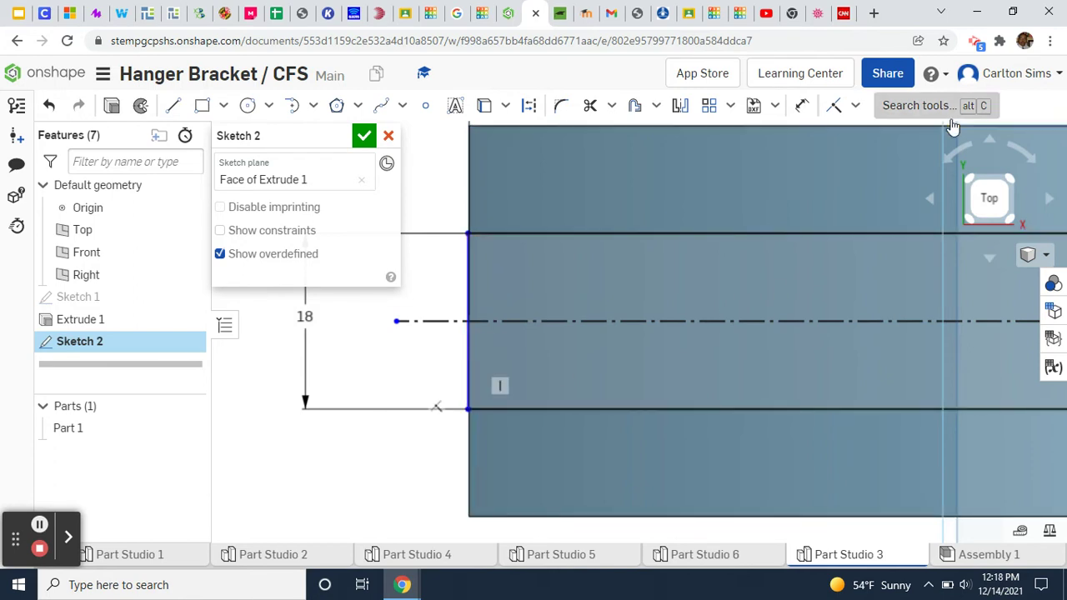
Step: Apply a Coincident constraint between the slot's vertical end line and the bracket's outer end edge
{"action": "scroll", "coordinate": [545, 367], "scroll_direction": "up", "scroll_amount": 3}
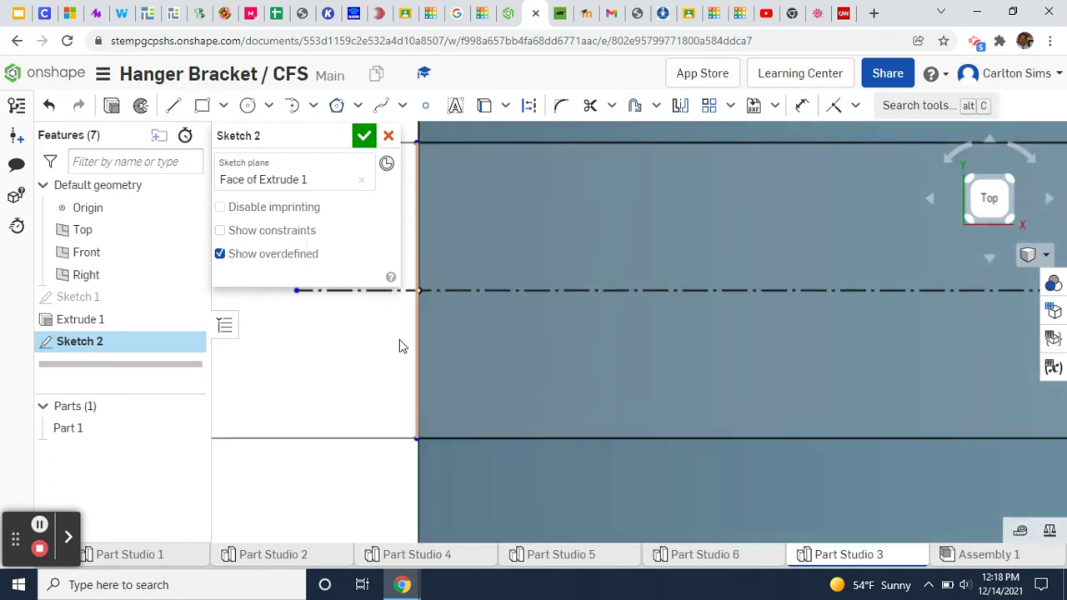
{"action": "left_click", "coordinate": [416, 388]}
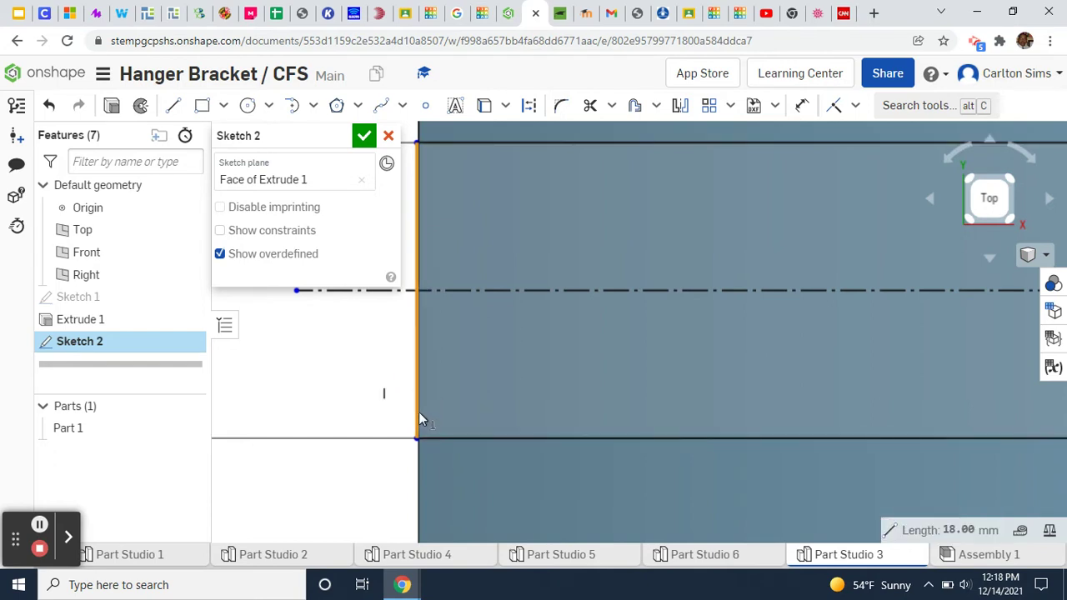
{"action": "left_click", "coordinate": [418, 413]}
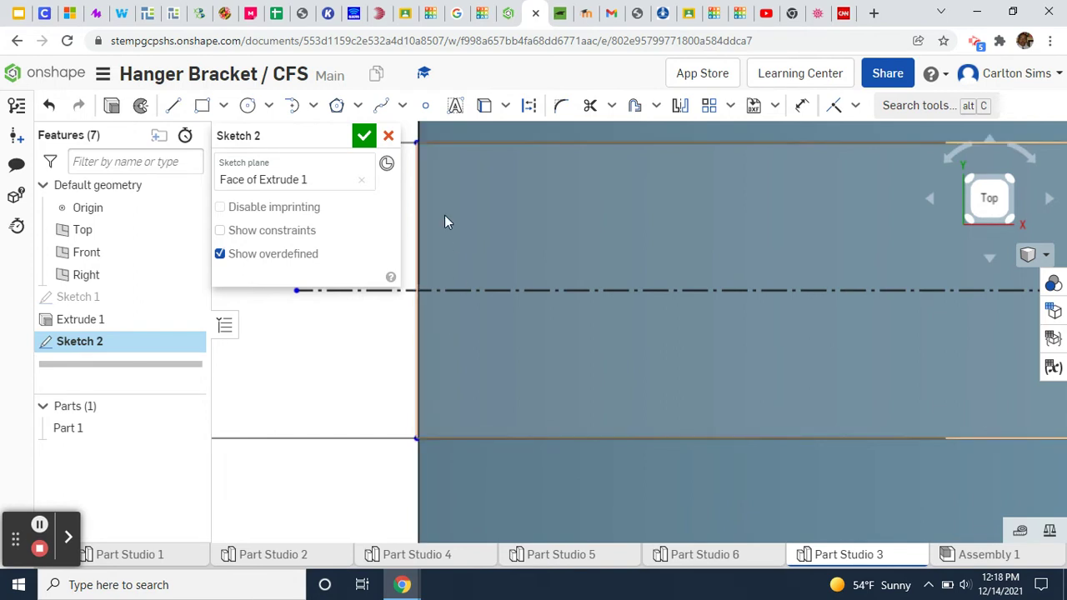
{"action": "left_click", "coordinate": [418, 325]}
{"action": "scroll", "coordinate": [420, 310], "scroll_direction": "up", "scroll_amount": 5}
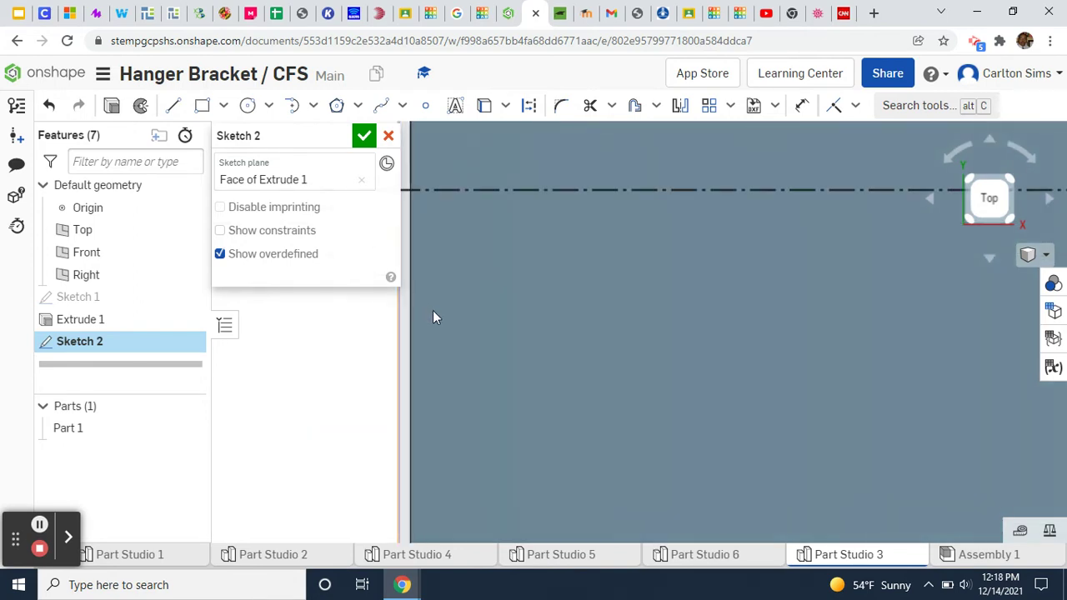
{"action": "scroll", "coordinate": [433, 316], "scroll_direction": "down", "scroll_amount": 1}
{"action": "scroll", "coordinate": [441, 317], "scroll_direction": "down", "scroll_amount": 1}
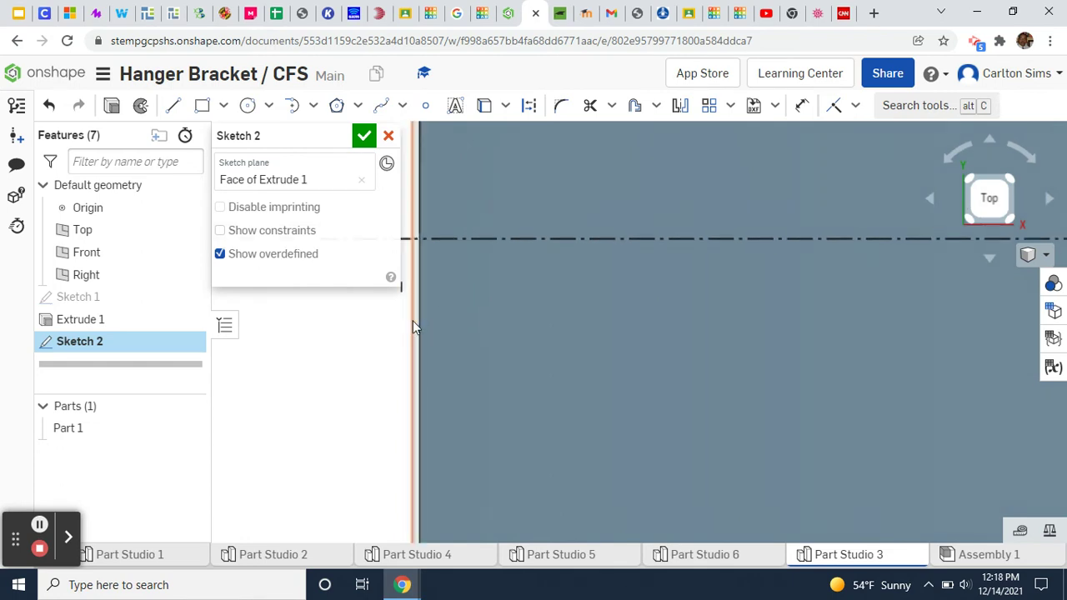
{"action": "left_click", "coordinate": [413, 321]}
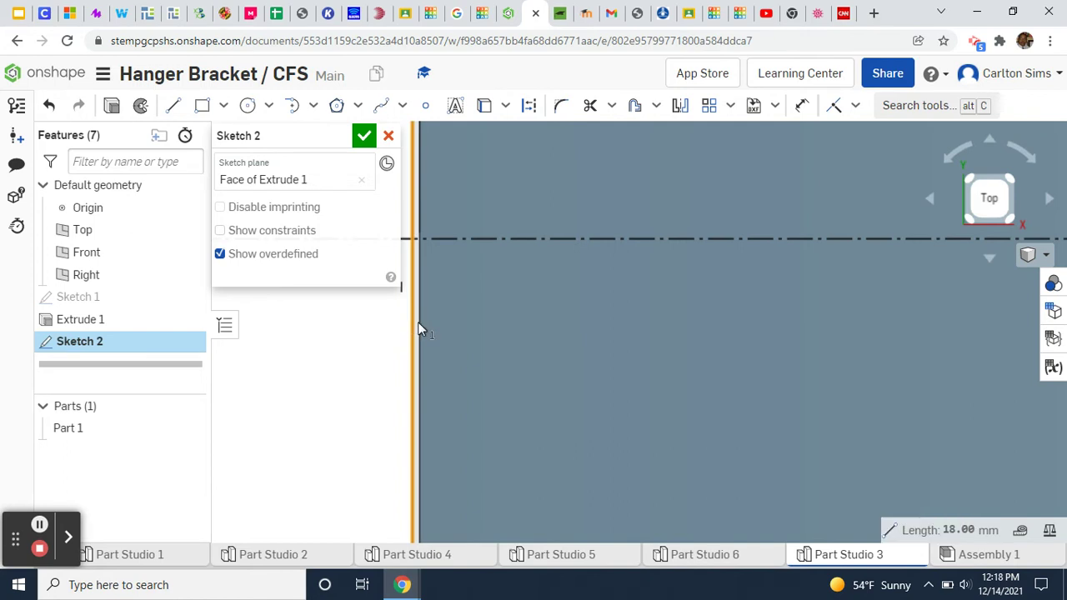
{"action": "left_click", "coordinate": [423, 325]}
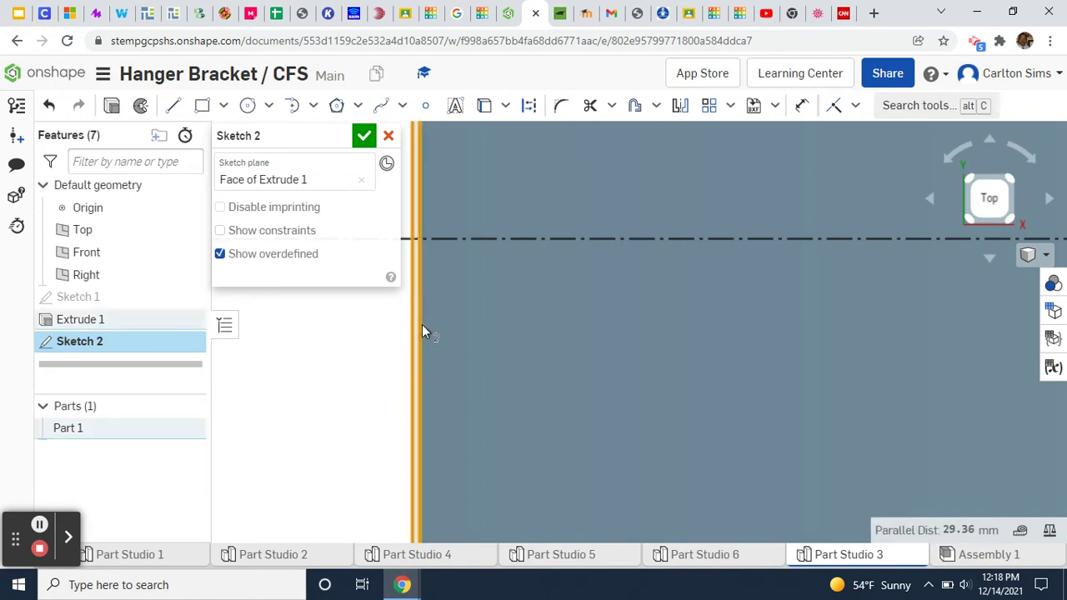
{"action": "left_click", "coordinate": [855, 105]}
{"action": "left_click", "coordinate": [845, 139]}
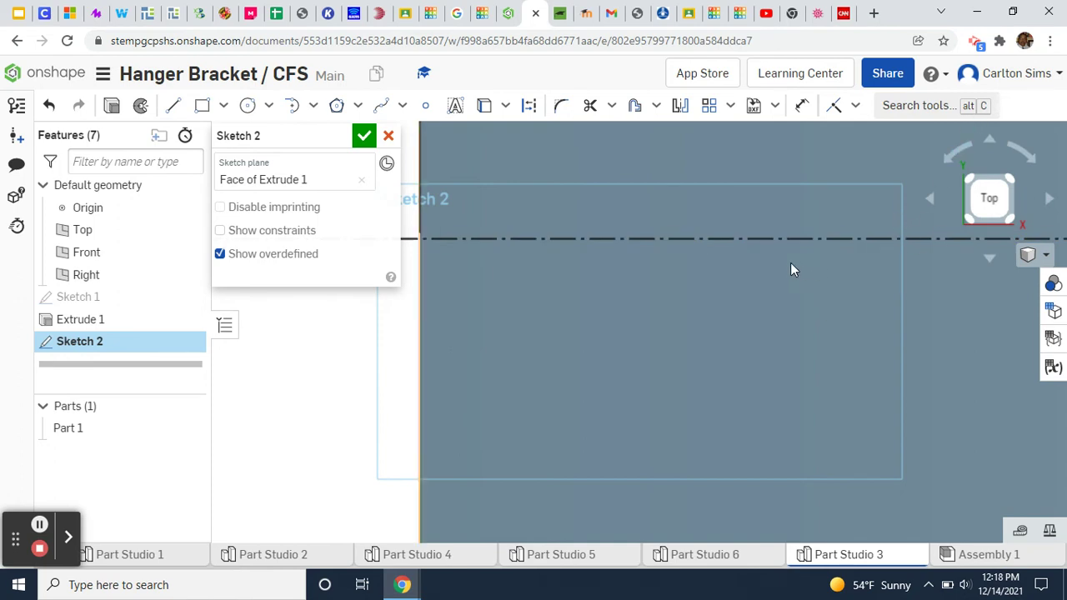
Step: Fit the whole slot sketch in view and accept the sketch
{"action": "scroll", "coordinate": [772, 254], "scroll_direction": "down", "scroll_amount": 5}
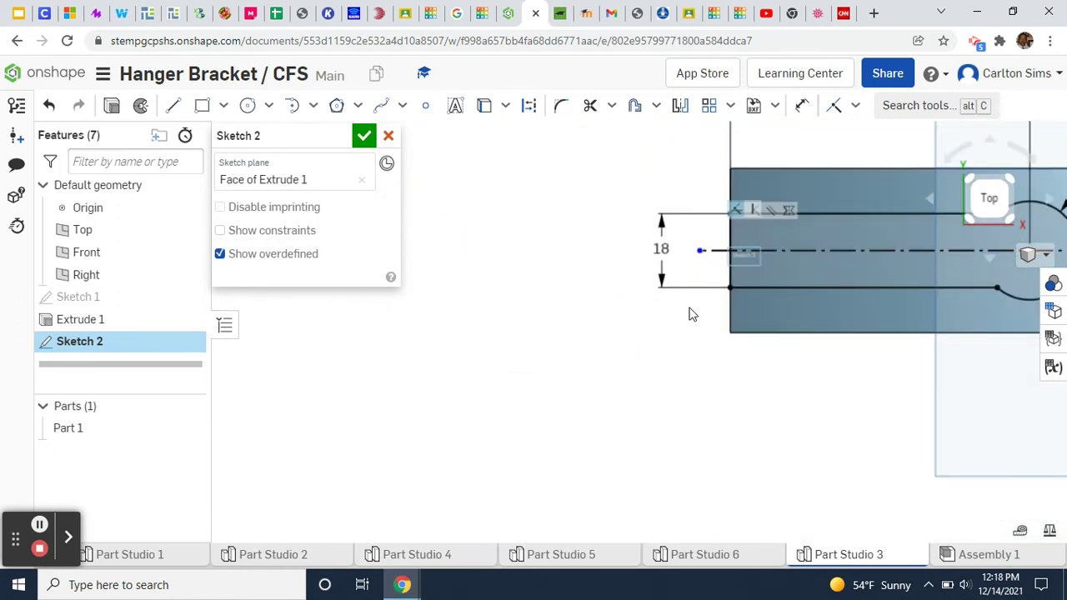
{"action": "key", "text": "f"}
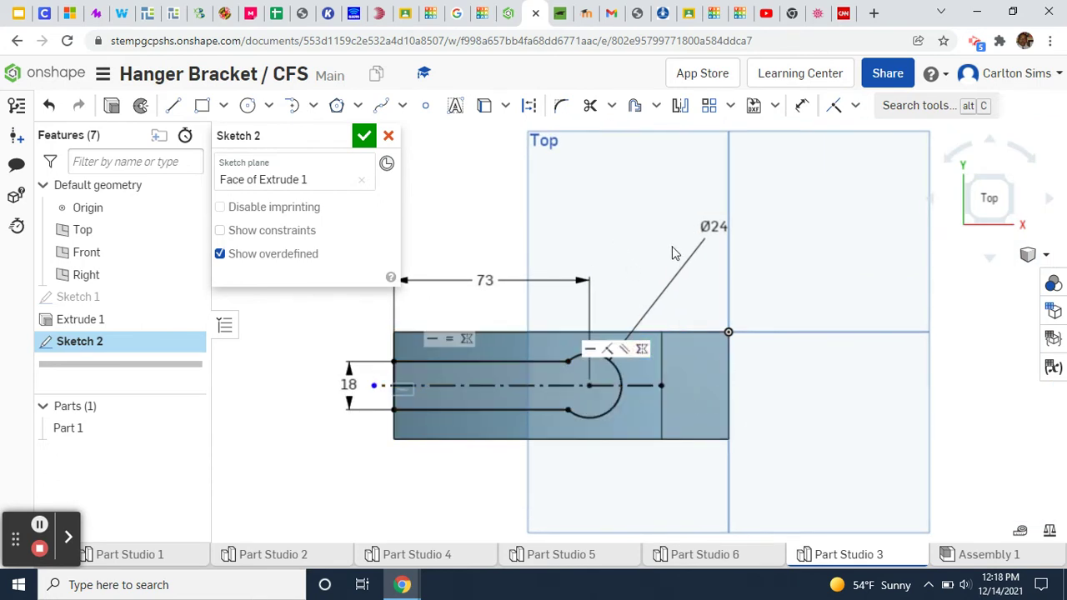
{"action": "scroll", "coordinate": [618, 230], "scroll_direction": "up", "scroll_amount": 1}
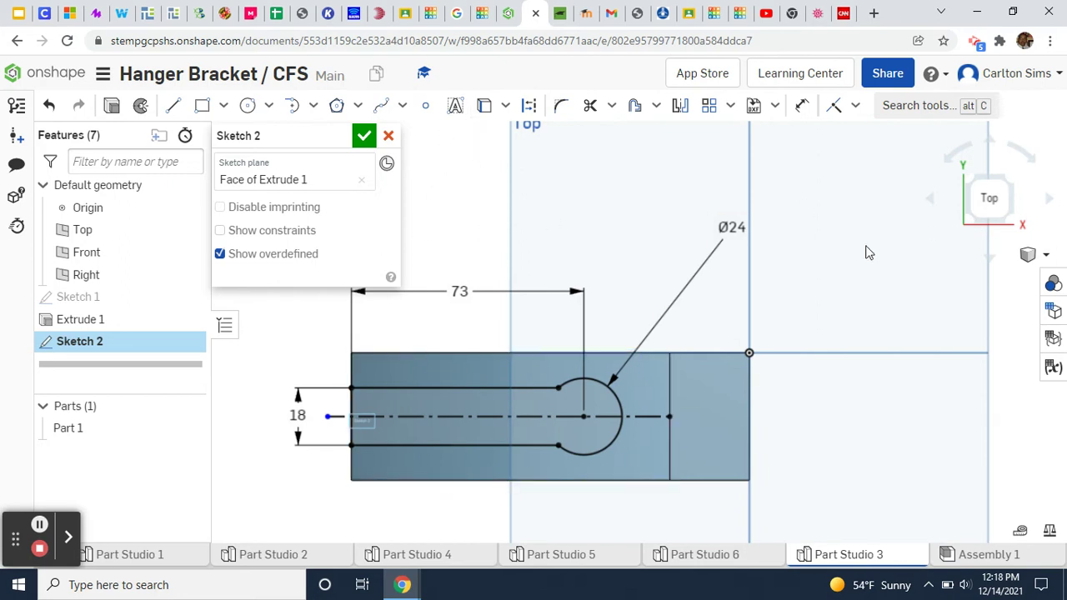
{"action": "left_click", "coordinate": [365, 136]}
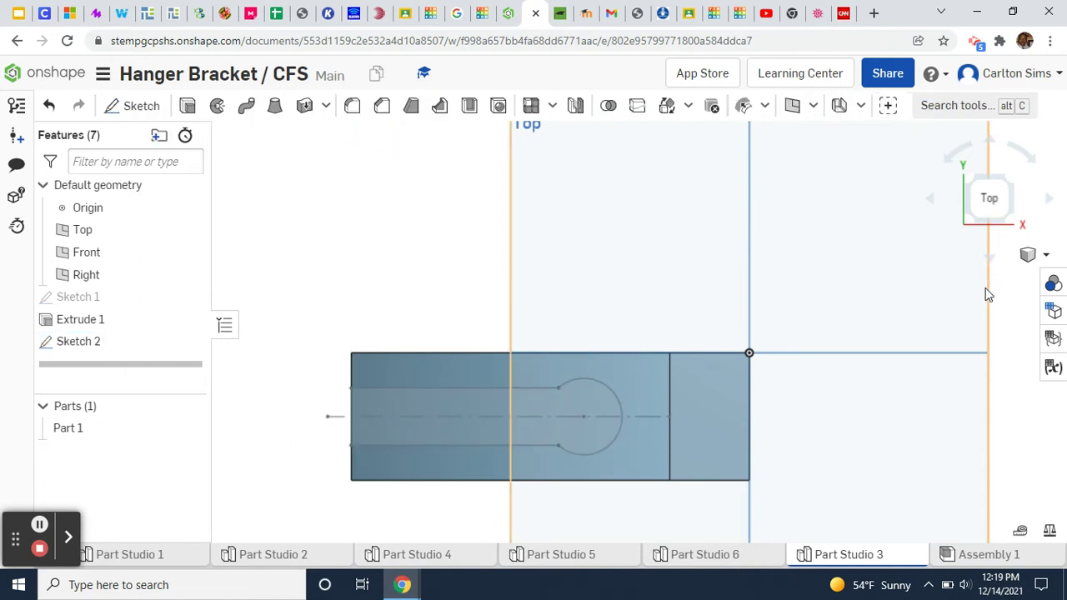
Step: Extrude the slot region as a 25 mm blind Remove cut into the bracket, merged with all parts
{"action": "left_click", "coordinate": [1028, 254]}
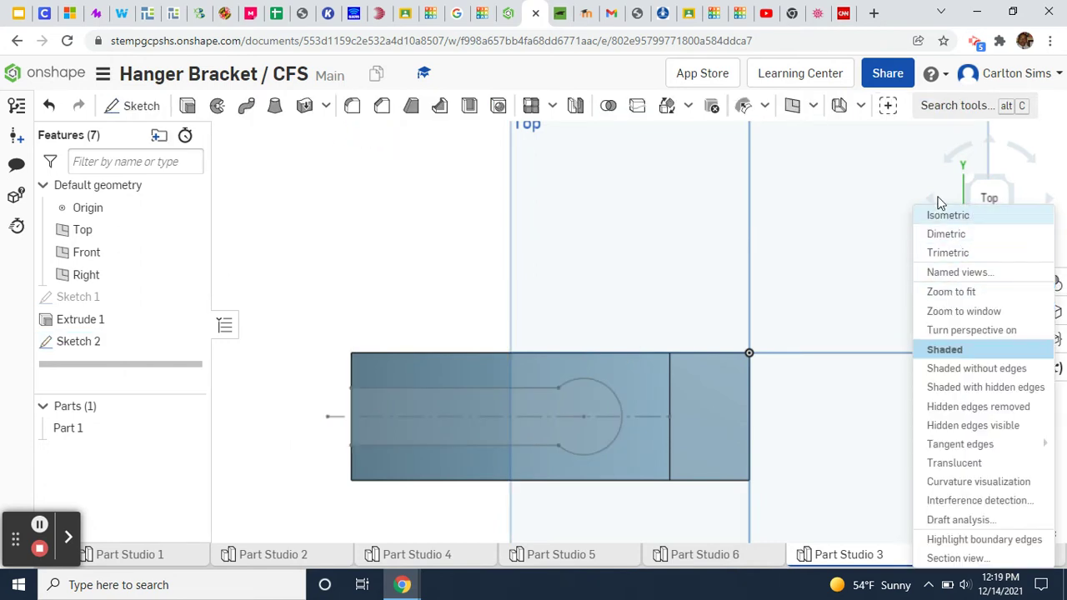
{"action": "left_click", "coordinate": [939, 216]}
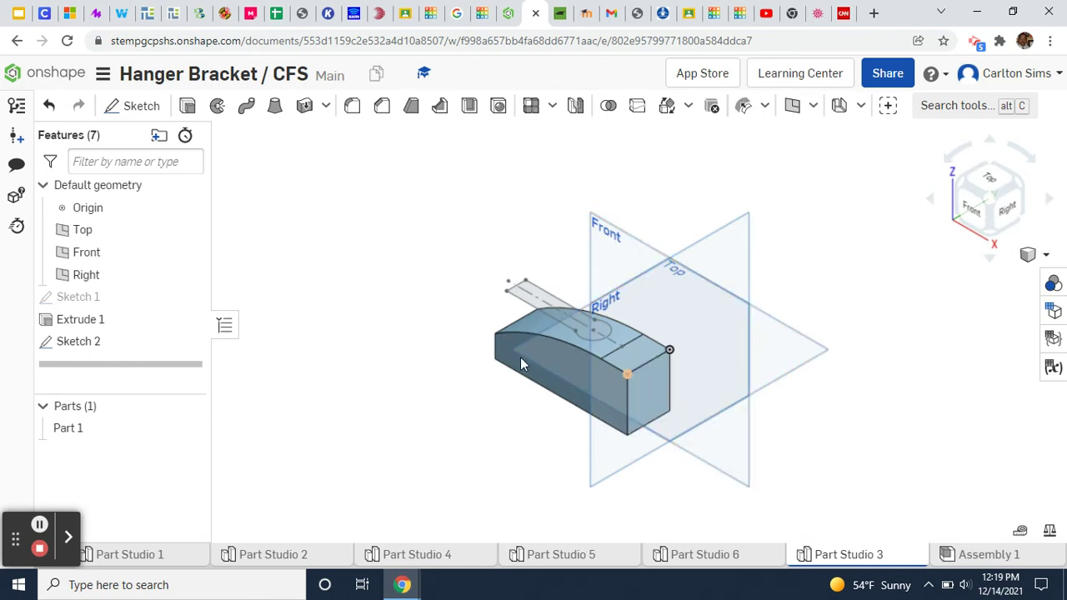
{"action": "scroll", "coordinate": [541, 306], "scroll_direction": "up", "scroll_amount": 4}
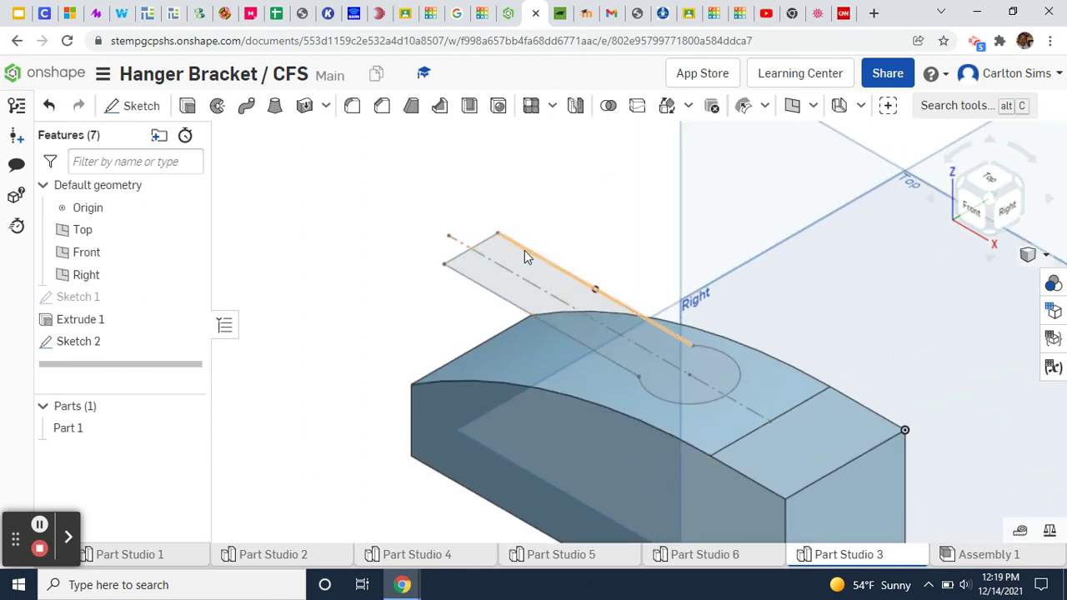
{"action": "left_click", "coordinate": [187, 105]}
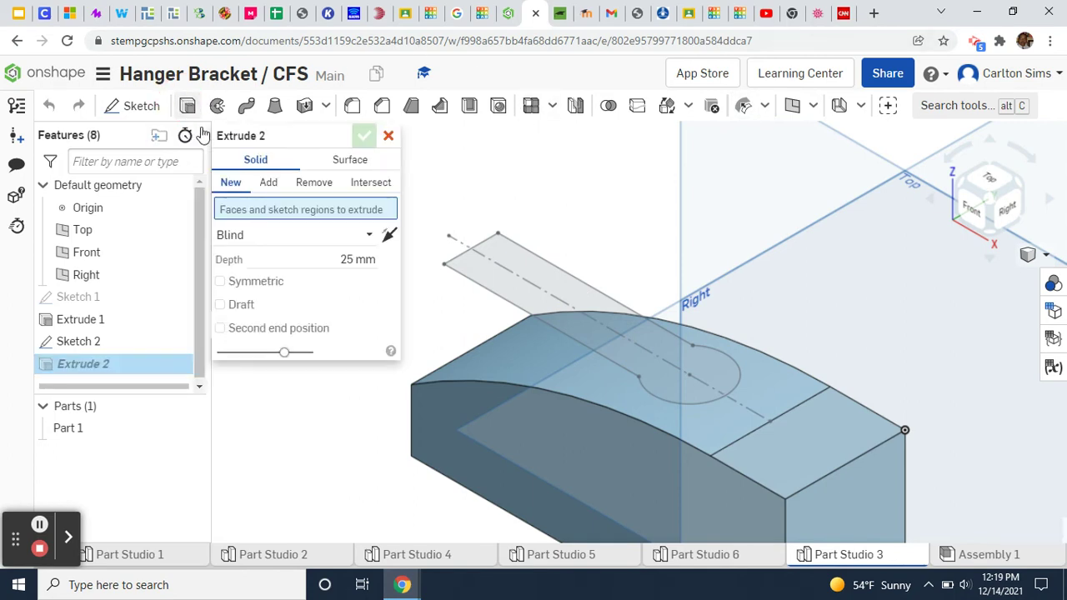
{"action": "left_click", "coordinate": [308, 183]}
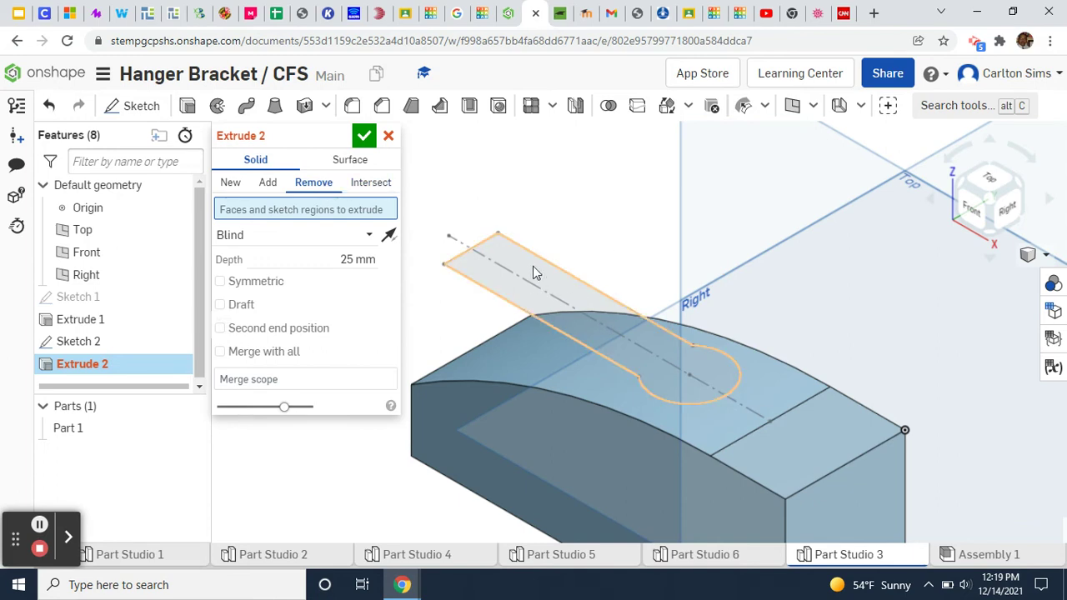
{"action": "left_click", "coordinate": [575, 296]}
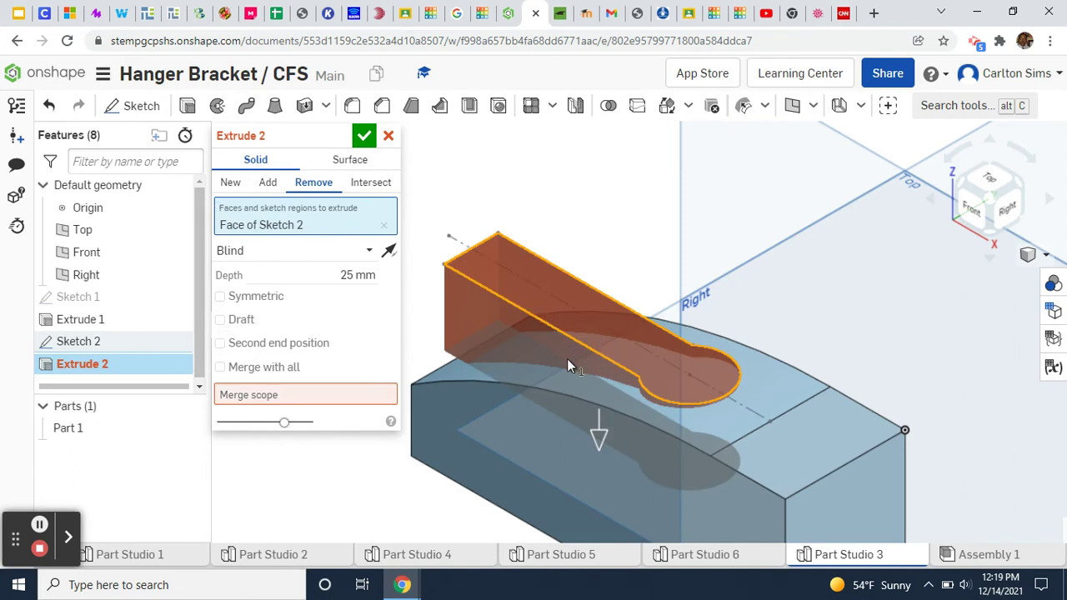
{"action": "left_click", "coordinate": [256, 367]}
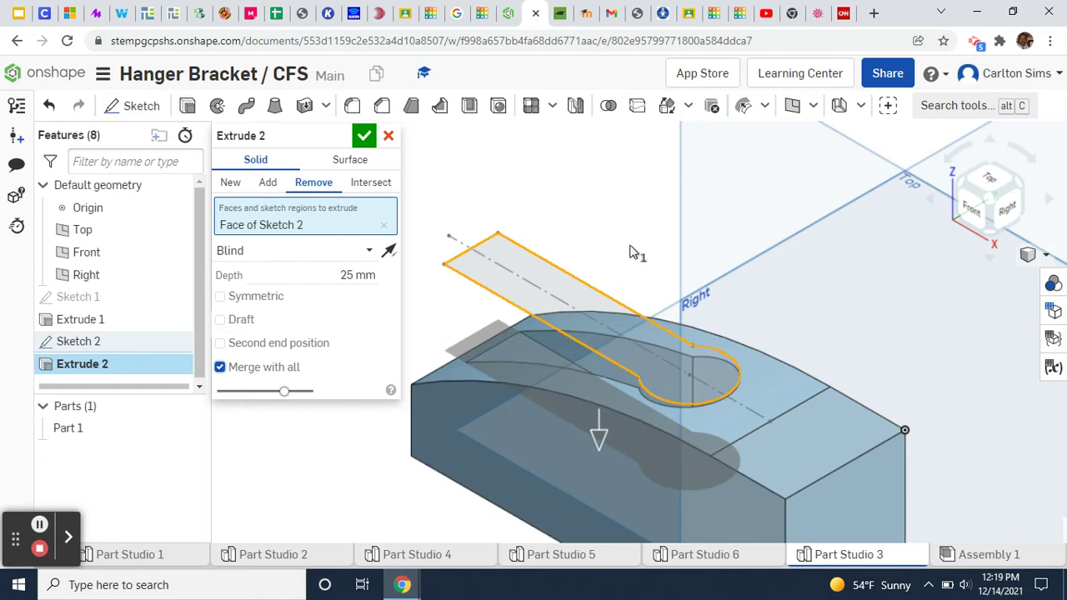
{"action": "left_click", "coordinate": [363, 135]}
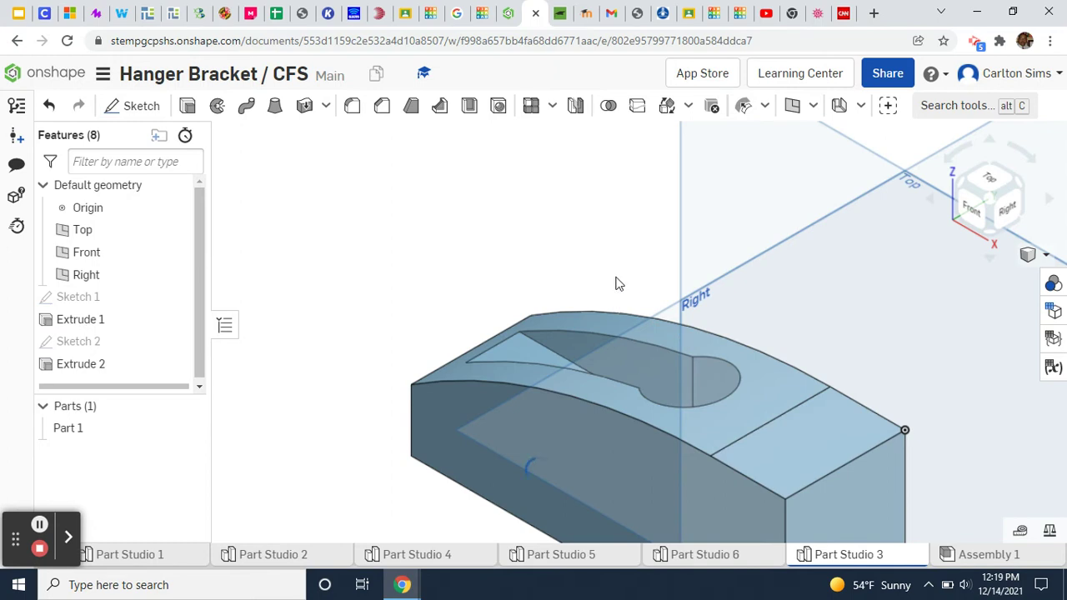
Step: Edit the slot cut so its end type is Through all
{"action": "right_click", "coordinate": [83, 367]}
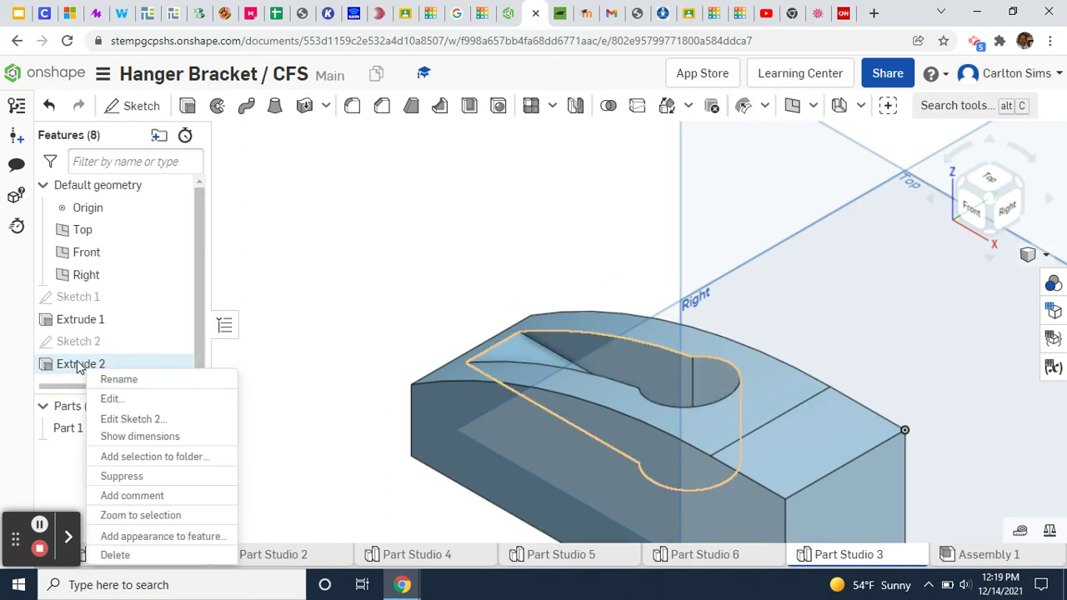
{"action": "left_click", "coordinate": [113, 400]}
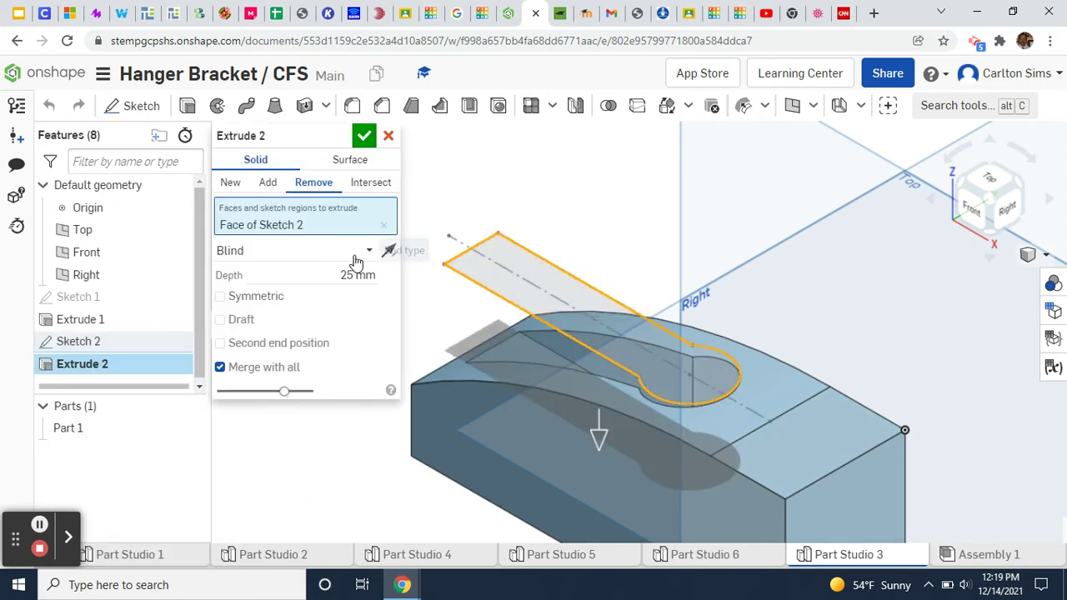
{"action": "left_click", "coordinate": [369, 250]}
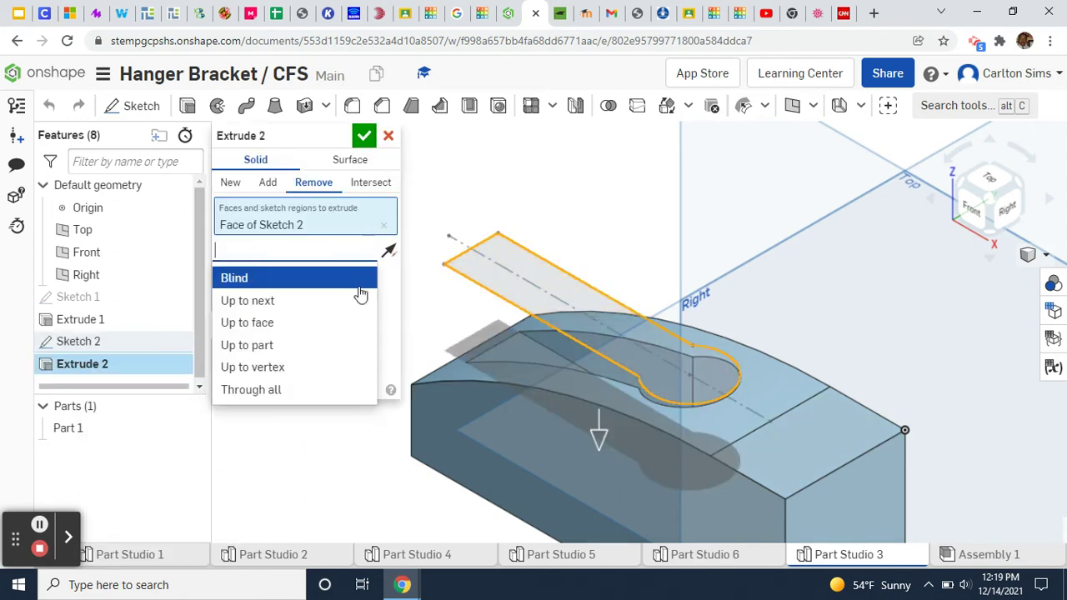
{"action": "left_click", "coordinate": [280, 392]}
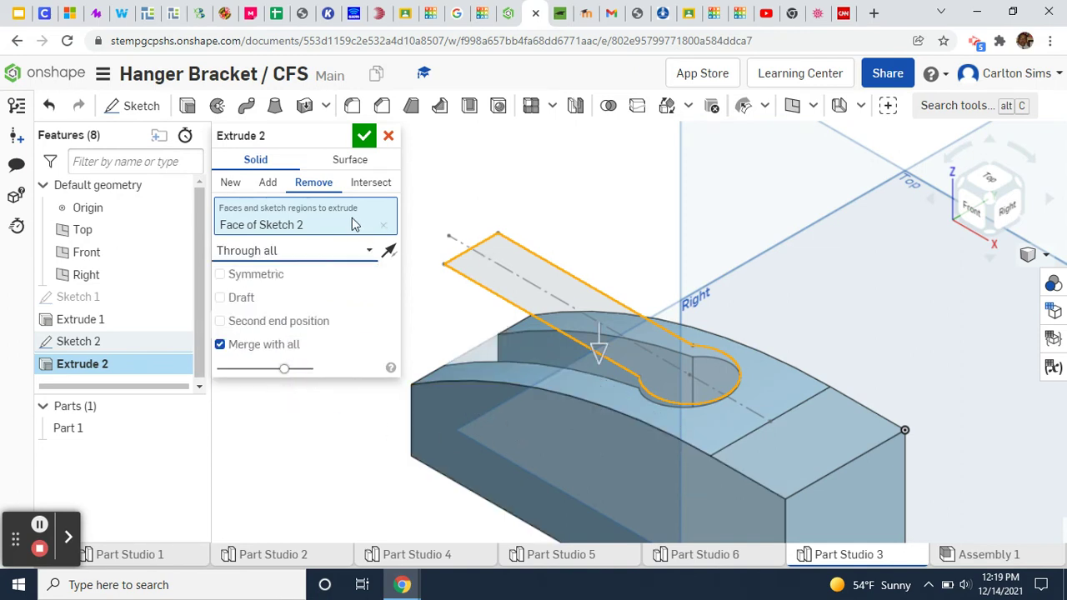
{"action": "left_click", "coordinate": [365, 137]}
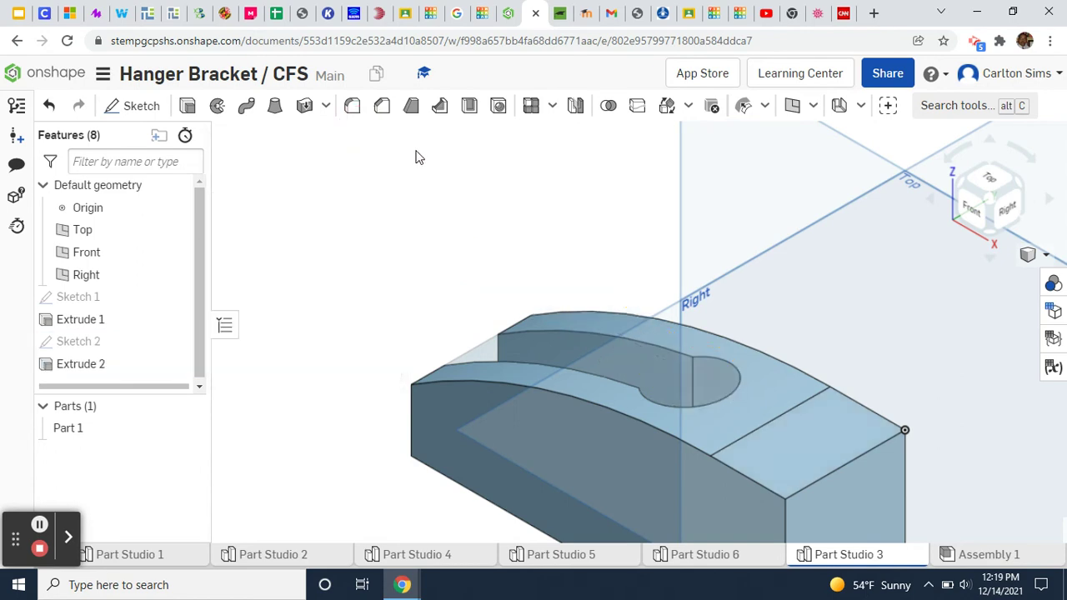
Step: Start a new sketch on the bracket's flat rectangular top face and view it face-on
{"action": "left_click", "coordinate": [472, 165]}
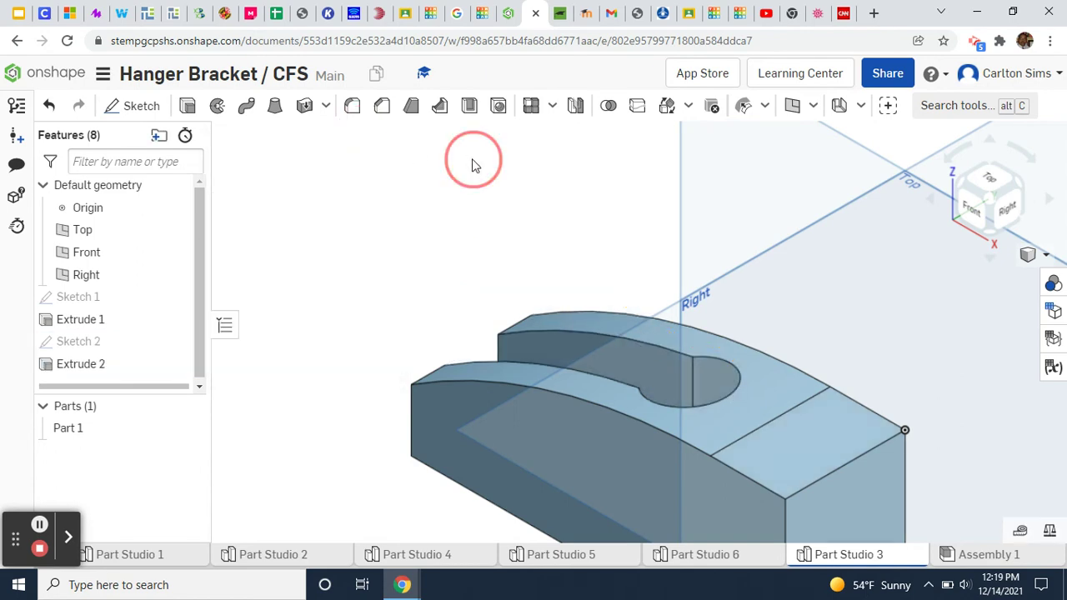
{"action": "right_click_drag", "start_coordinate": [474, 208], "coordinate": [493, 173]}
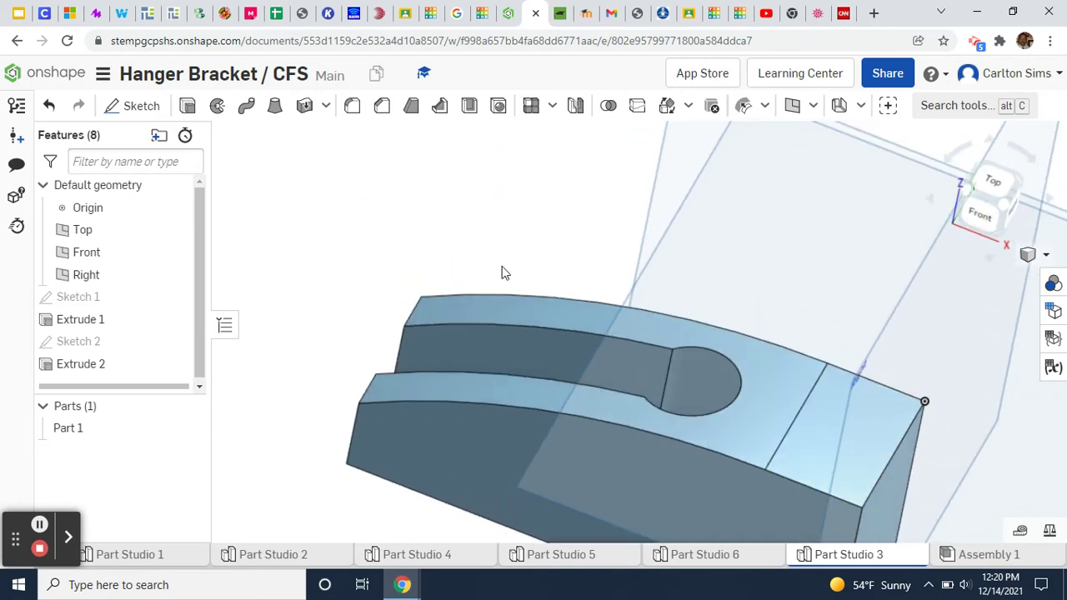
{"action": "scroll", "coordinate": [534, 311], "scroll_direction": "up", "scroll_amount": 1}
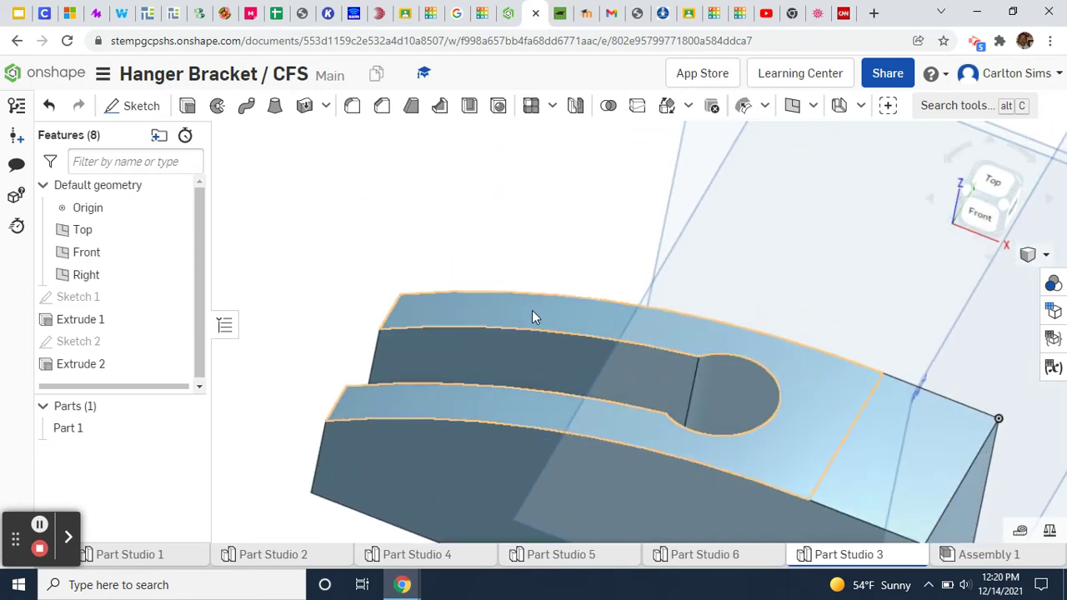
{"action": "scroll", "coordinate": [530, 310], "scroll_direction": "down", "scroll_amount": 3}
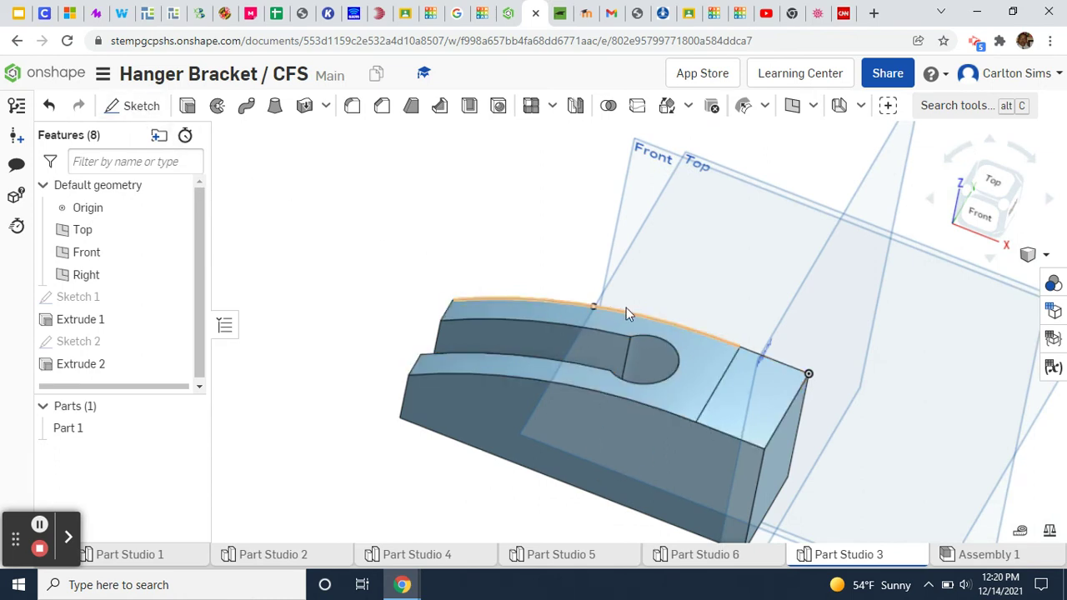
{"action": "left_click", "coordinate": [739, 405]}
{"action": "right_click", "coordinate": [738, 398]}
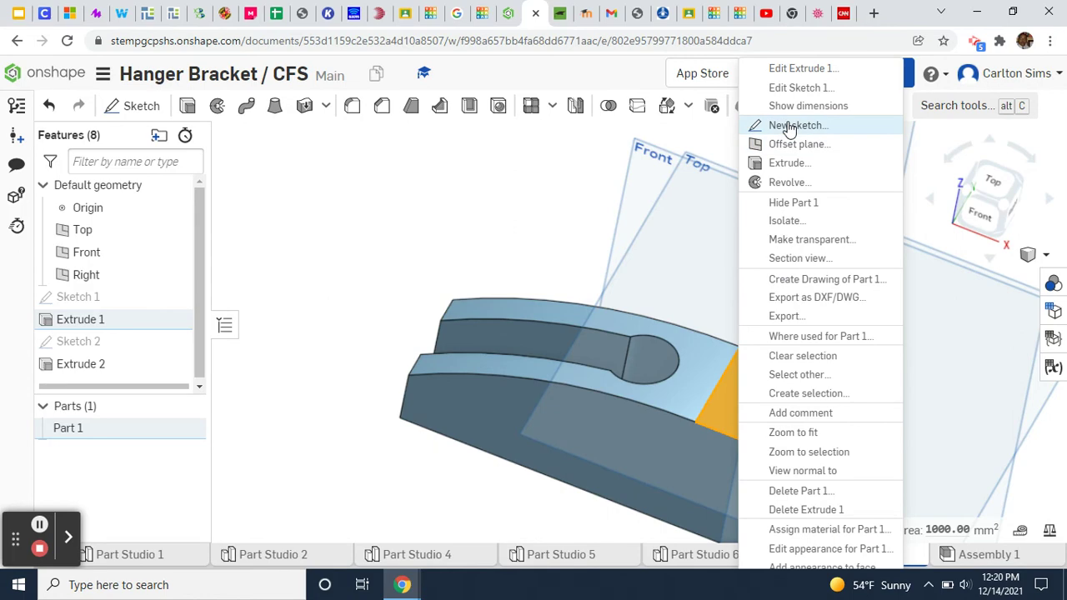
{"action": "left_click", "coordinate": [796, 126]}
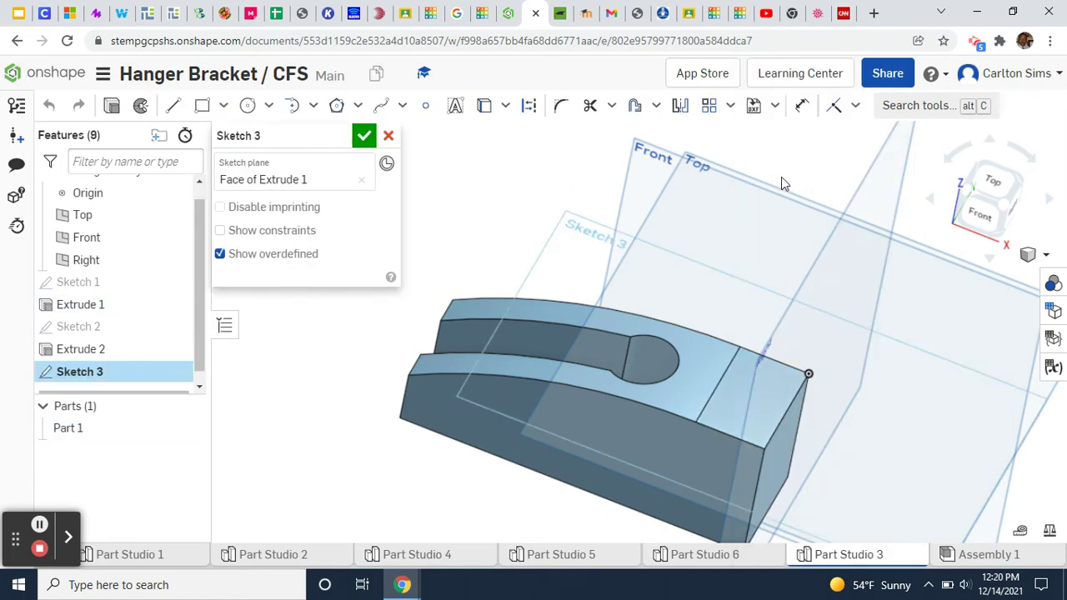
{"action": "key", "text": "n"}
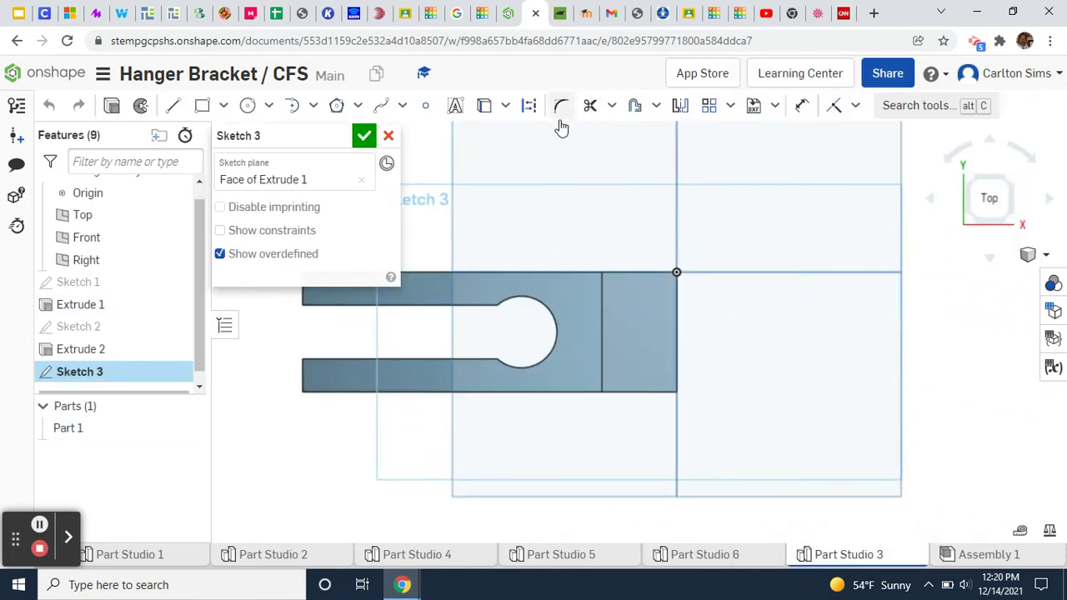
Step: Place a point on the flat top face and draw a horizontal construction line about 50 mm outward from the end edge's midpoint
{"action": "left_click", "coordinate": [425, 103]}
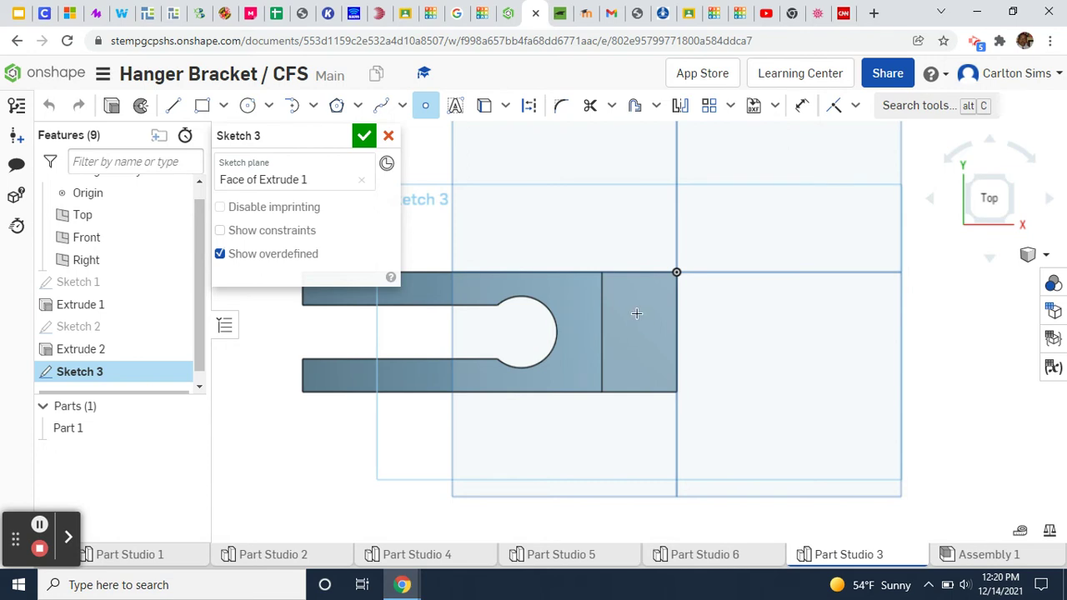
{"action": "left_click", "coordinate": [636, 313]}
{"action": "left_click", "coordinate": [174, 106]}
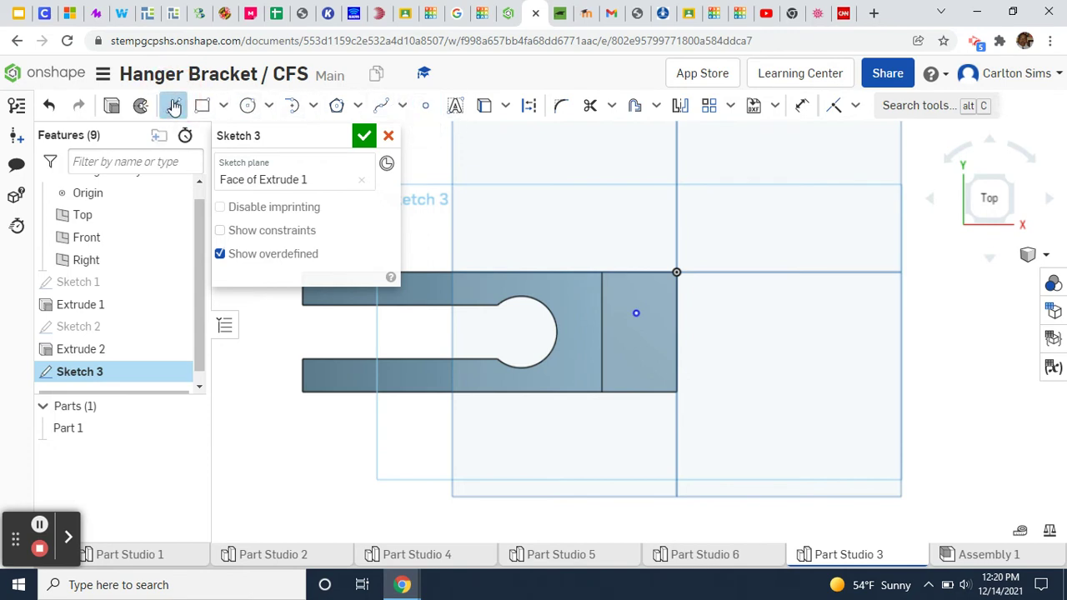
{"action": "left_click", "coordinate": [530, 106]}
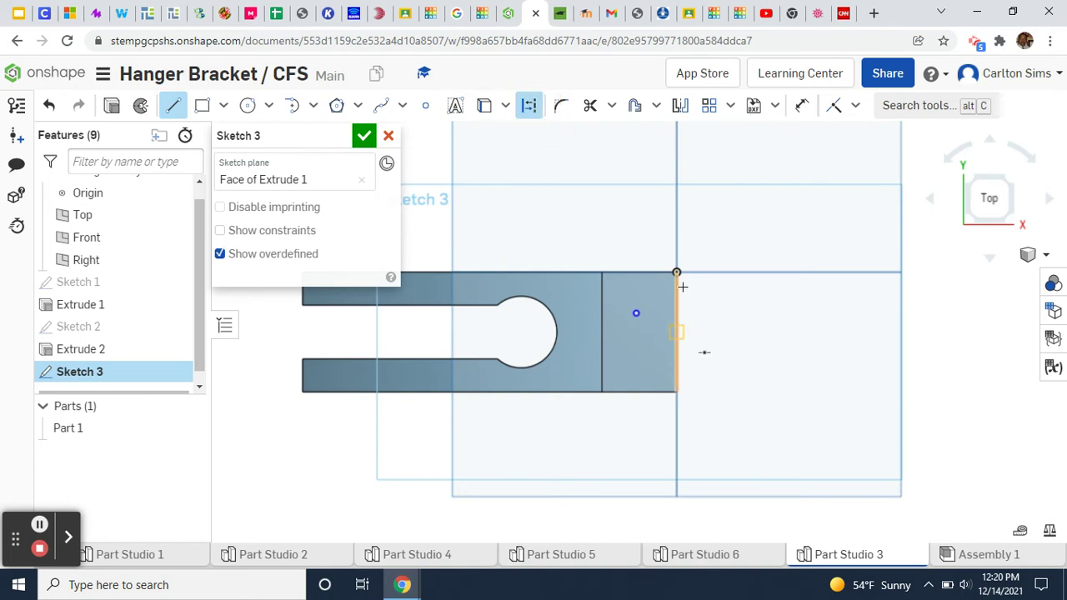
{"action": "left_click", "coordinate": [685, 331]}
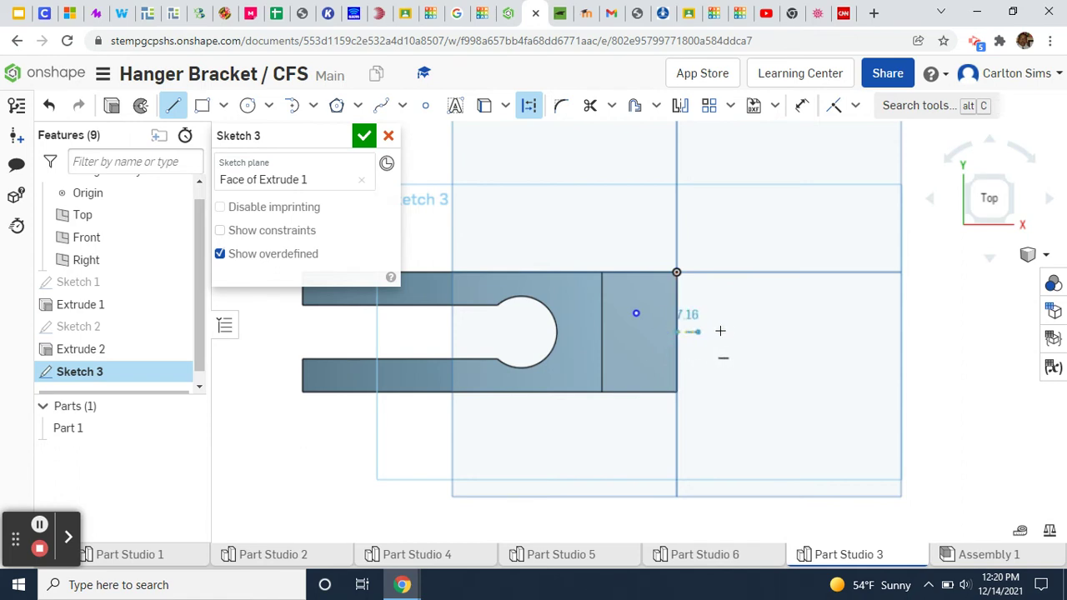
{"action": "left_click", "coordinate": [823, 328]}
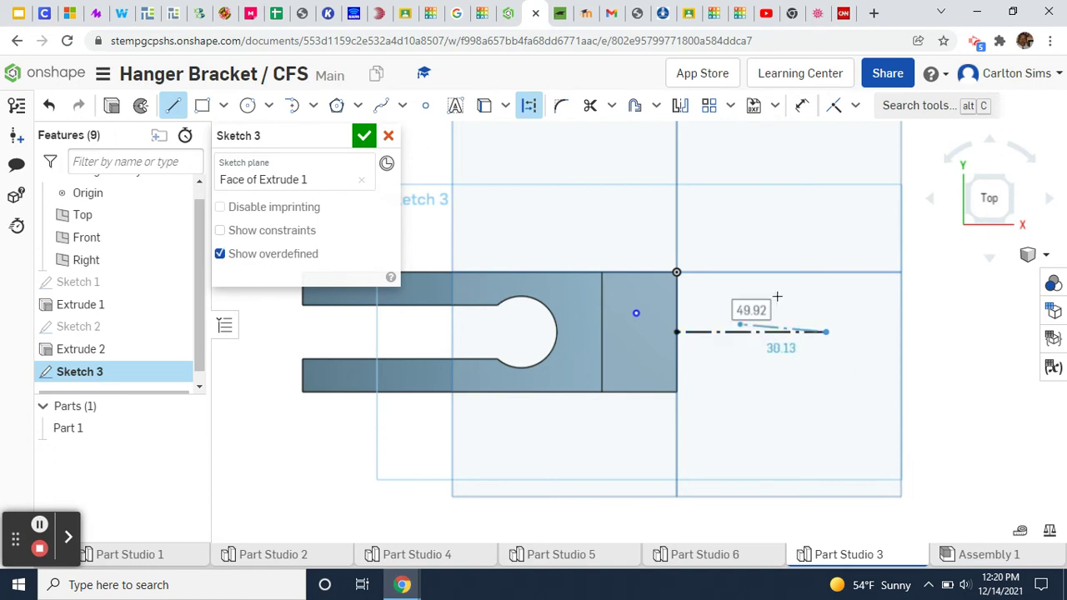
{"action": "left_click", "coordinate": [824, 331]}
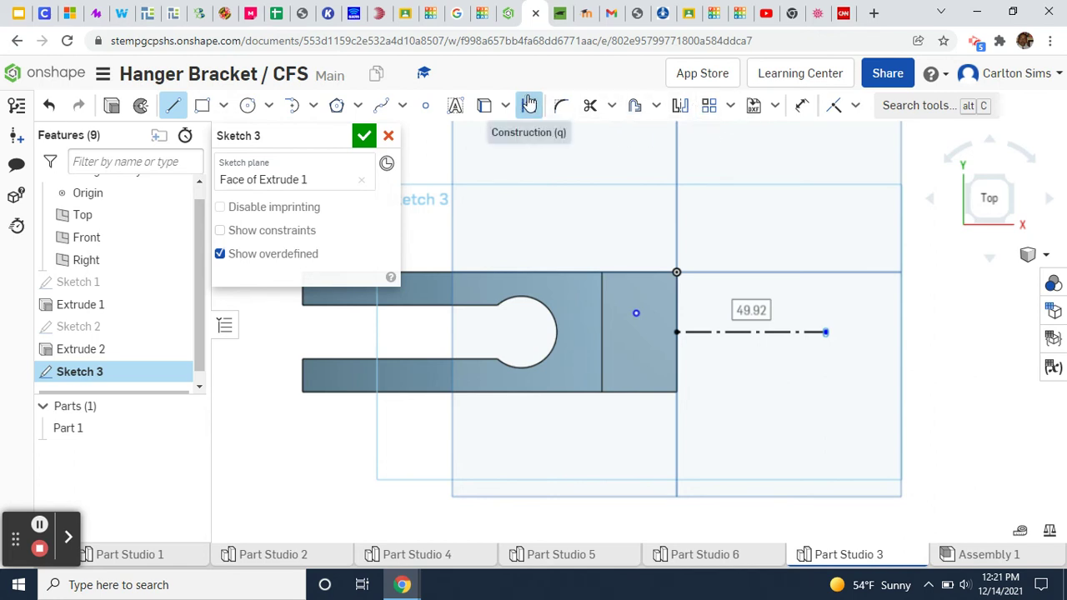
{"action": "left_click", "coordinate": [172, 105]}
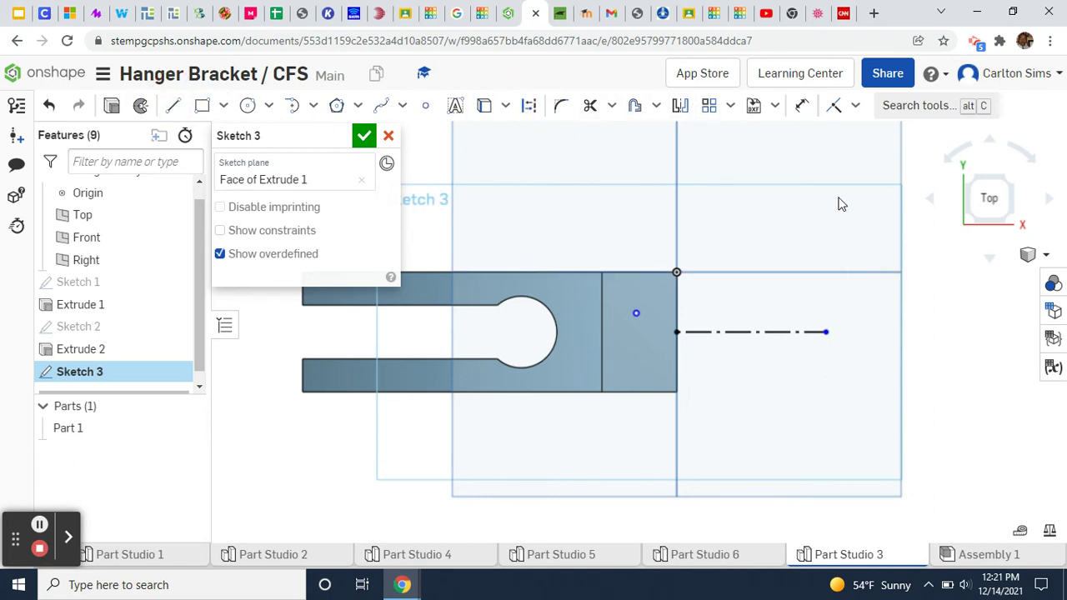
Step: Dimension the sketch point 20 mm from the face's long edge that passes through the origin
{"action": "left_click", "coordinate": [801, 105]}
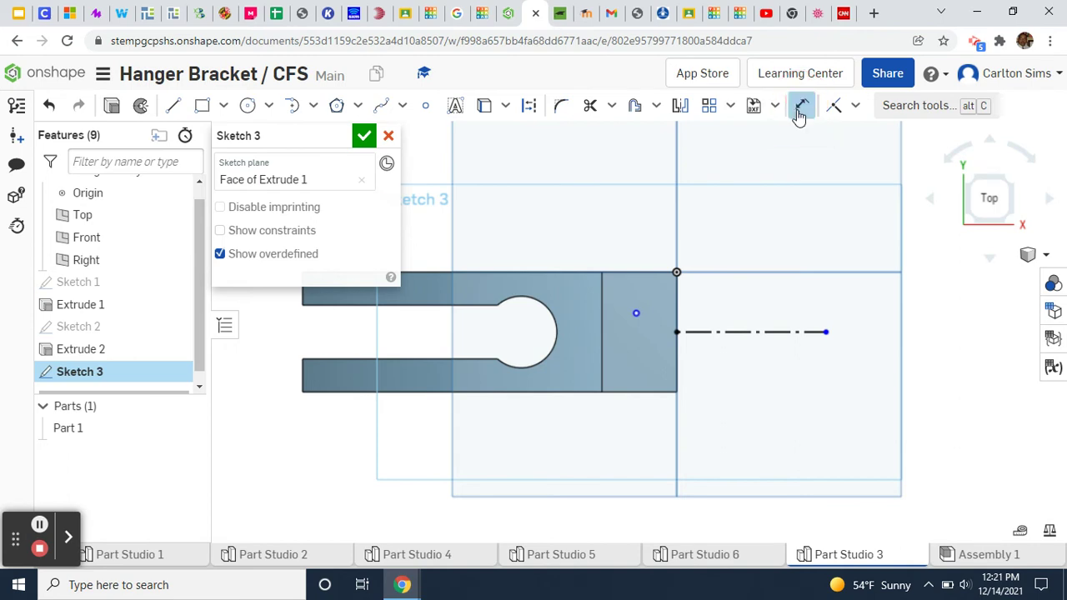
{"action": "left_click", "coordinate": [637, 312]}
{"action": "left_click", "coordinate": [653, 272]}
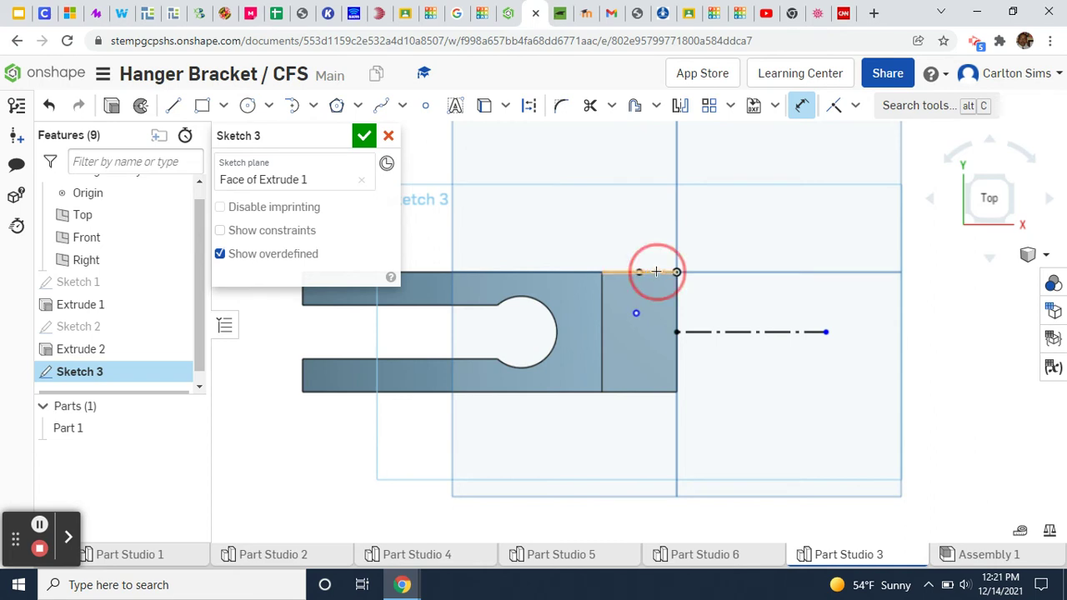
{"action": "left_click", "coordinate": [726, 292]}
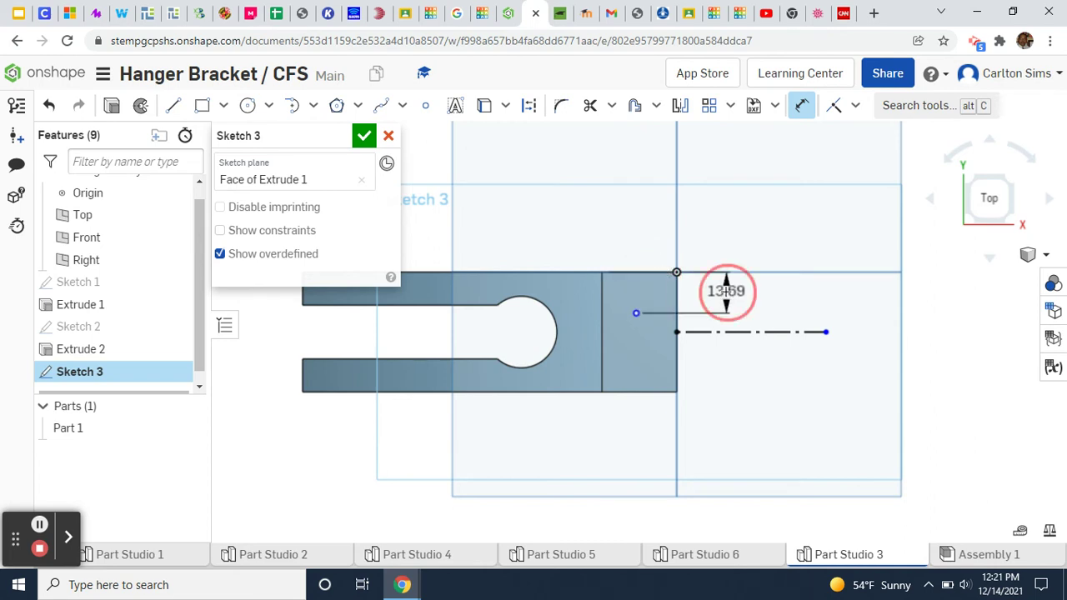
{"action": "type", "text": "20"}
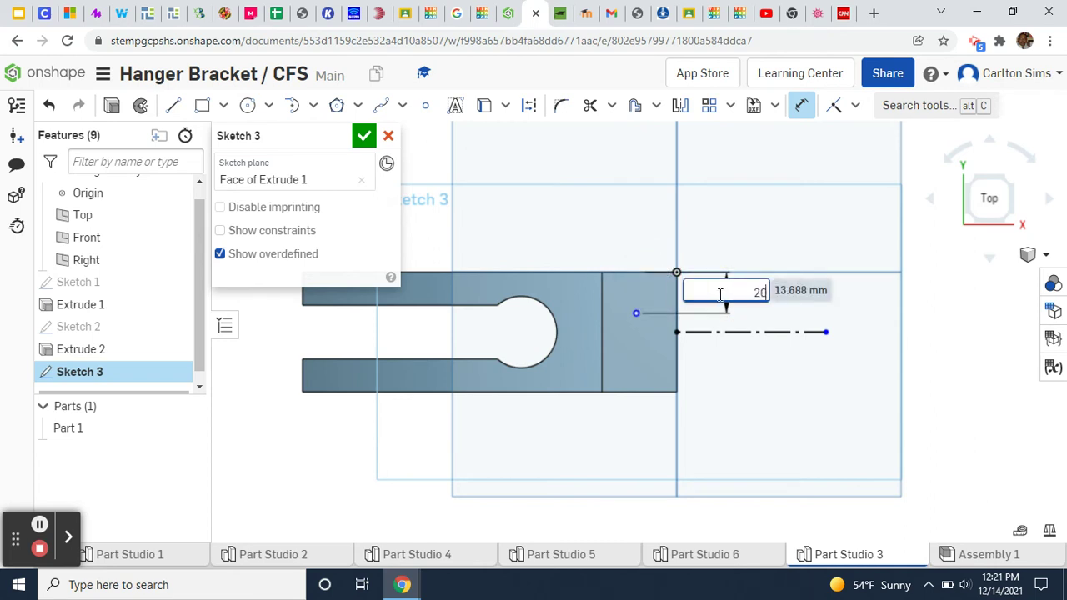
{"action": "key", "text": "Return"}
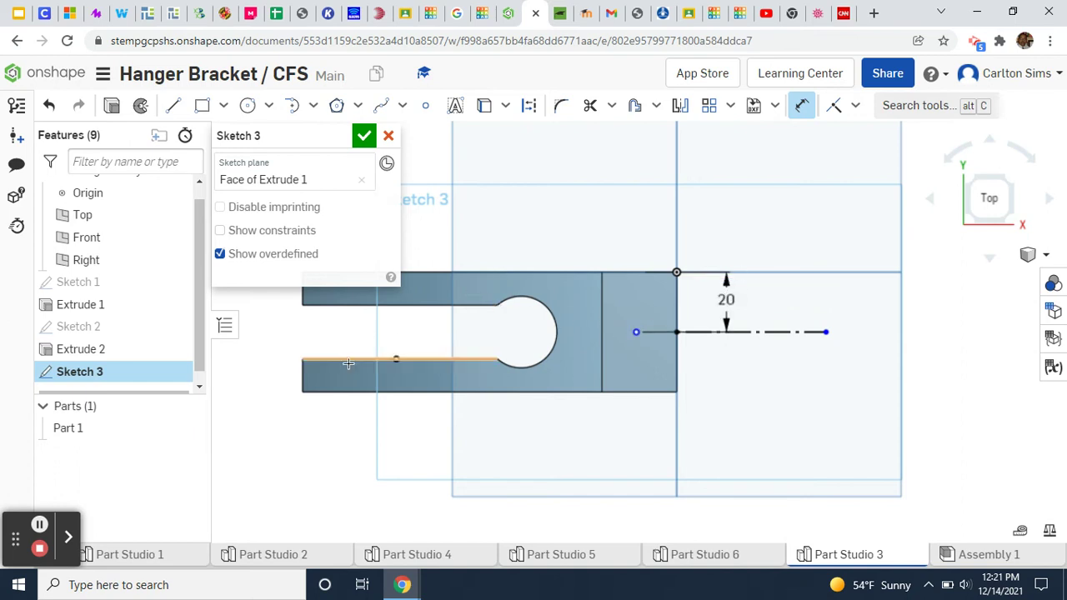
Step: Dimension the sketch point 109 mm from the bracket's far slotted end and accept the sketch
{"action": "mouse_move", "coordinate": [352, 447]}
{"action": "middle_mouse_down"}
{"action": "mouse_move", "coordinate": [452, 436]}
{"action": "mouse_move", "coordinate": [496, 445]}
{"action": "middle_mouse_up"}
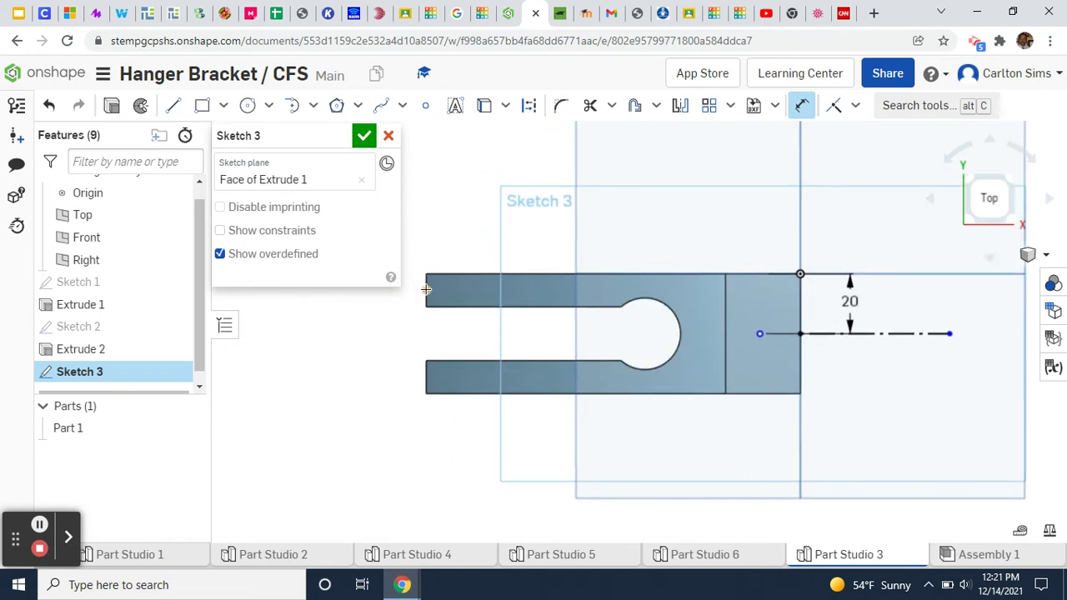
{"action": "scroll", "coordinate": [427, 290], "scroll_direction": "up", "scroll_amount": 3}
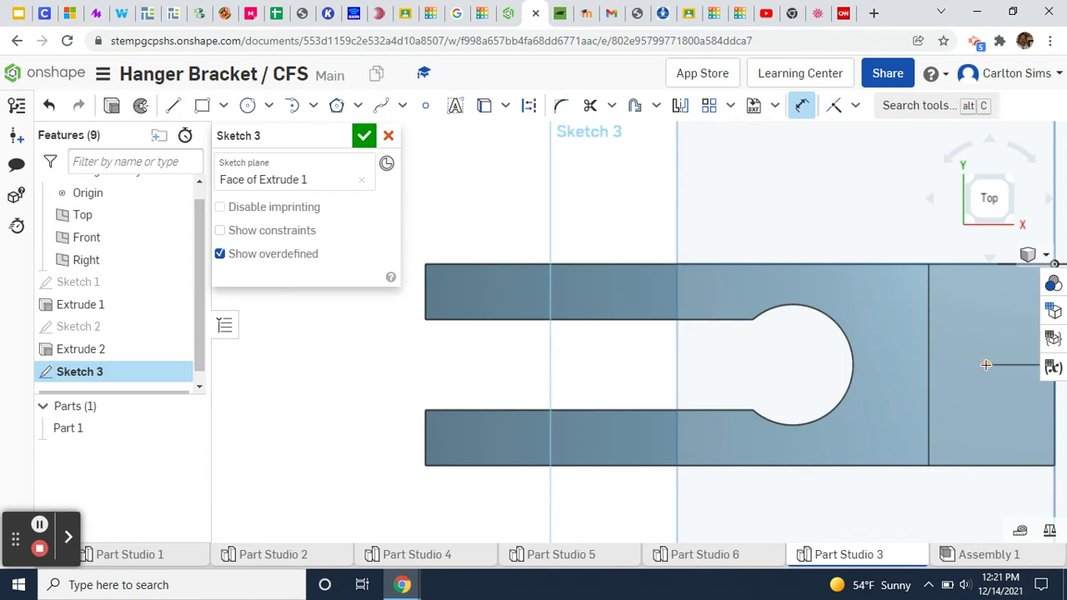
{"action": "left_click", "coordinate": [986, 364]}
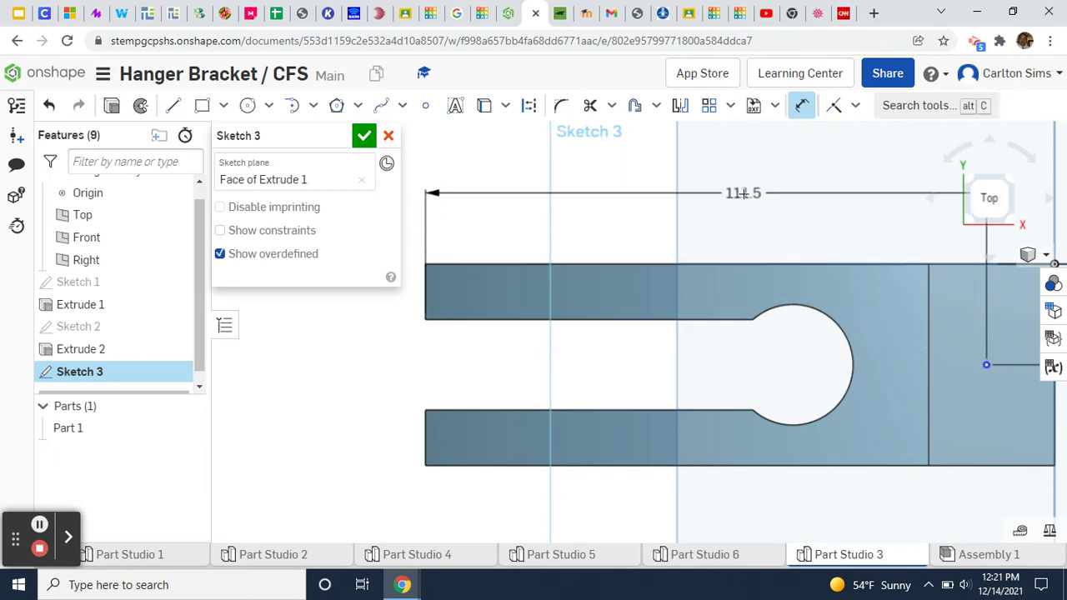
{"action": "left_click", "coordinate": [743, 193]}
{"action": "type", "text": "109"}
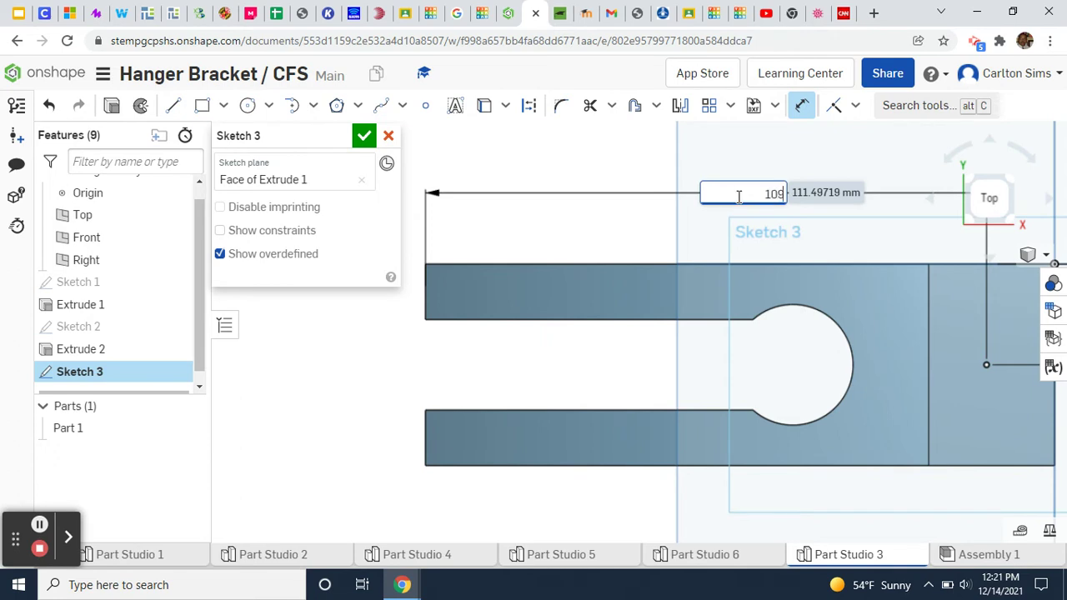
{"action": "key", "text": "Return"}
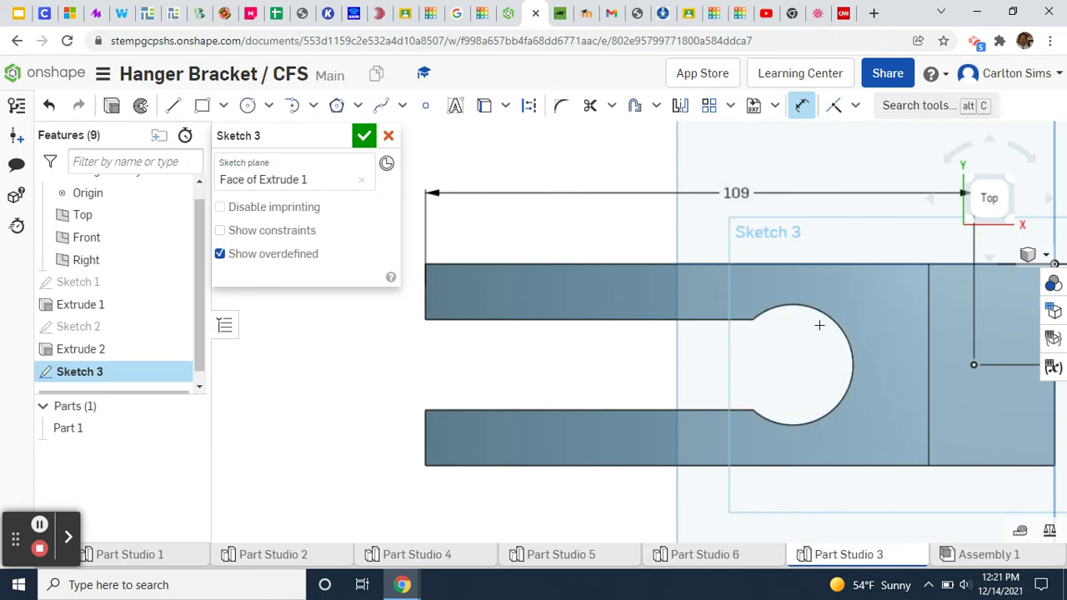
{"action": "scroll", "coordinate": [819, 325], "scroll_direction": "down", "scroll_amount": 4}
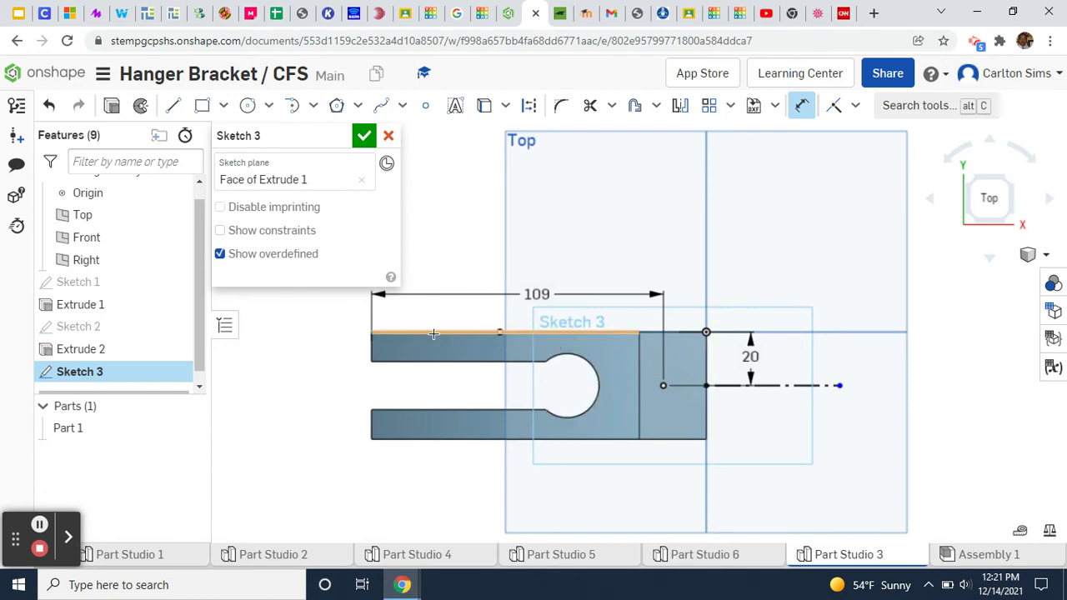
{"action": "left_click", "coordinate": [364, 135]}
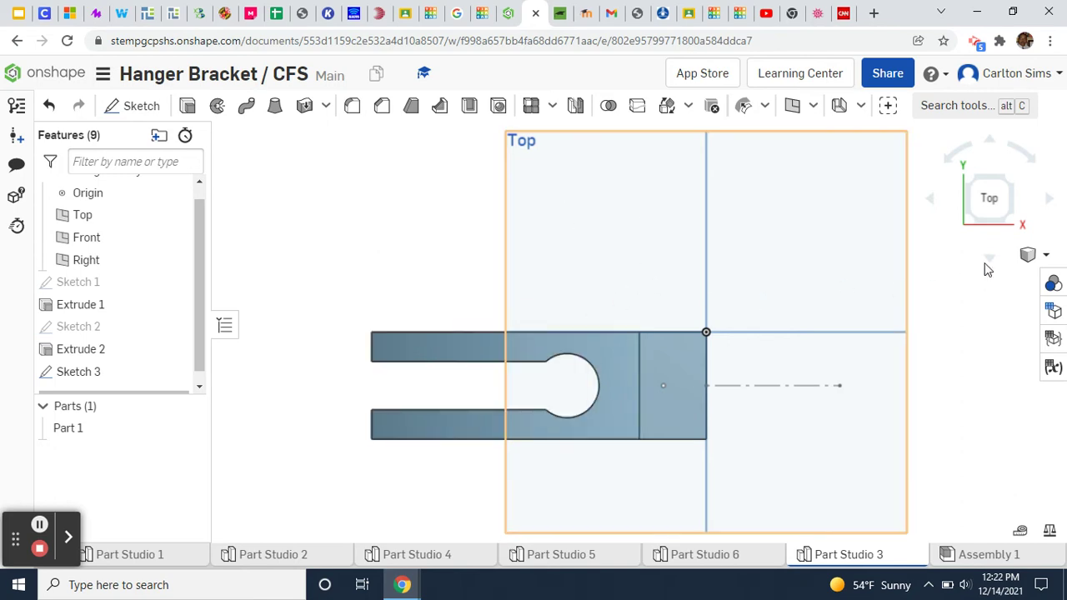
Step: Add a blind counterbore hole, ANSI clearance #8 with Normal (ASME) fit and 20 mm deep, at the sketch point on the top face
{"action": "left_click", "coordinate": [1027, 254]}
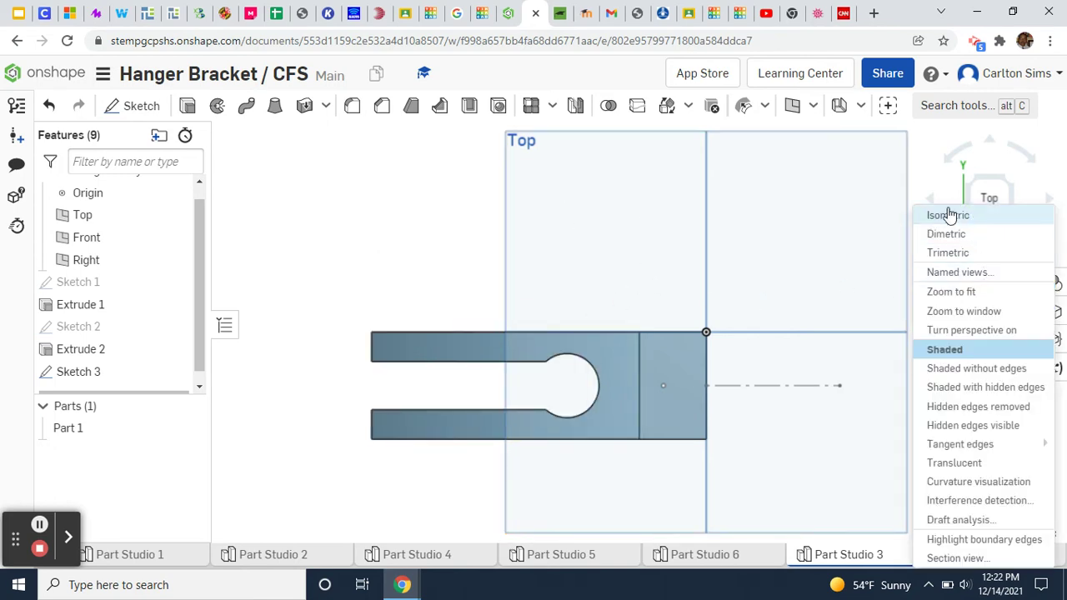
{"action": "left_click", "coordinate": [949, 216]}
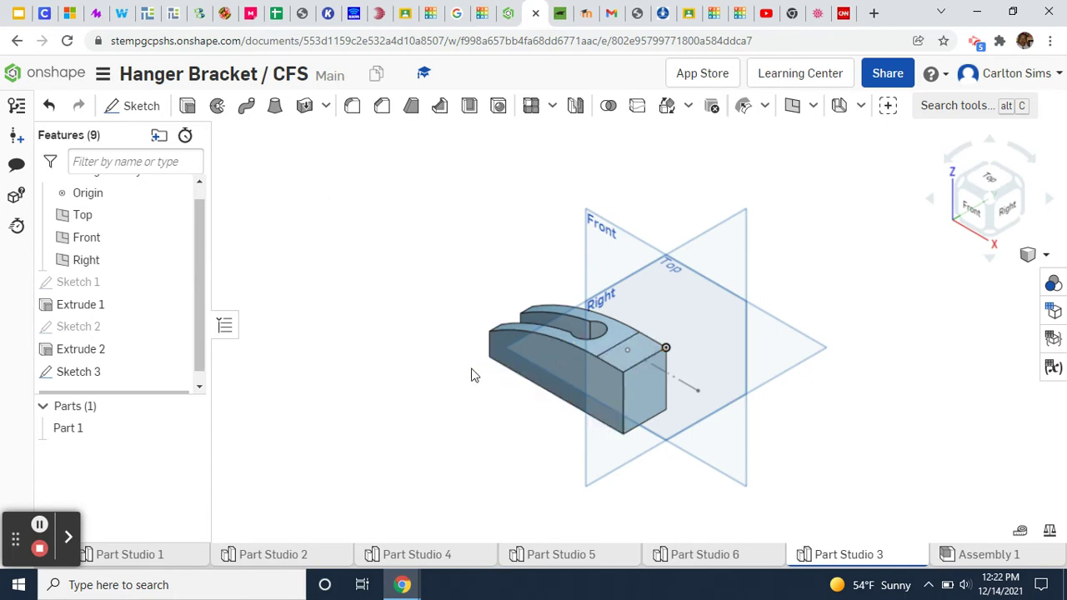
{"action": "scroll", "coordinate": [461, 389], "scroll_direction": "up", "scroll_amount": 4}
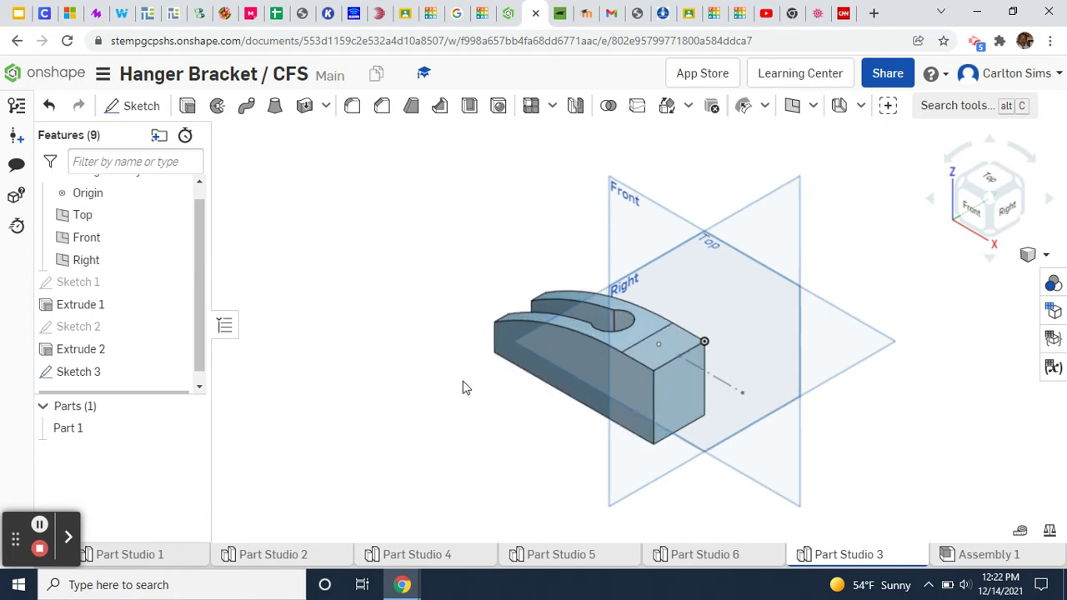
{"action": "scroll", "coordinate": [945, 373], "scroll_direction": "up", "scroll_amount": 2}
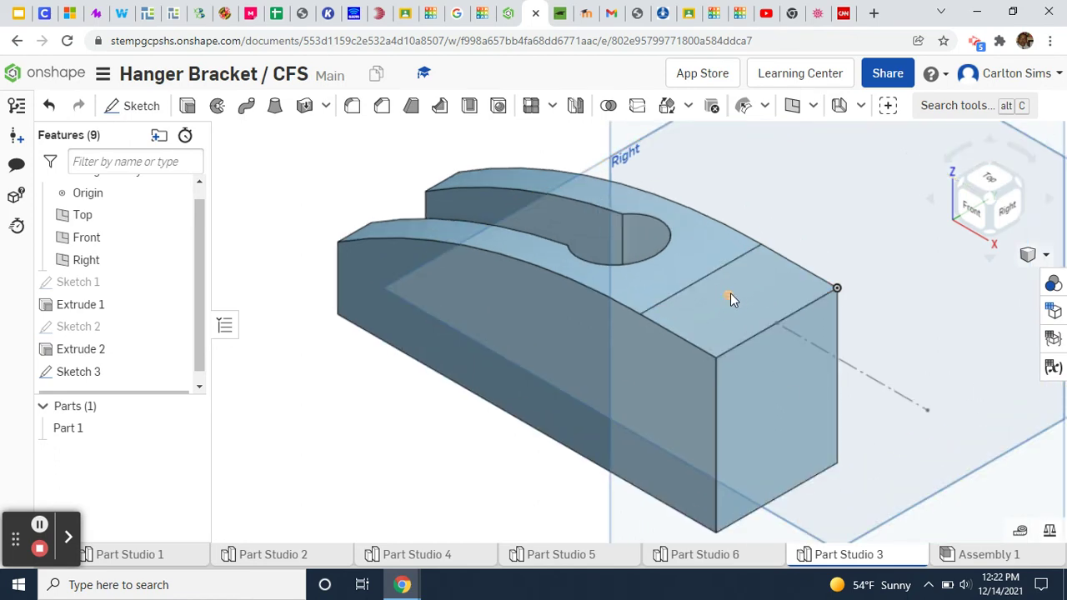
{"action": "left_click", "coordinate": [498, 106]}
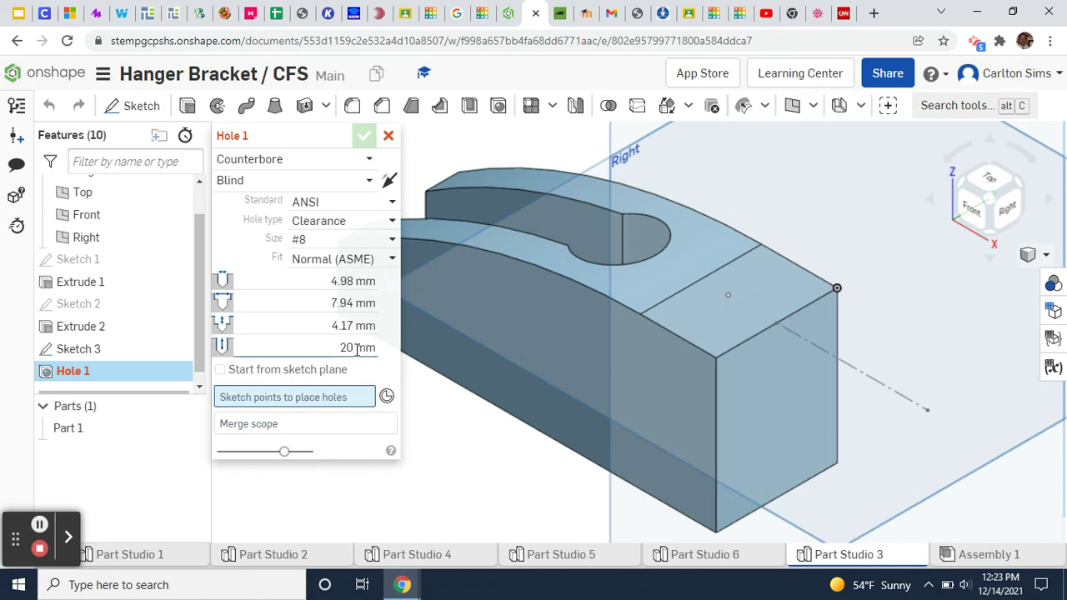
{"action": "left_click", "coordinate": [728, 296]}
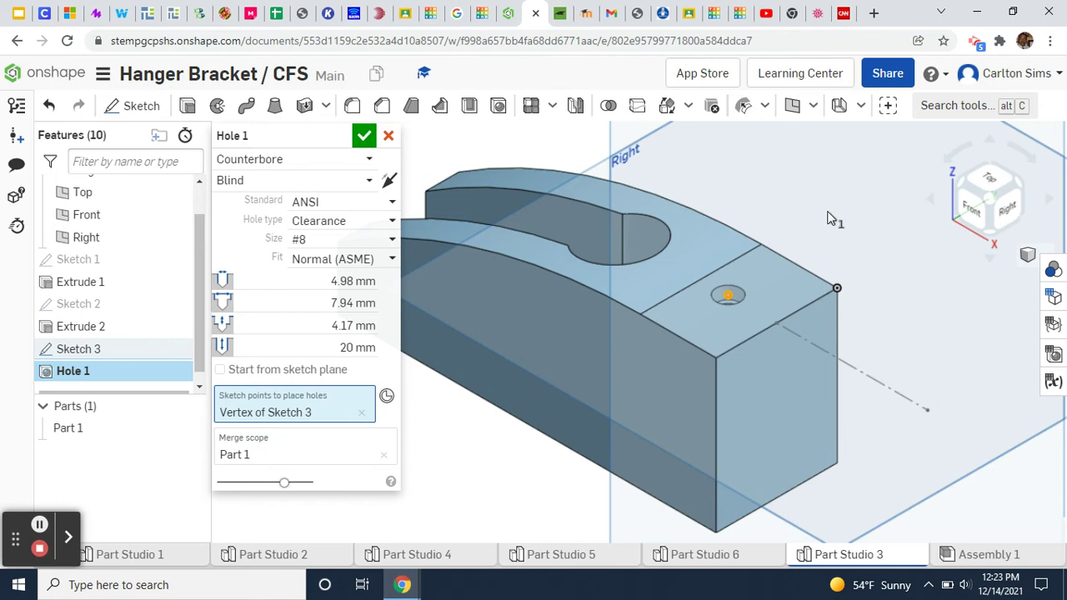
{"action": "right_click_drag", "start_coordinate": [828, 219], "coordinate": [825, 248]}
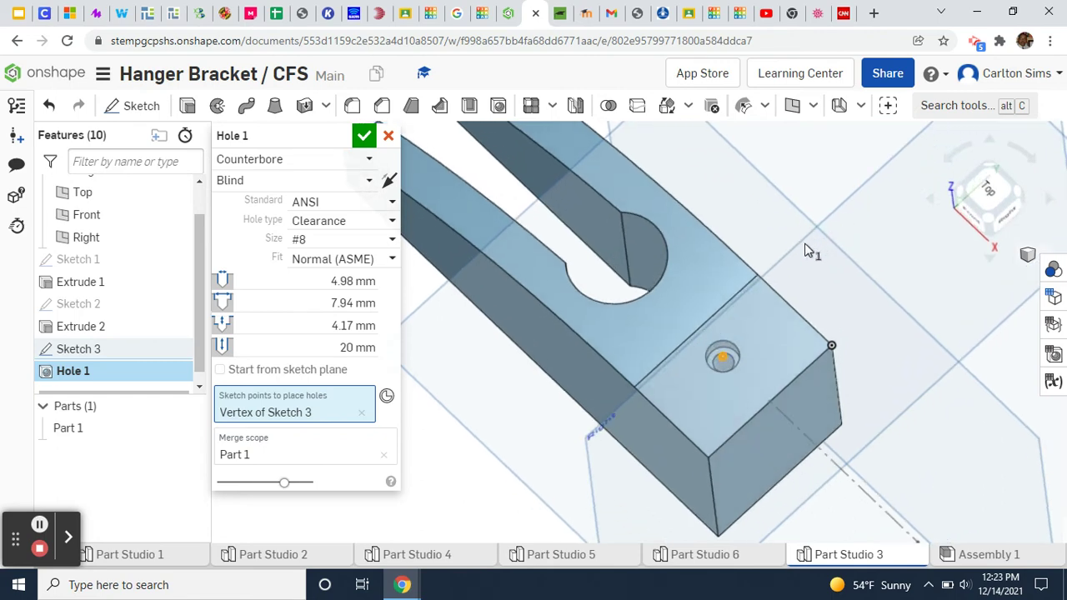
{"action": "left_click", "coordinate": [361, 139]}
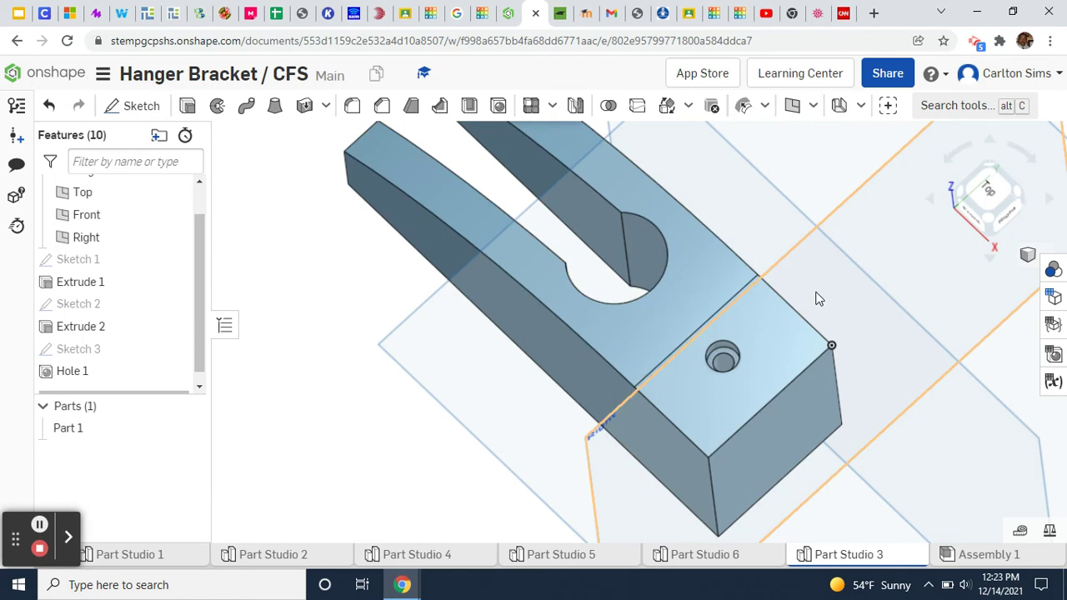
Step: Start a new sketch on the bracket's large arched front face and view it face-on
{"action": "right_click_drag", "start_coordinate": [821, 265], "coordinate": [875, 263]}
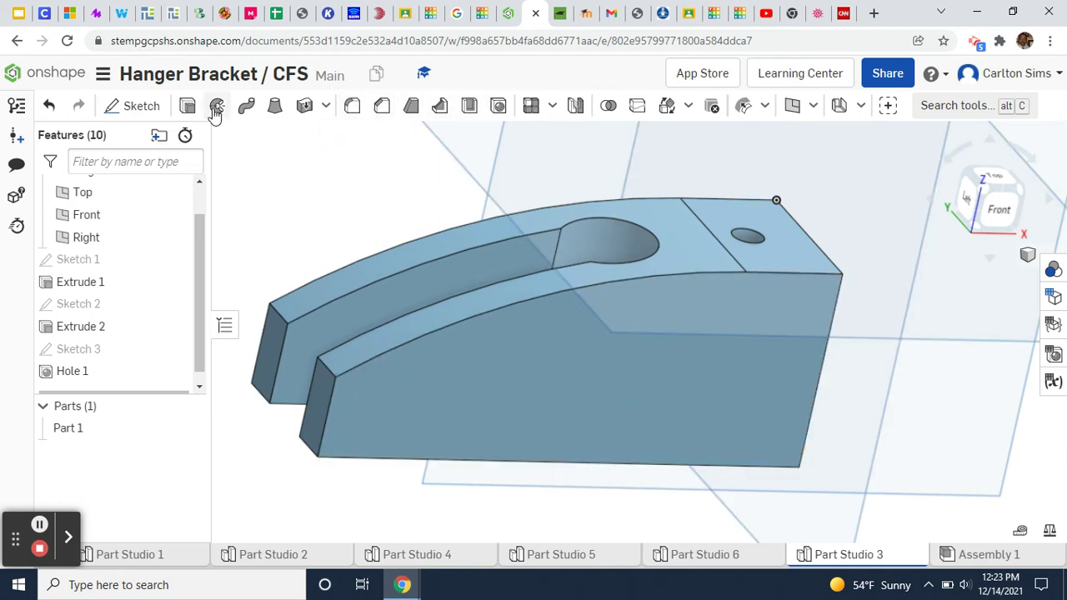
{"action": "left_click", "coordinate": [142, 107]}
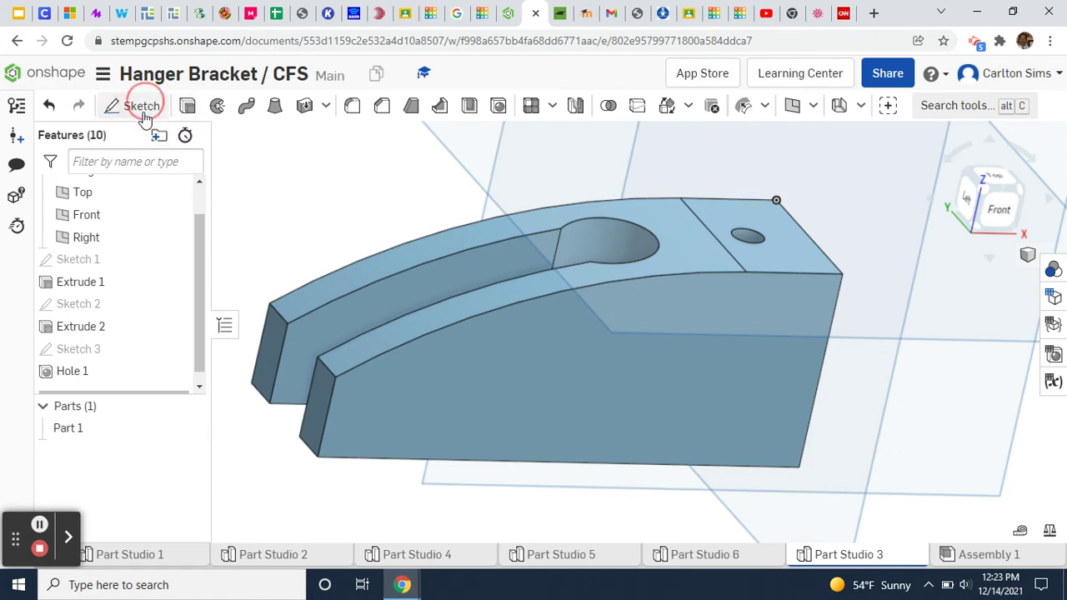
{"action": "left_click", "coordinate": [519, 409]}
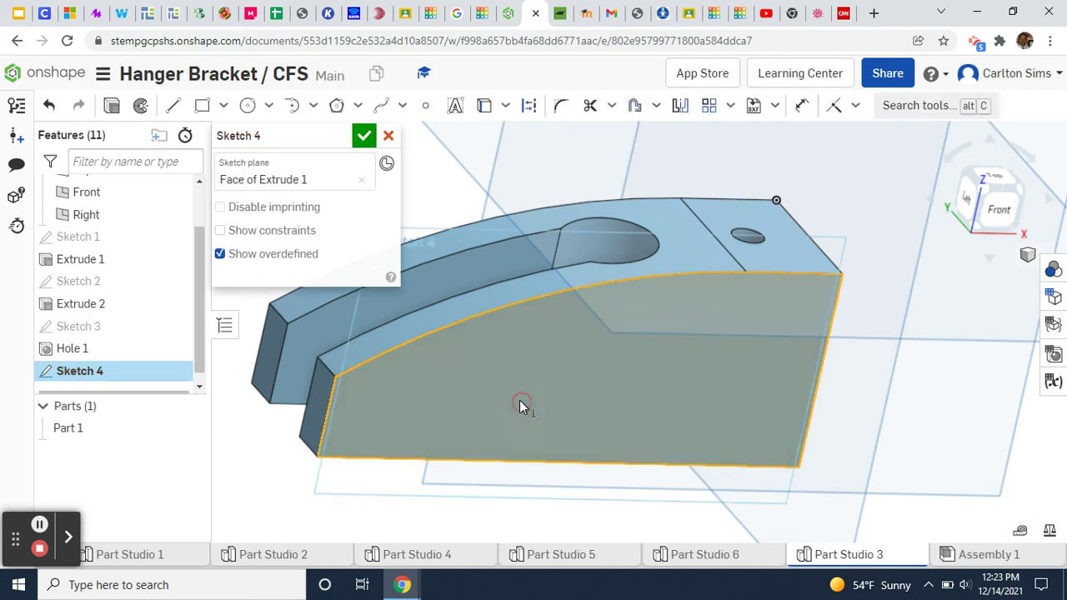
{"action": "key", "text": "n"}
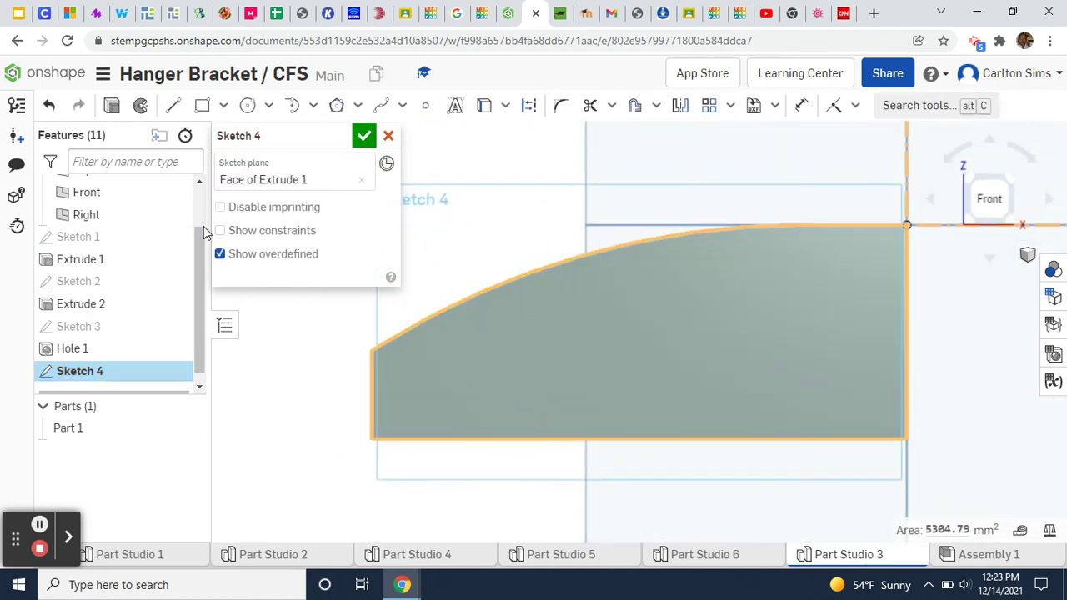
Step: Sketch two circles near the low end of the front face, about 11.6 mm and 13.1 mm in diameter
{"action": "key", "text": "c"}
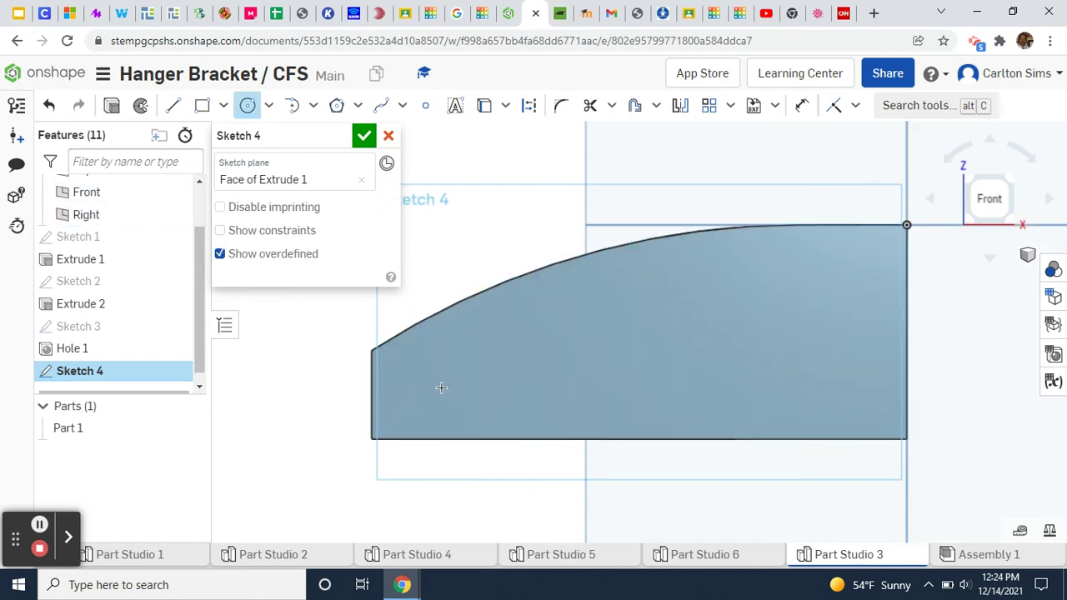
{"action": "left_click_drag", "start_coordinate": [440, 389], "coordinate": [453, 369]}
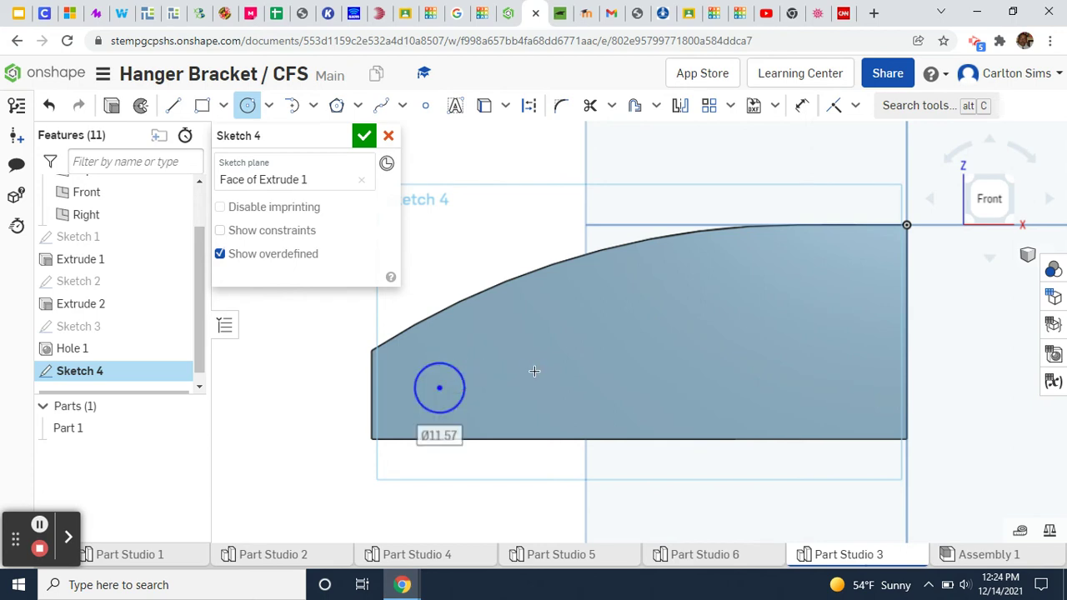
{"action": "left_click_drag", "start_coordinate": [530, 365], "coordinate": [543, 339]}
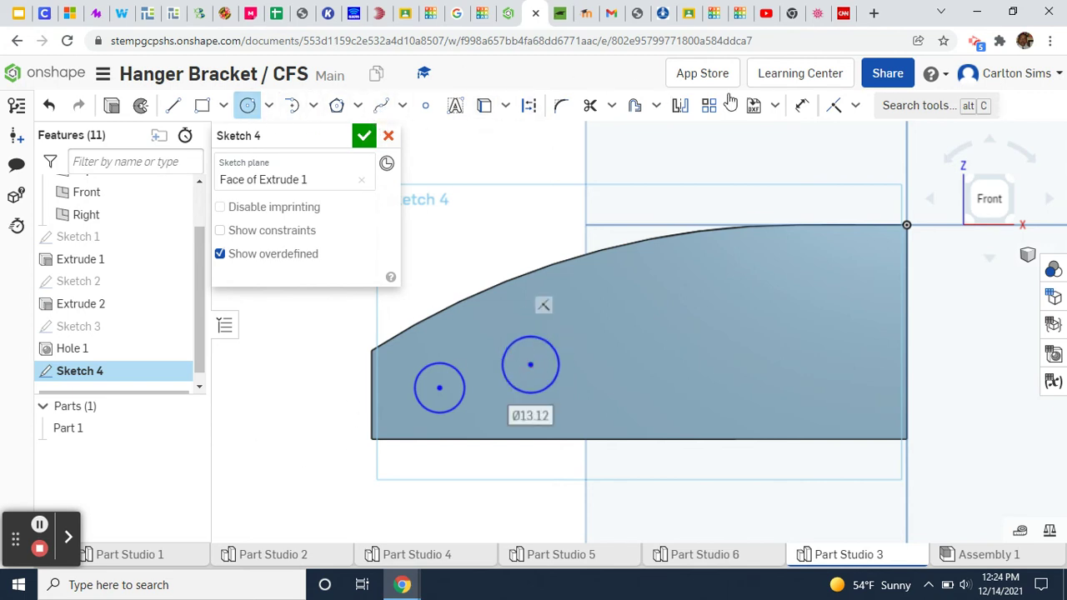
Step: Dimension the larger circle's centre 50 mm horizontally from the bracket's short end edge, placing the dimension well below the profile
{"action": "left_click", "coordinate": [802, 105]}
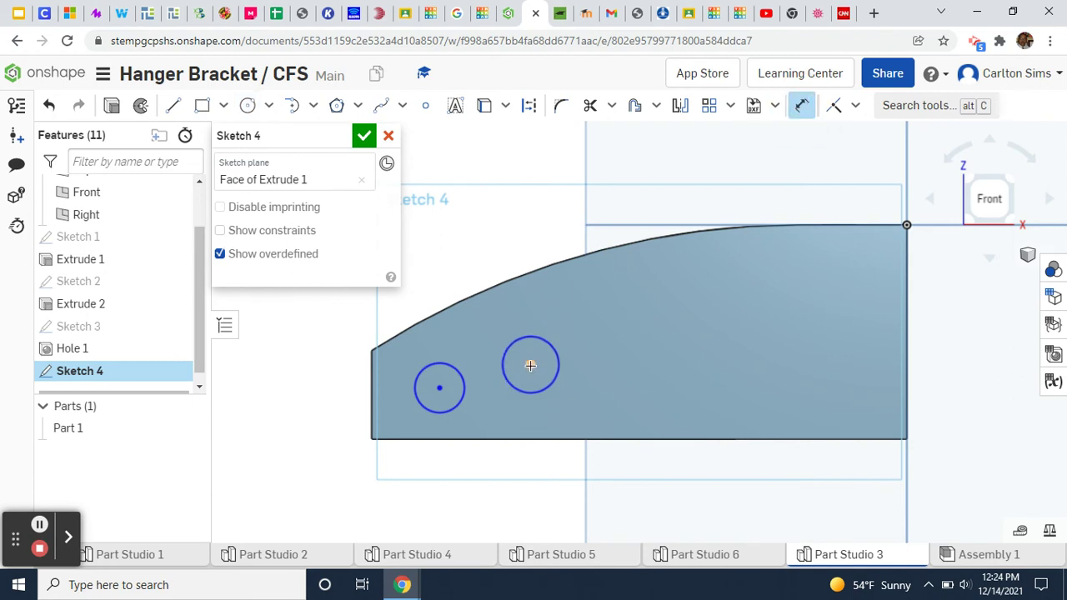
{"action": "left_click", "coordinate": [372, 380]}
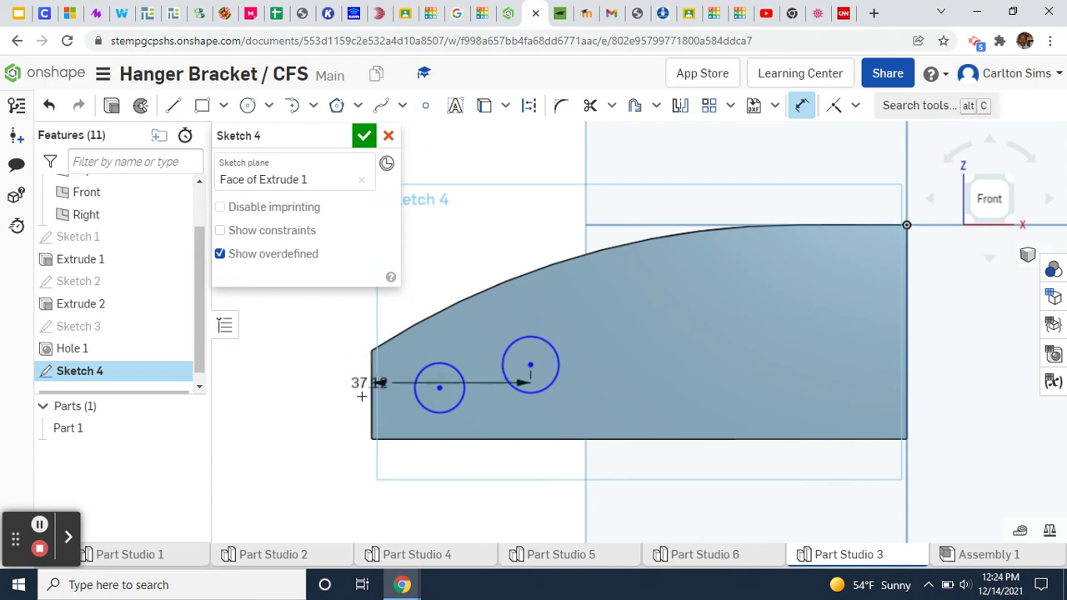
{"action": "left_click", "coordinate": [530, 364]}
{"action": "left_click", "coordinate": [435, 461]}
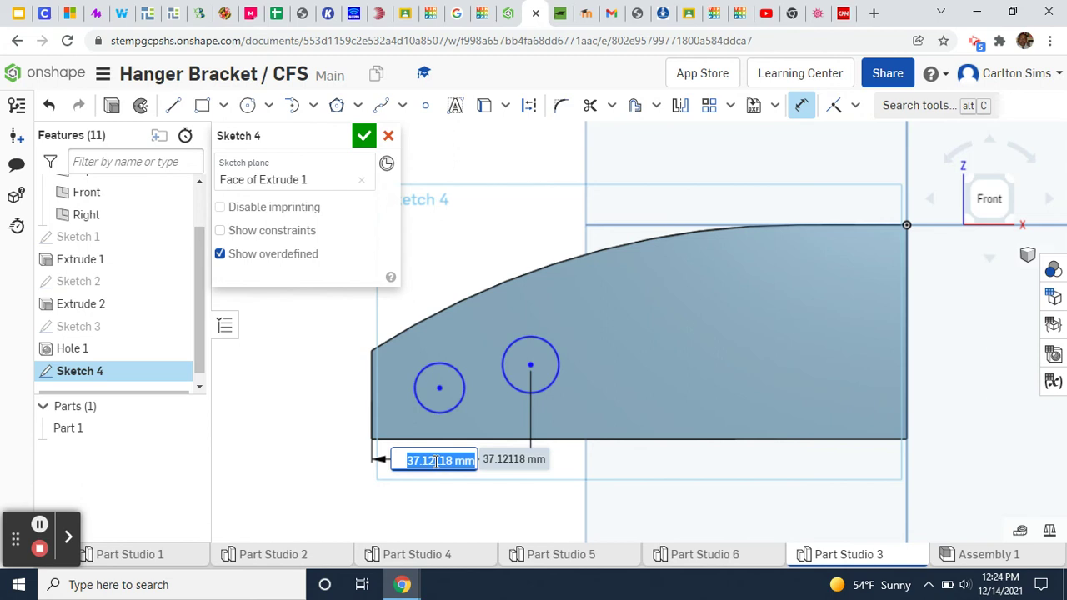
{"action": "type", "text": "50"}
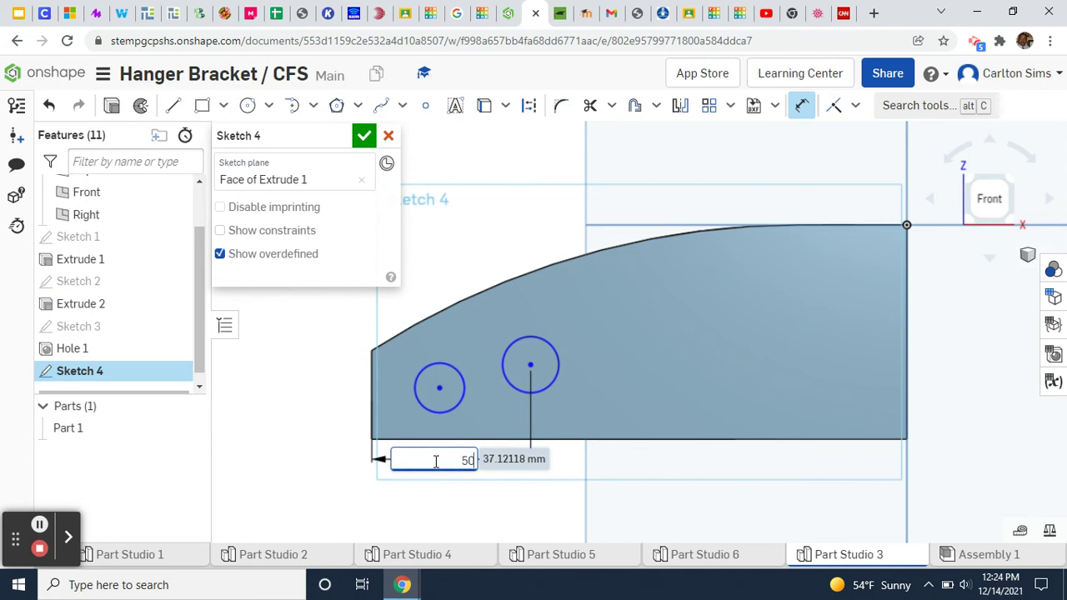
{"action": "key", "text": "Return"}
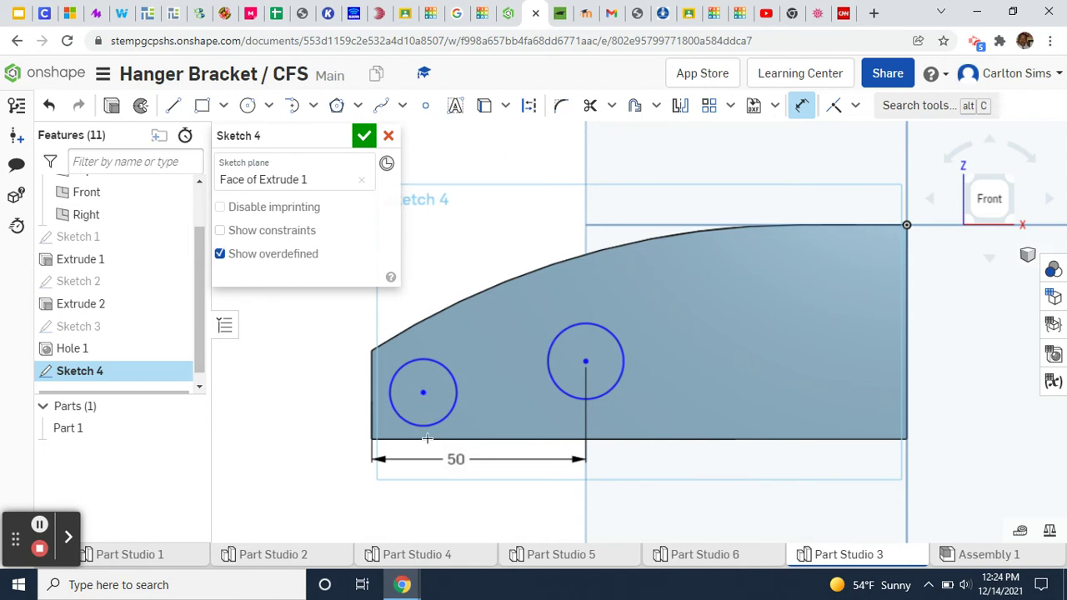
{"action": "left_click_drag", "start_coordinate": [456, 463], "coordinate": [460, 503]}
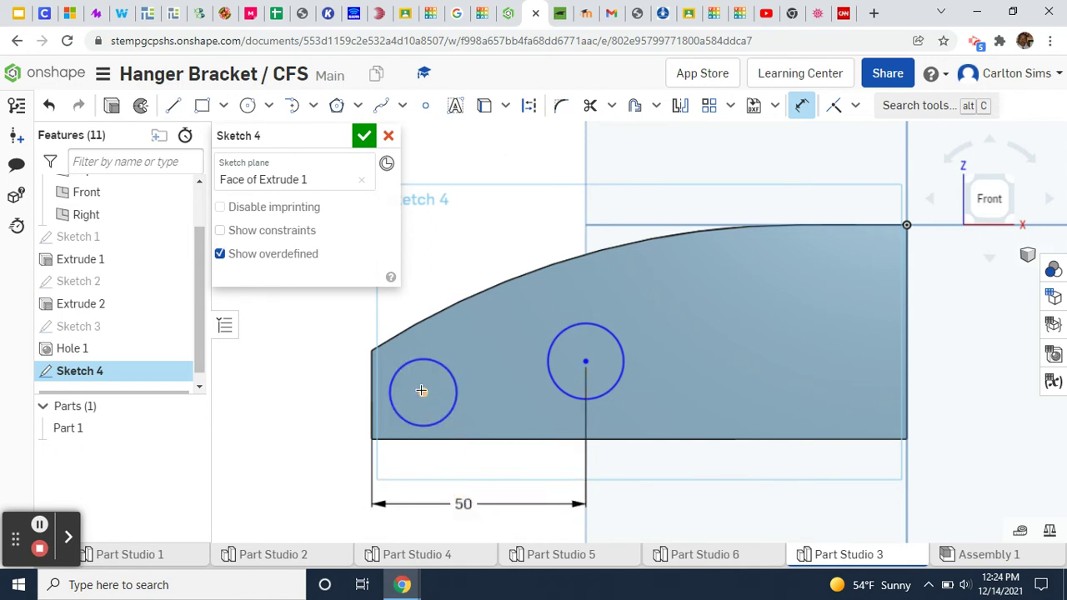
Step: Locate the smaller circle's centre 18 mm from the short end edge and 14 mm above the bottom edge
{"action": "left_click", "coordinate": [370, 395]}
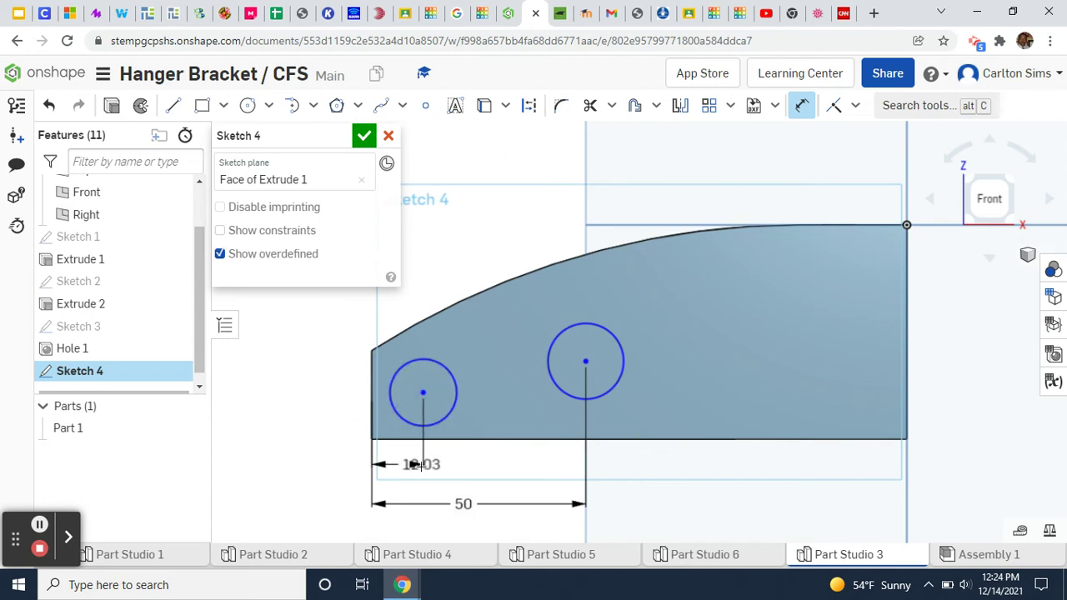
{"action": "left_click", "coordinate": [400, 464]}
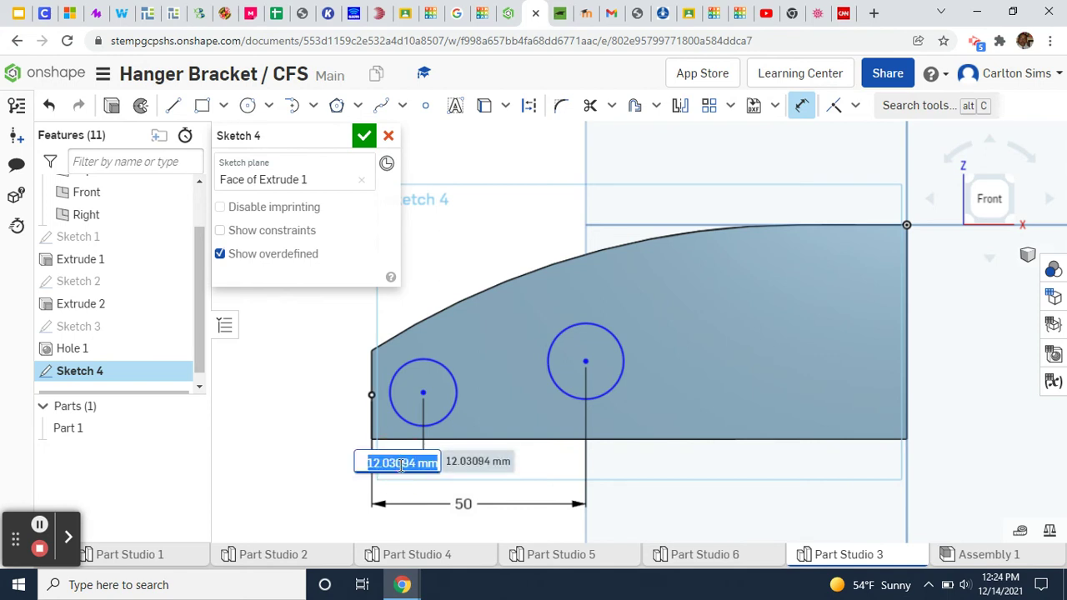
{"action": "type", "text": "18"}
{"action": "key", "text": "Return"}
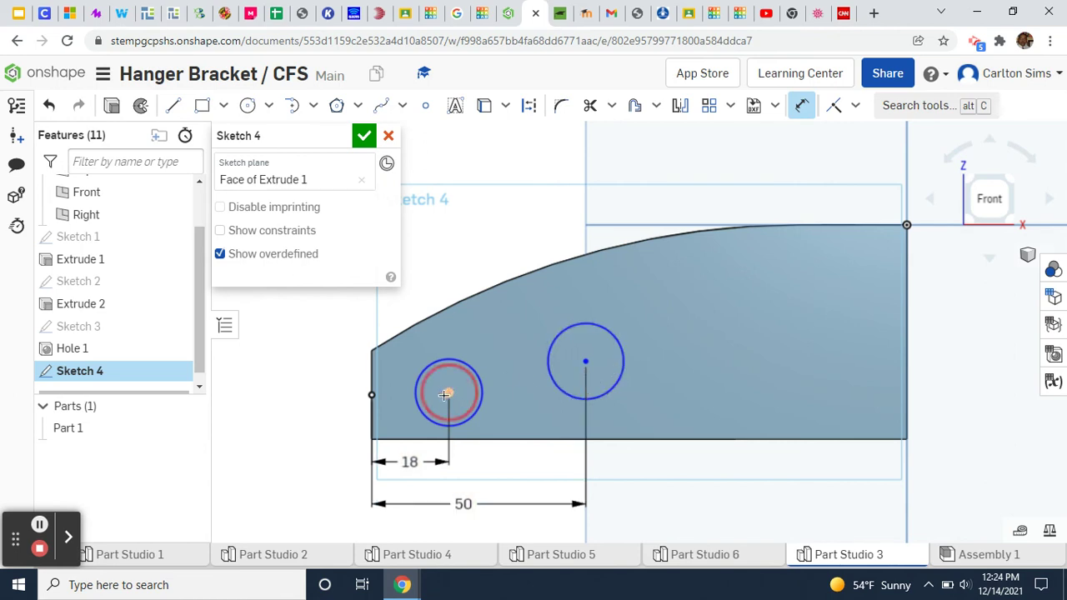
{"action": "left_click", "coordinate": [422, 438]}
{"action": "left_click", "coordinate": [372, 394]}
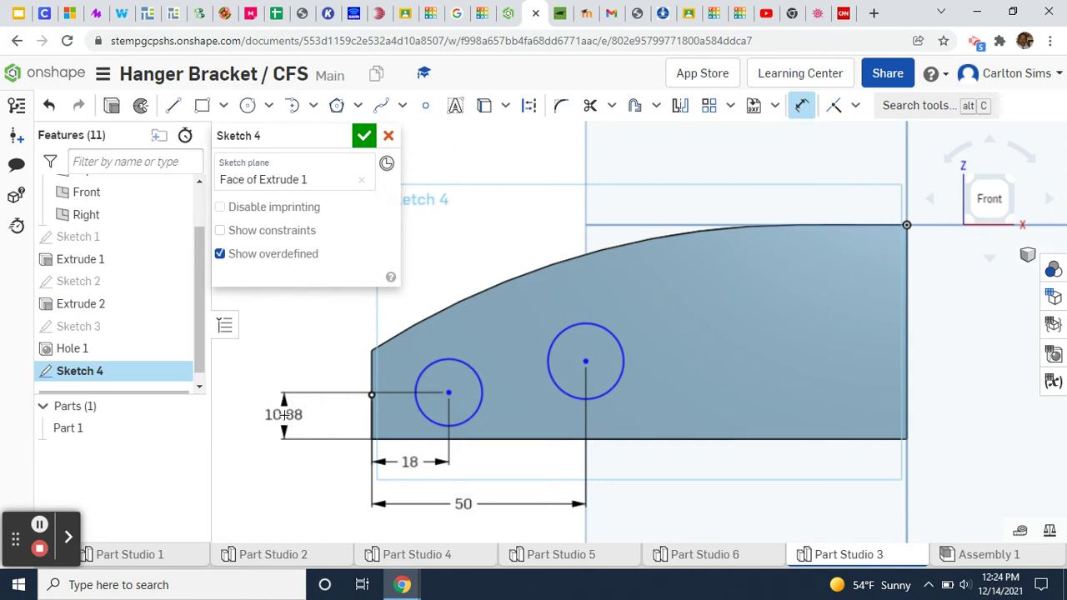
{"action": "left_click", "coordinate": [284, 414]}
{"action": "type", "text": "14"}
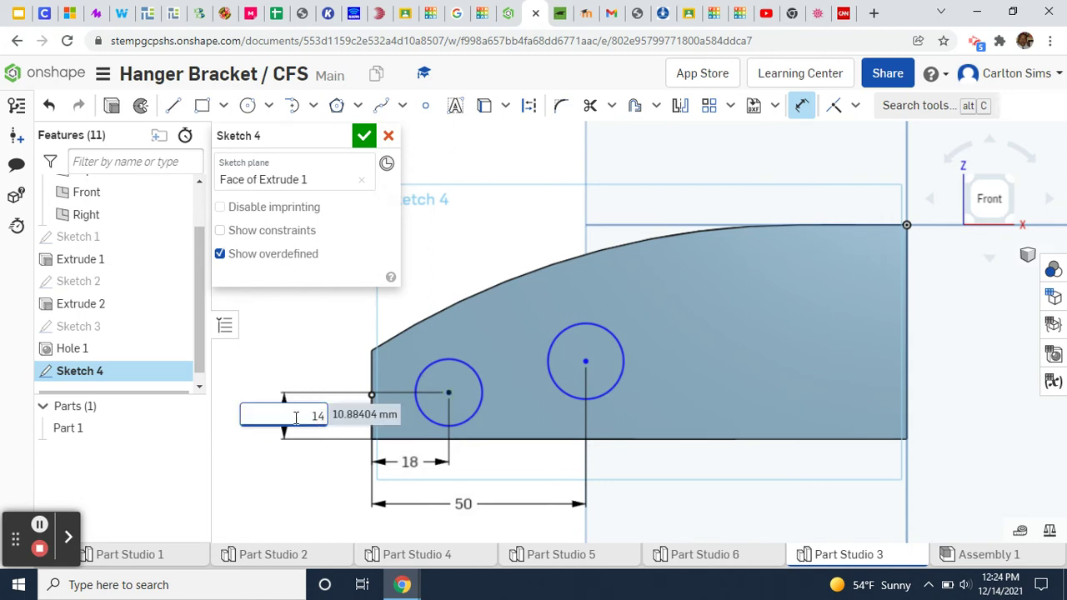
{"action": "key", "text": "Return"}
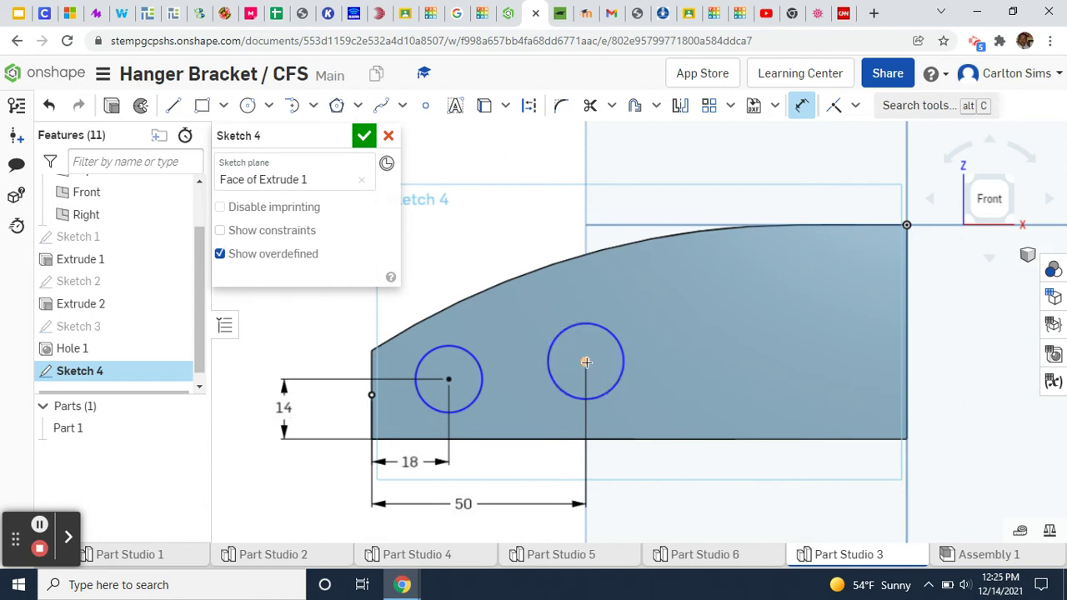
Step: Dimension the larger circle's centre 18 mm above the bracket's bottom edge
{"action": "left_click", "coordinate": [510, 439]}
{"action": "left_click", "coordinate": [585, 361]}
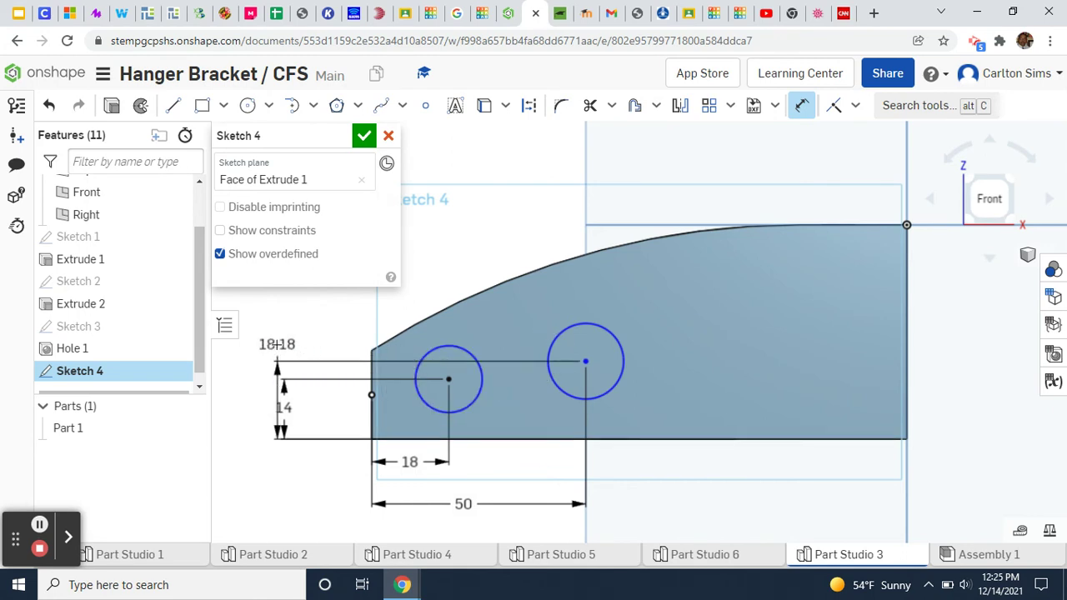
{"action": "left_click", "coordinate": [247, 394]}
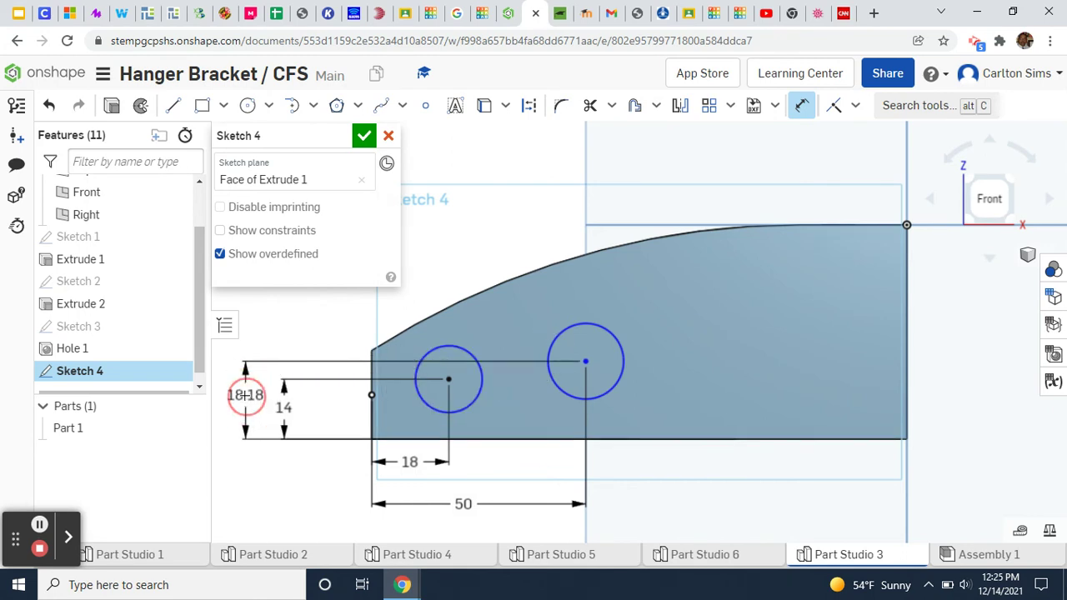
{"action": "type", "text": "18"}
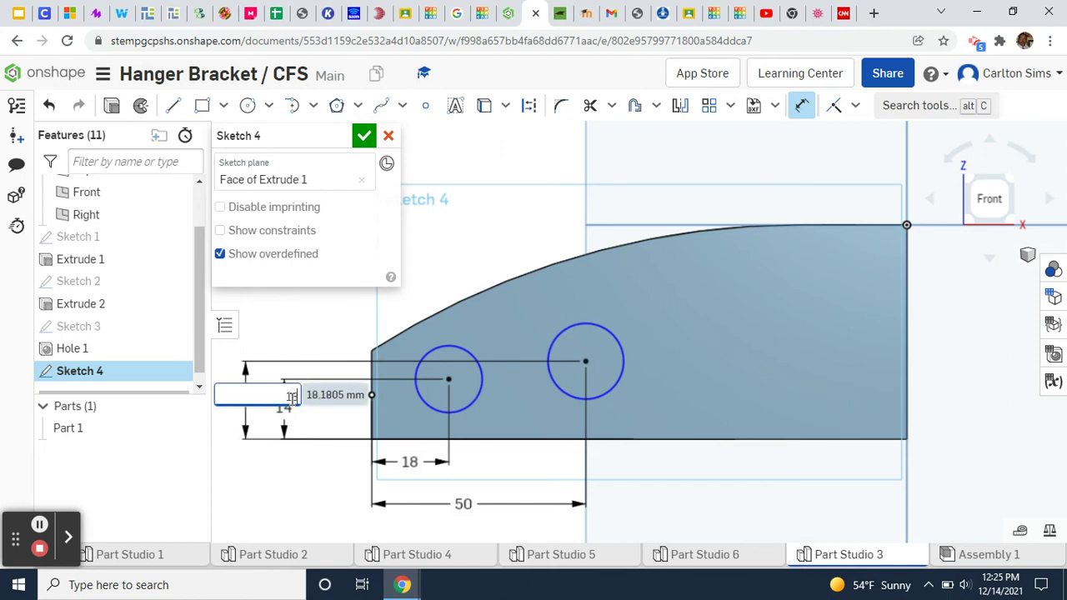
{"action": "key", "text": "Return"}
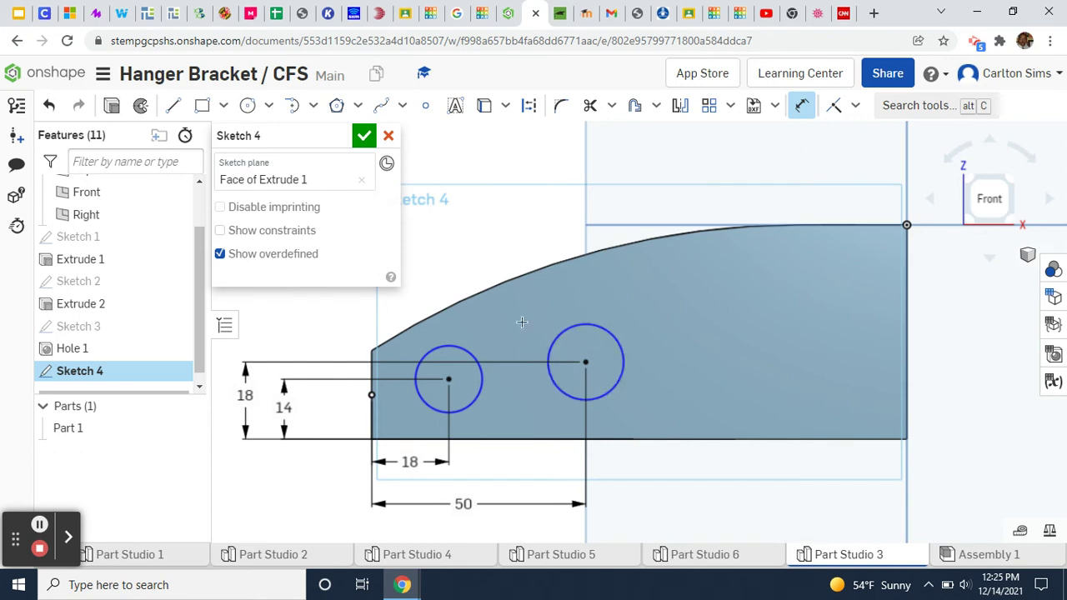
Step: Set the diameter of the circle nearest the short end to 12 mm and the other circle's to 14 mm
{"action": "left_click", "coordinate": [463, 348]}
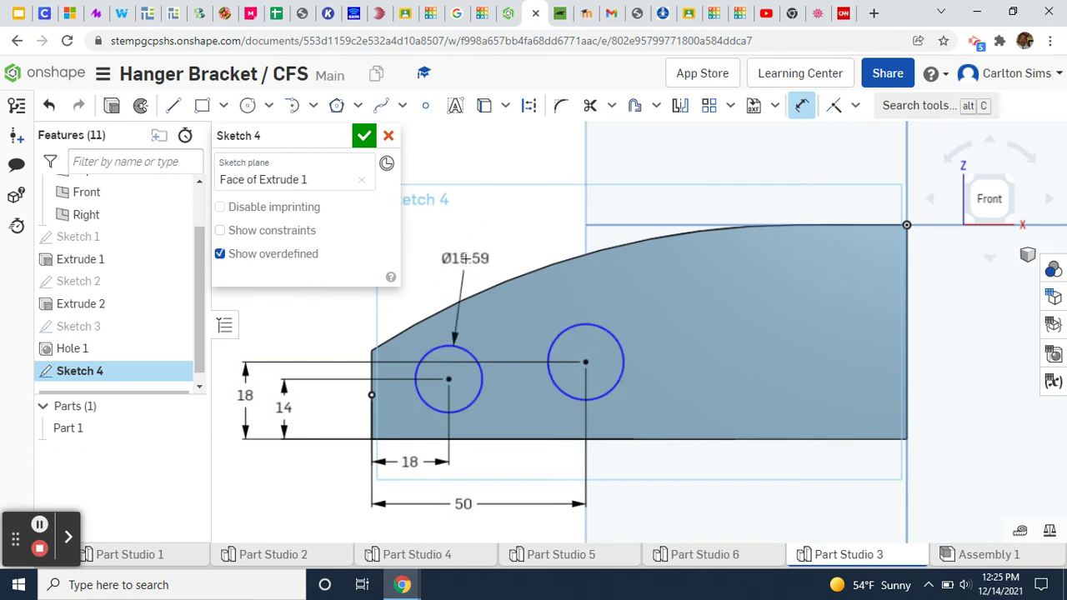
{"action": "left_click", "coordinate": [464, 258]}
{"action": "type", "text": "12"}
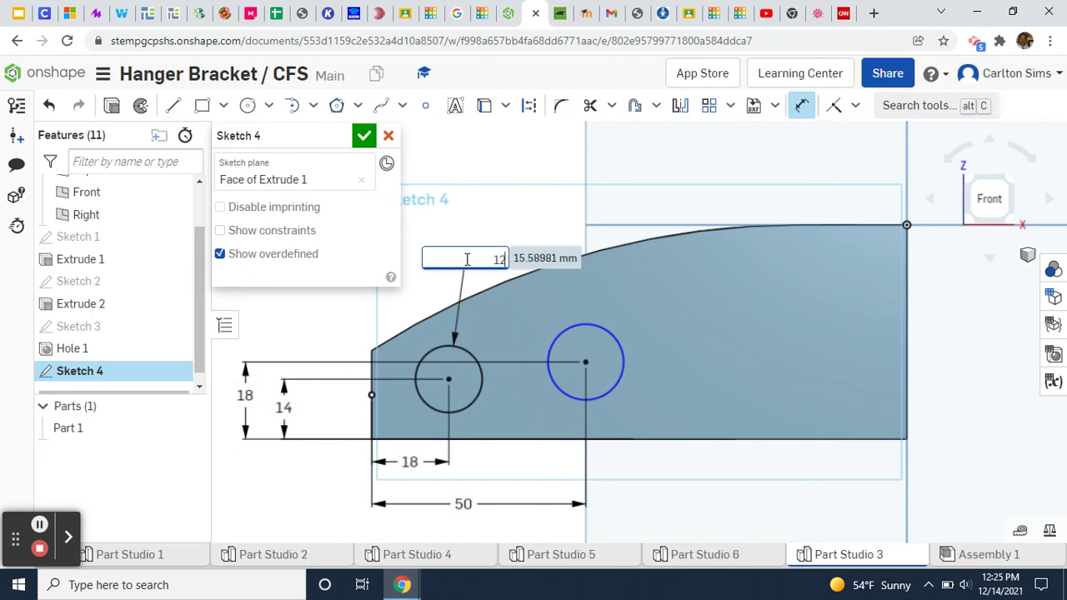
{"action": "key", "text": "Return"}
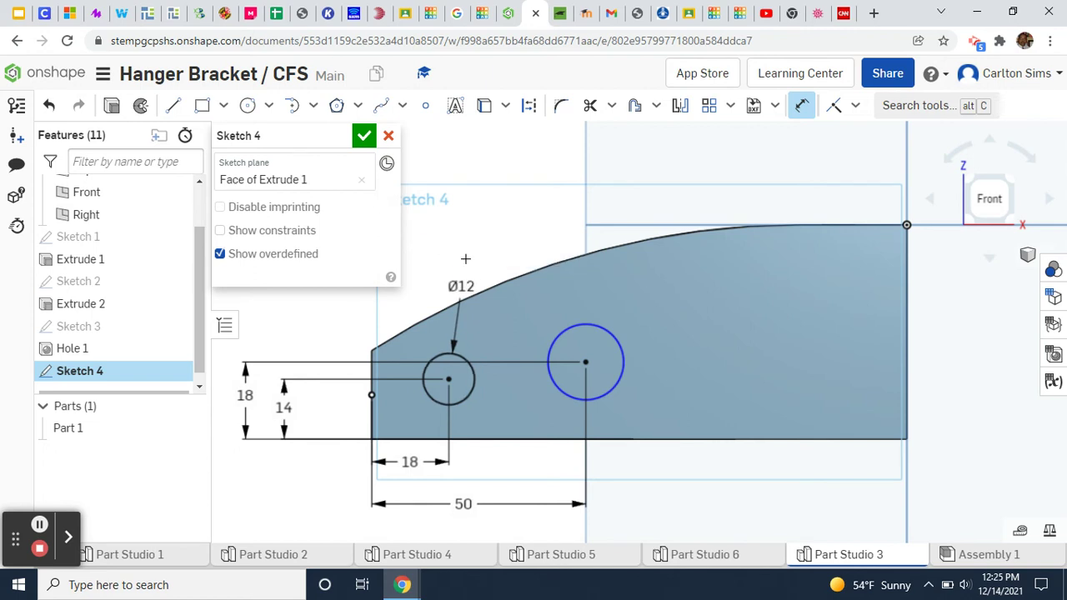
{"action": "left_click", "coordinate": [572, 326]}
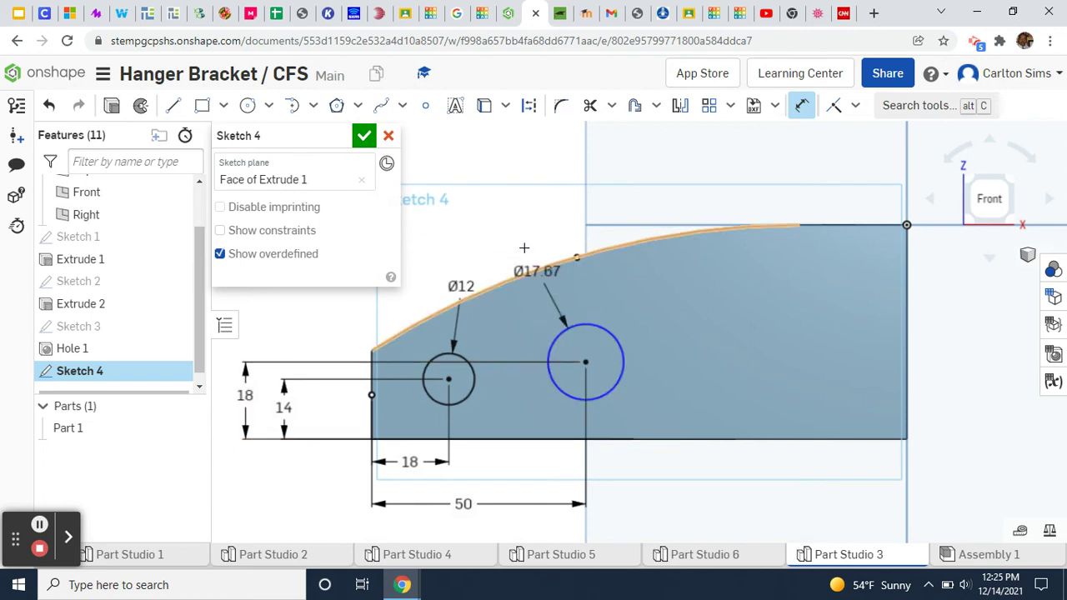
{"action": "left_click", "coordinate": [535, 222]}
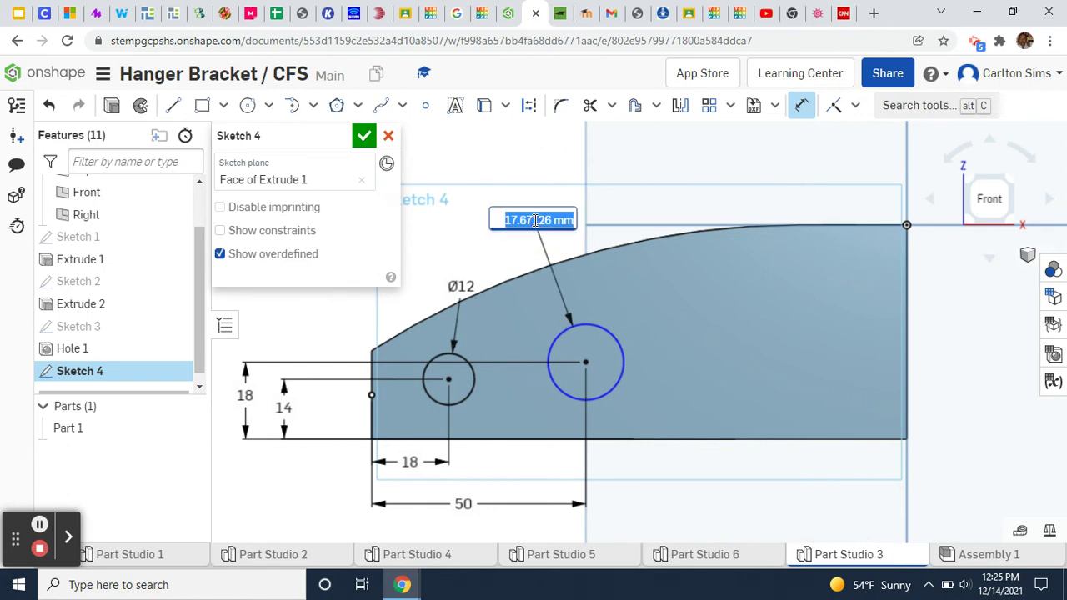
{"action": "type", "text": "14"}
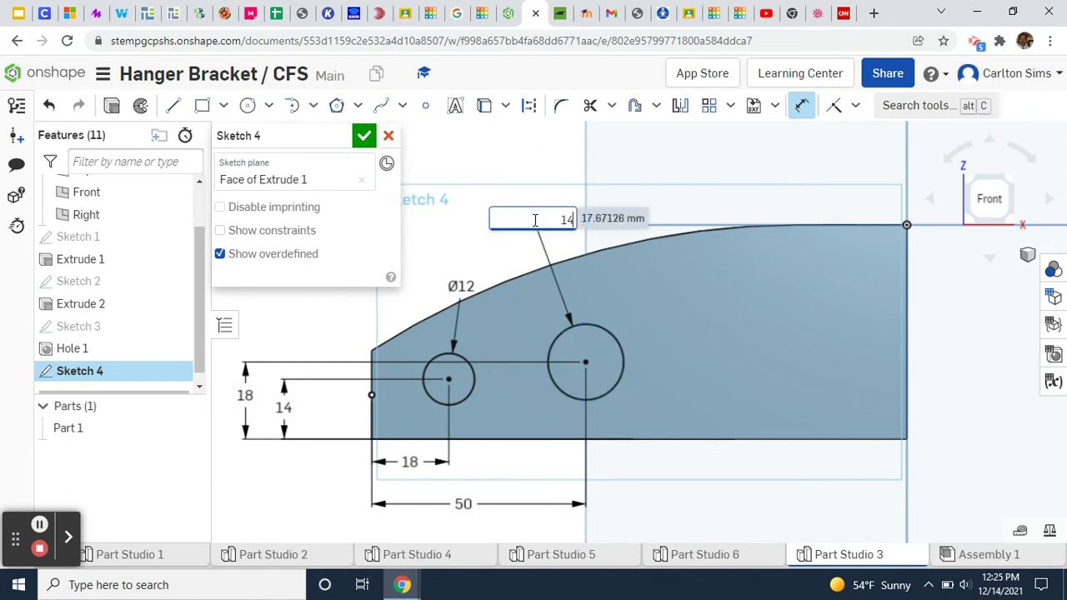
{"action": "key", "text": "Return"}
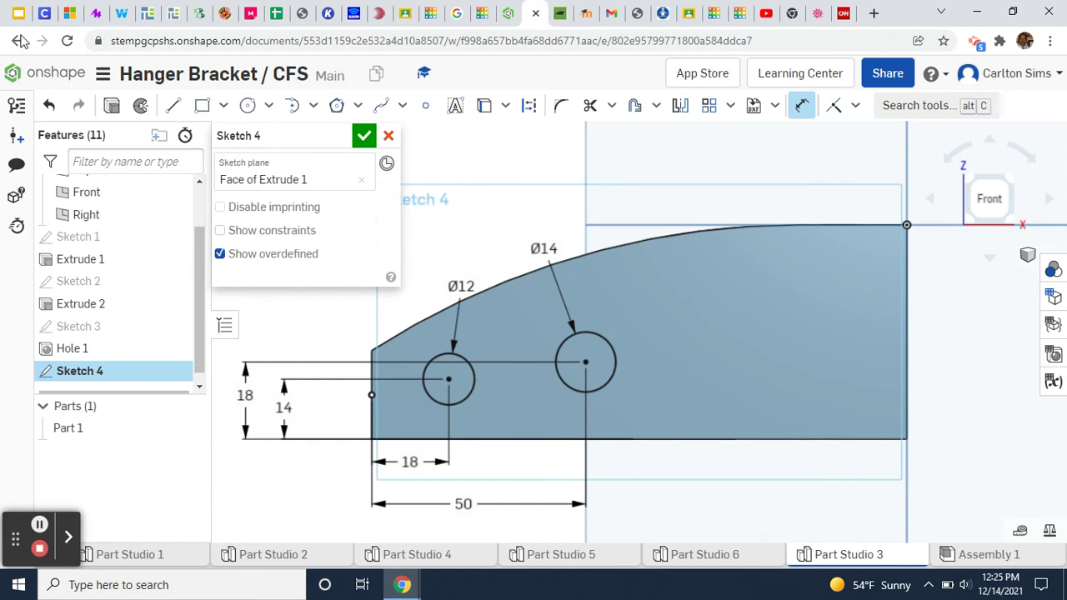
Step: Cut both sketched circles through the whole bracket with a Through all Remove extrude
{"action": "left_click", "coordinate": [110, 106]}
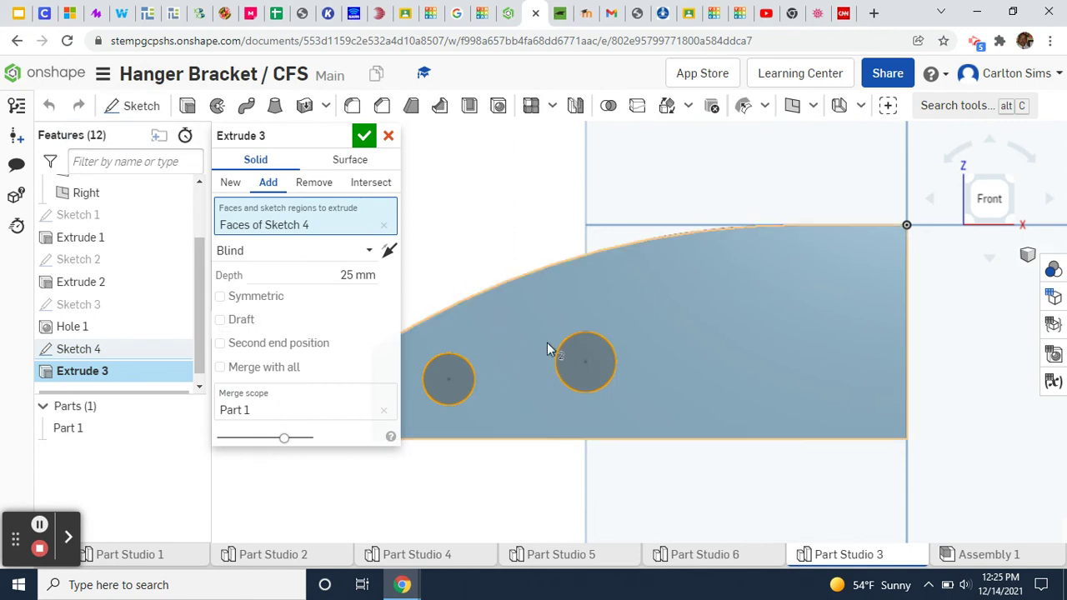
{"action": "left_click", "coordinate": [1027, 253]}
{"action": "left_click", "coordinate": [959, 234]}
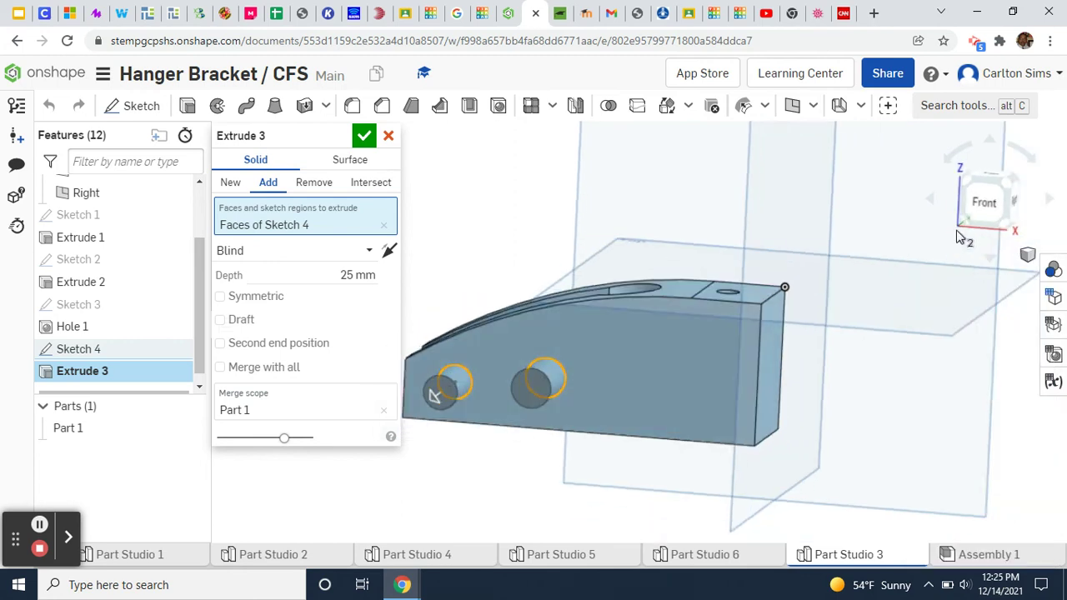
{"action": "left_click", "coordinate": [314, 182]}
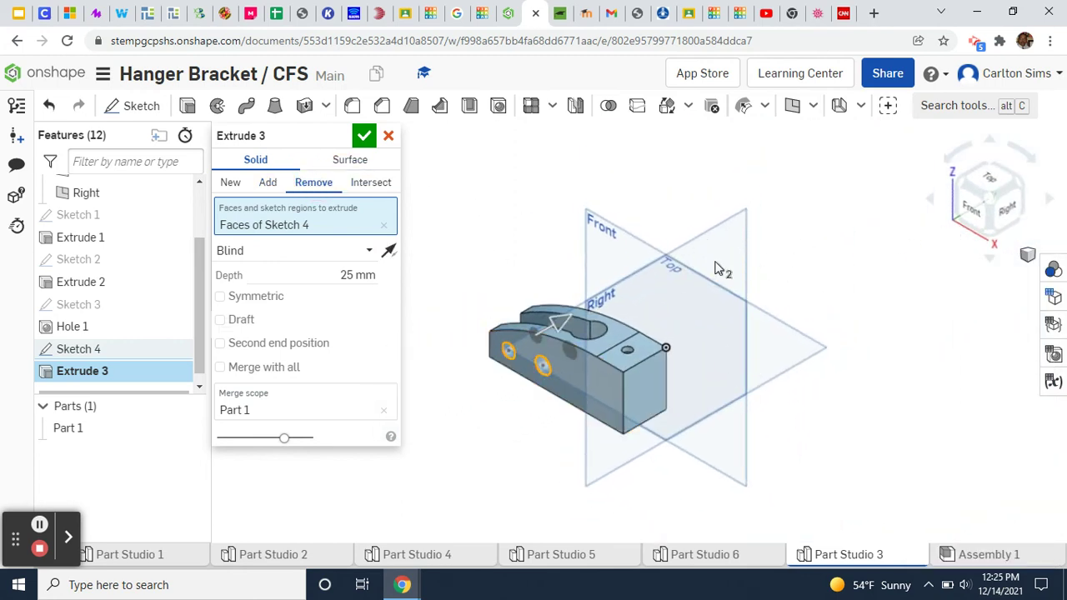
{"action": "left_click", "coordinate": [364, 250]}
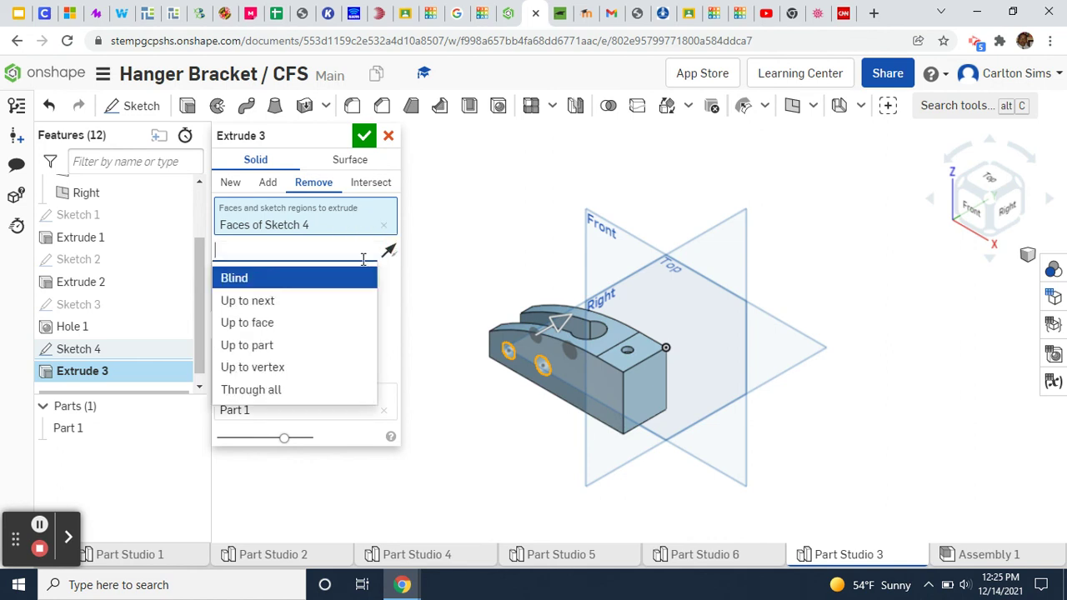
{"action": "left_click", "coordinate": [267, 390]}
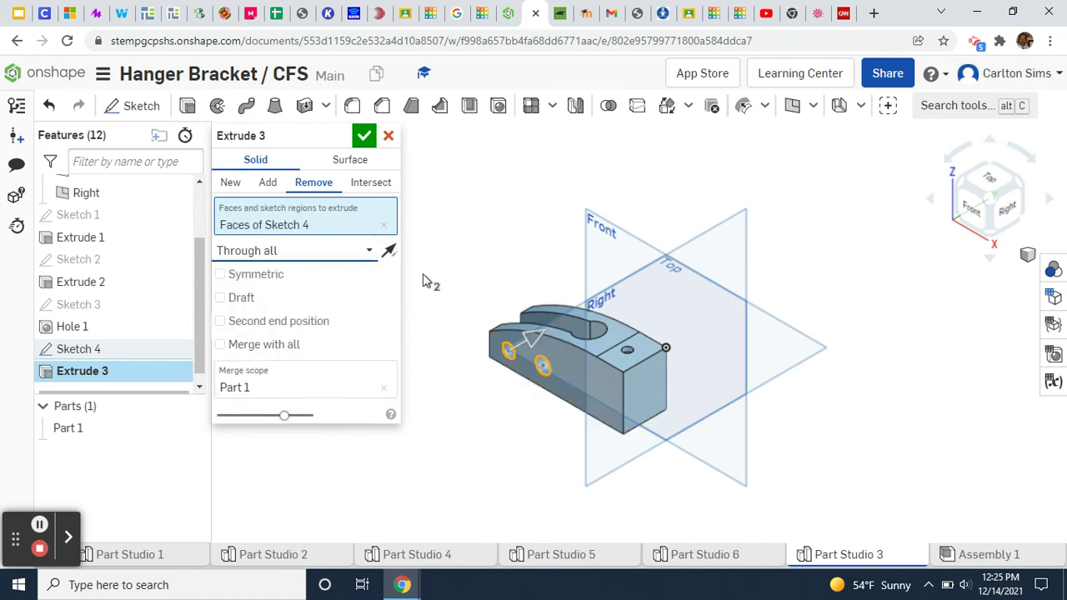
{"action": "left_click", "coordinate": [364, 136]}
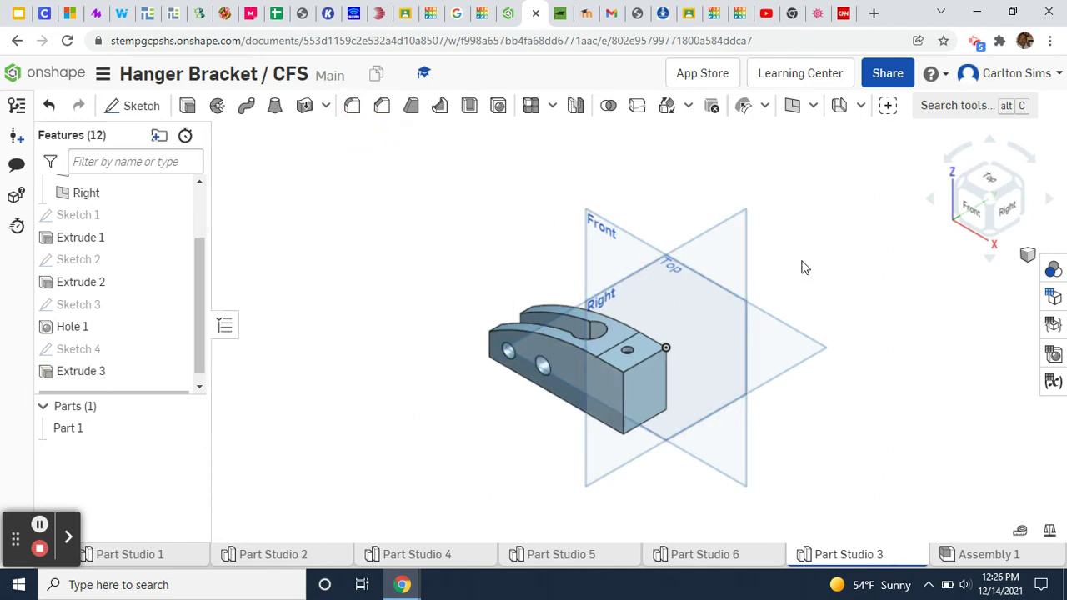
Step: Fillet the upper and lower end edges of both bracket arms with a 7.5 mm radius
{"action": "right_click_drag", "start_coordinate": [803, 267], "coordinate": [861, 301]}
{"action": "scroll", "coordinate": [593, 376], "scroll_direction": "up", "scroll_amount": 2}
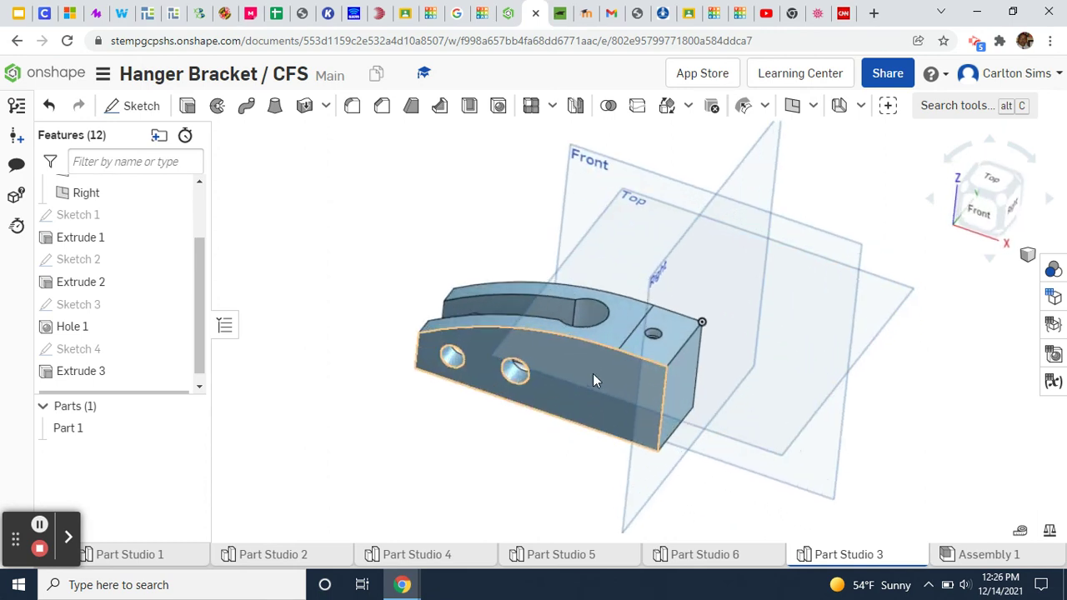
{"action": "scroll", "coordinate": [596, 372], "scroll_direction": "up", "scroll_amount": 3}
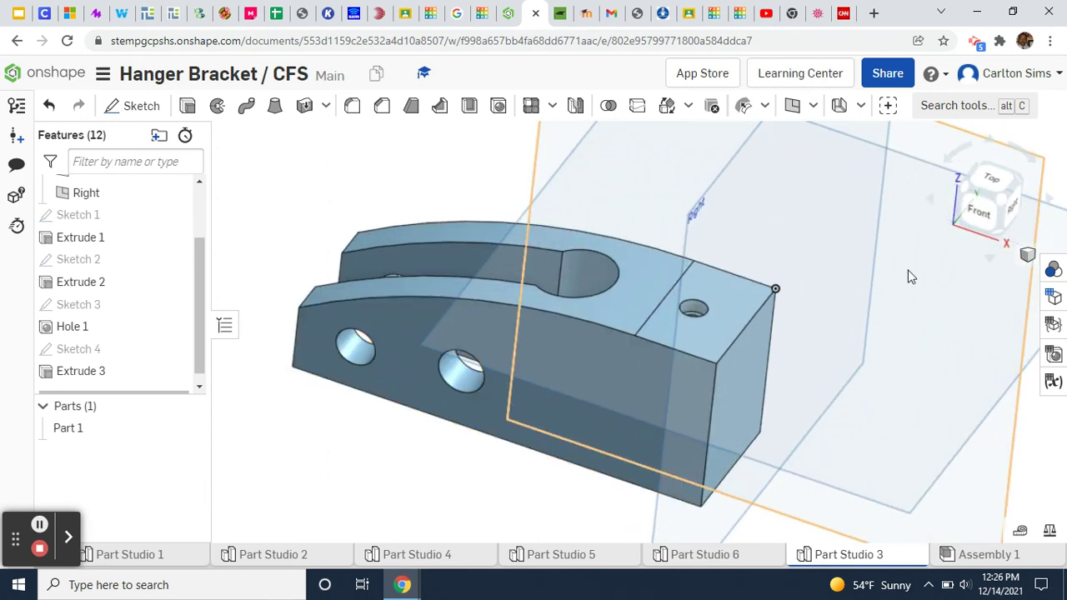
{"action": "right_click_drag", "start_coordinate": [900, 283], "coordinate": [948, 265]}
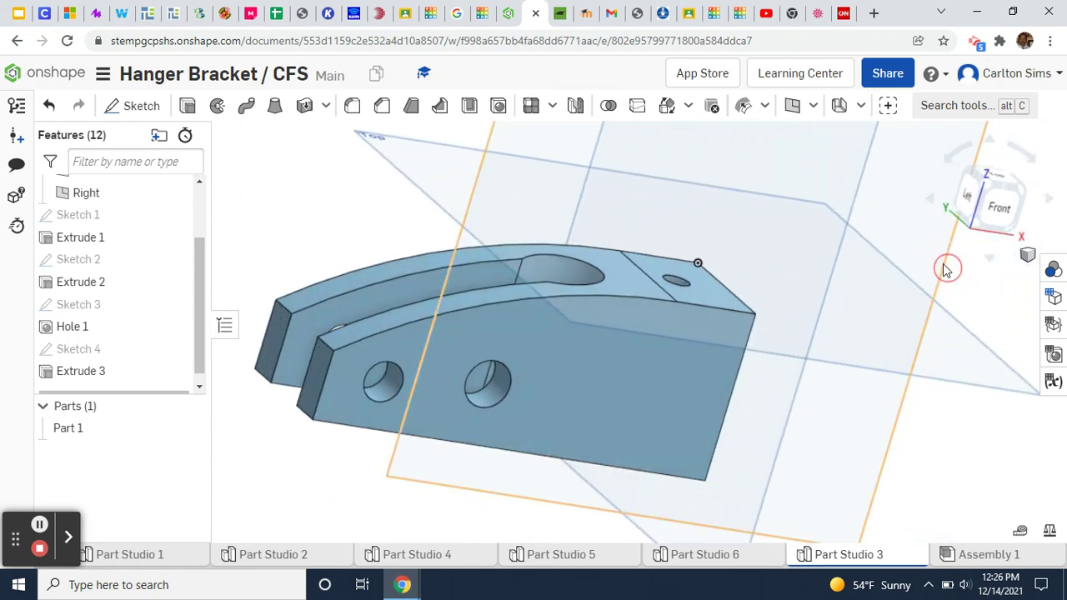
{"action": "left_click", "coordinate": [351, 106]}
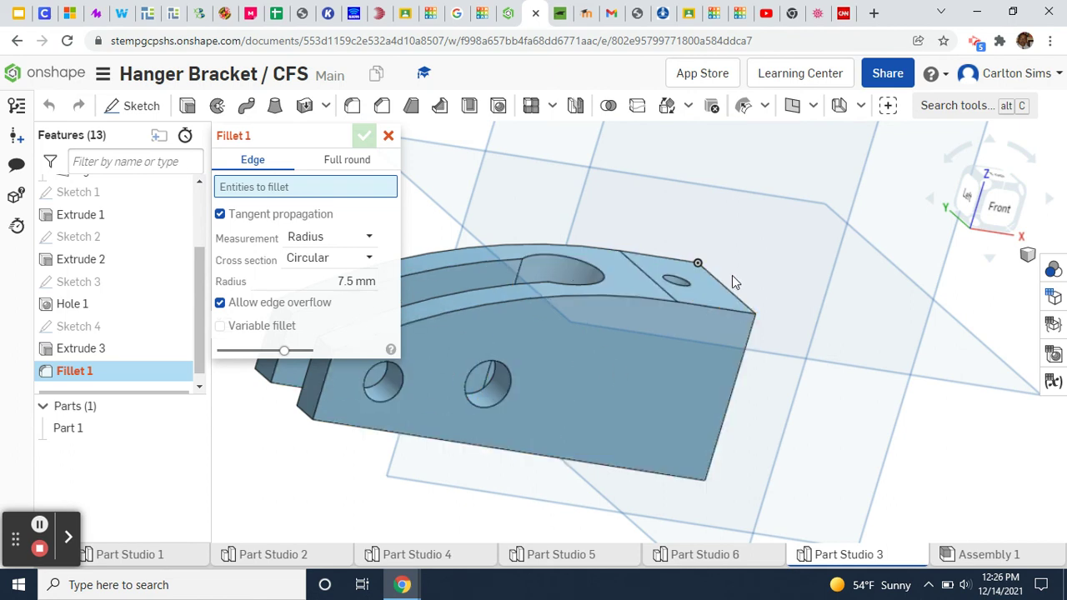
{"action": "right_click_drag", "start_coordinate": [731, 283], "coordinate": [881, 281]}
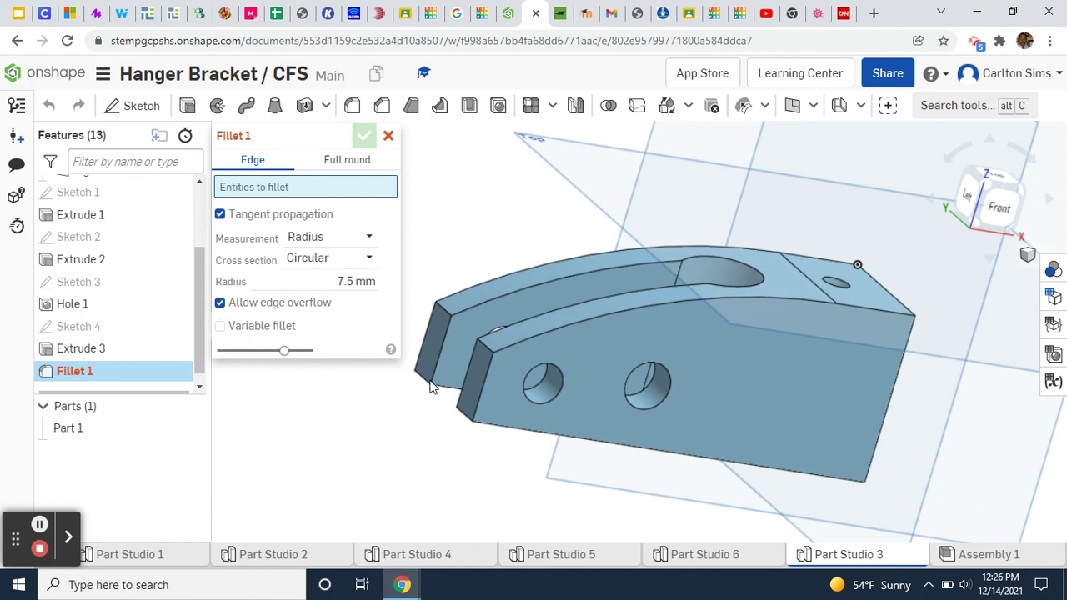
{"action": "left_click", "coordinate": [500, 336]}
{"action": "left_click", "coordinate": [482, 344]}
{"action": "left_click", "coordinate": [466, 421]}
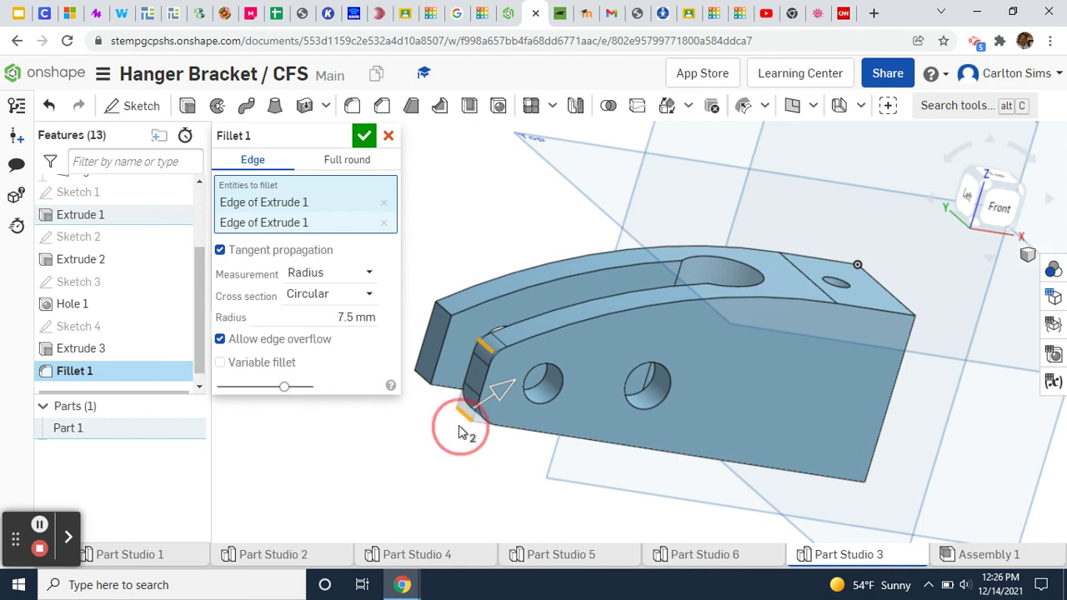
{"action": "right_click_drag", "start_coordinate": [459, 425], "coordinate": [469, 410]}
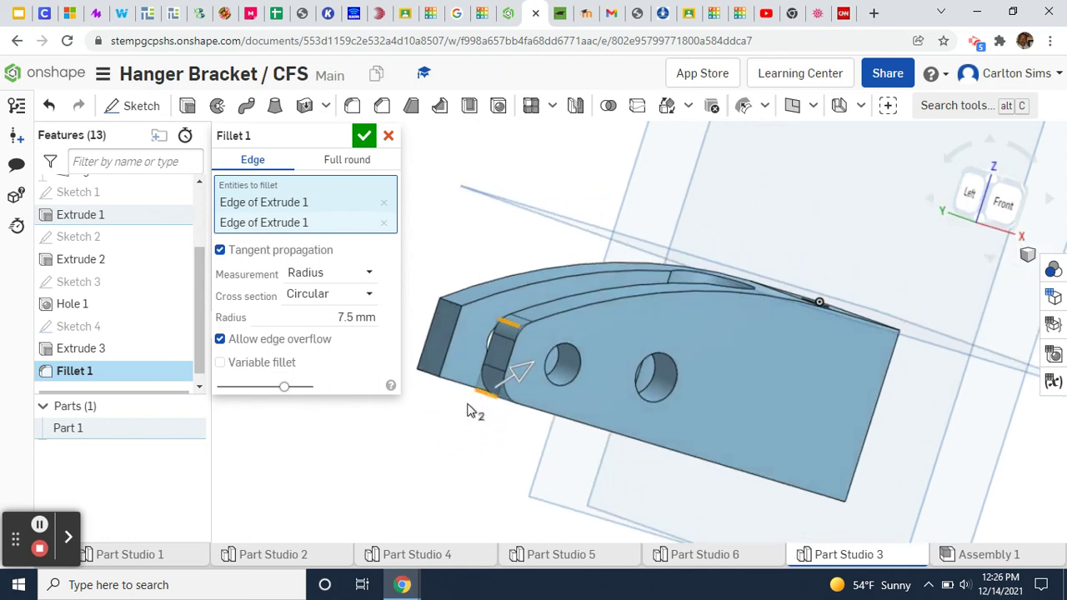
{"action": "left_click", "coordinate": [428, 377]}
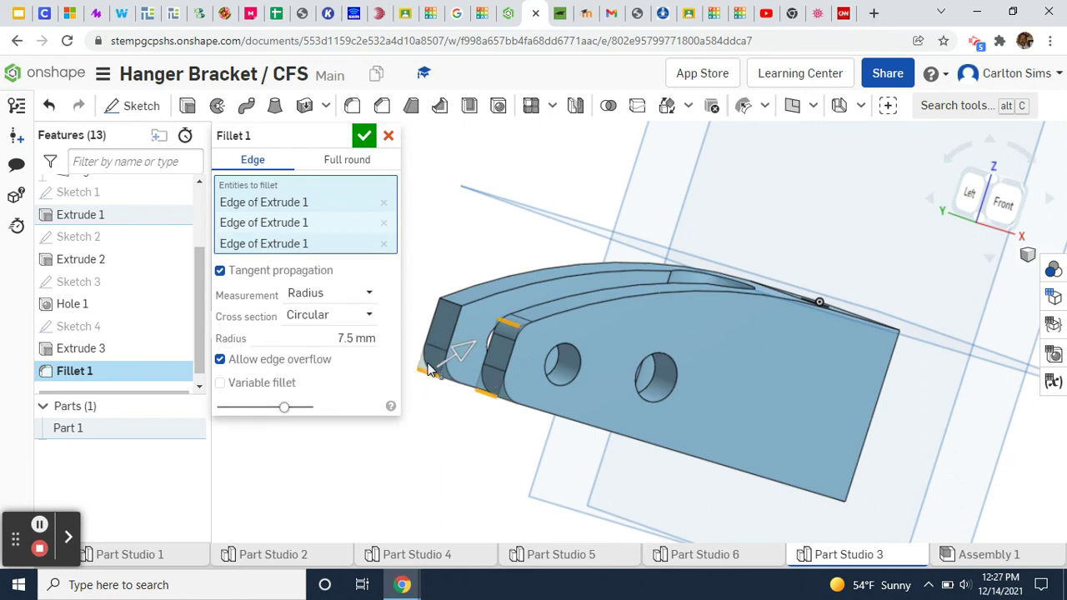
{"action": "left_click", "coordinate": [451, 306]}
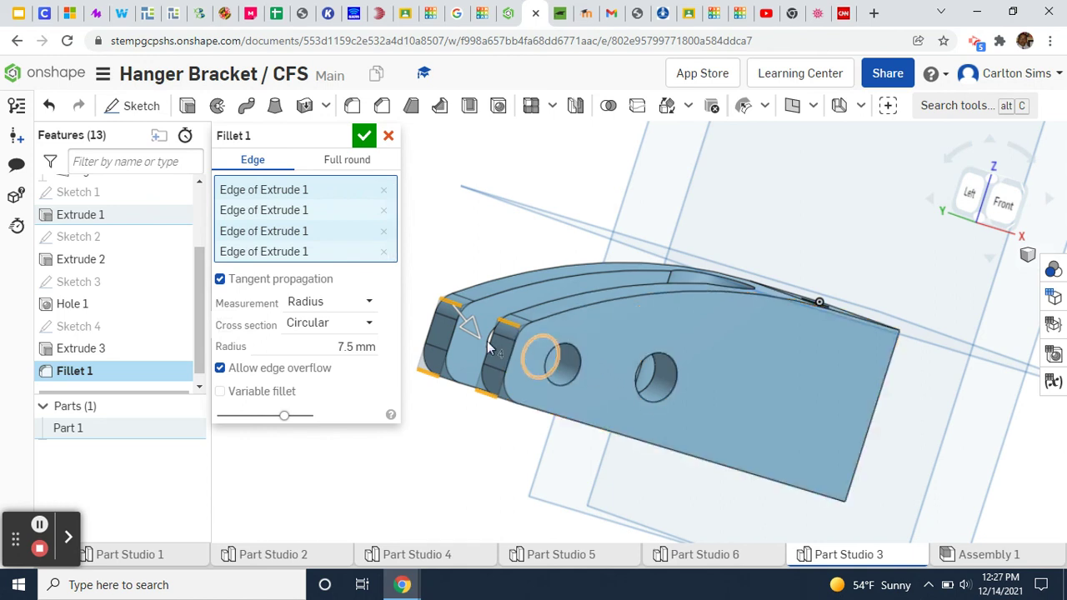
{"action": "left_click", "coordinate": [363, 139]}
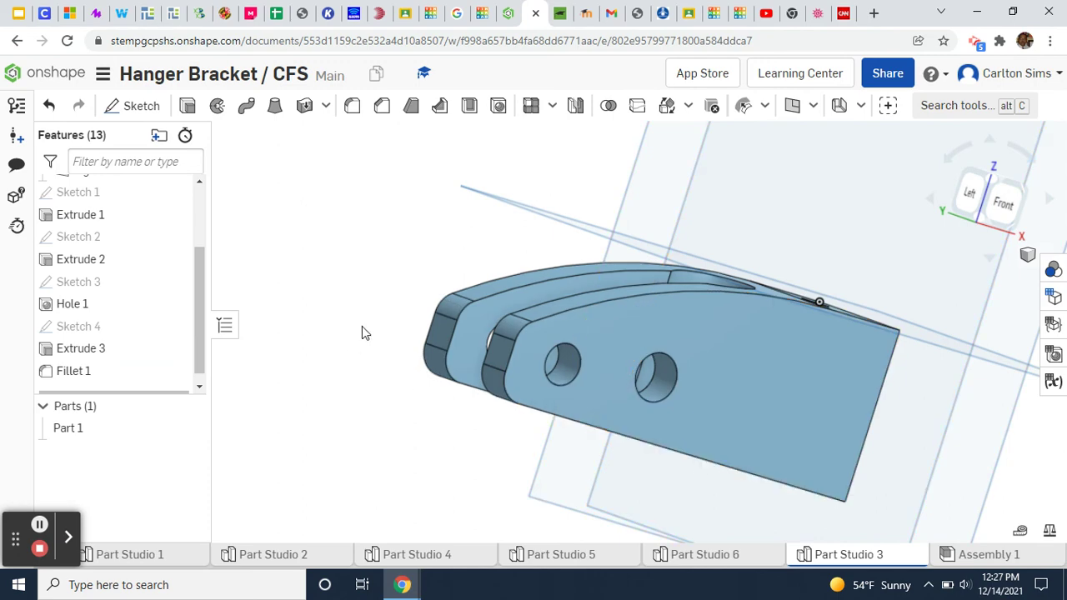
Step: Mirror the bracket part about its flat end face opposite the arms, adding the copy to the existing part
{"action": "right_click_drag", "start_coordinate": [361, 327], "coordinate": [293, 380]}
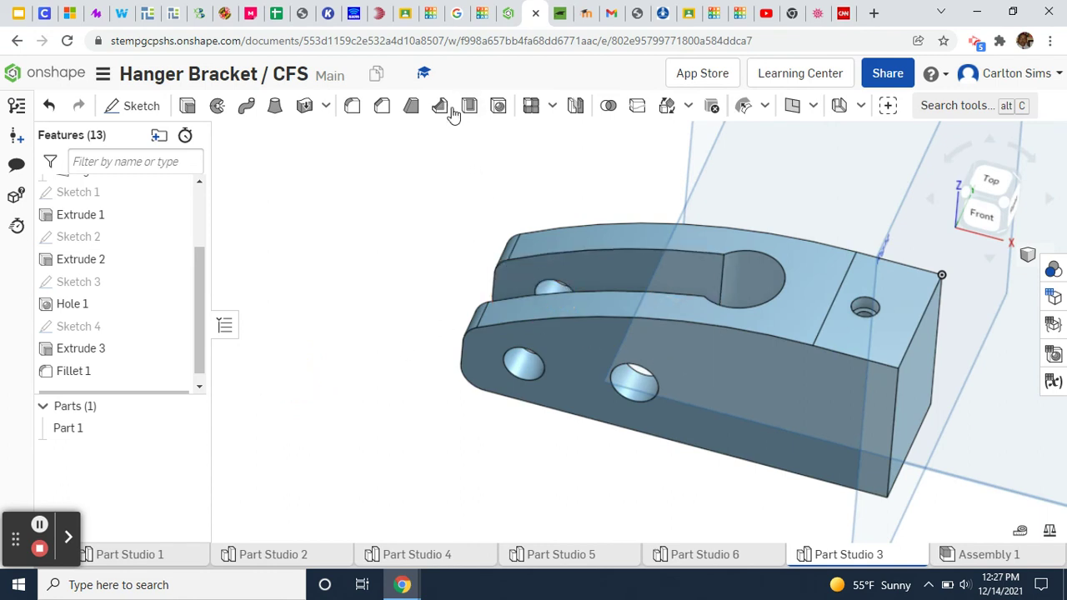
{"action": "left_click", "coordinate": [576, 107]}
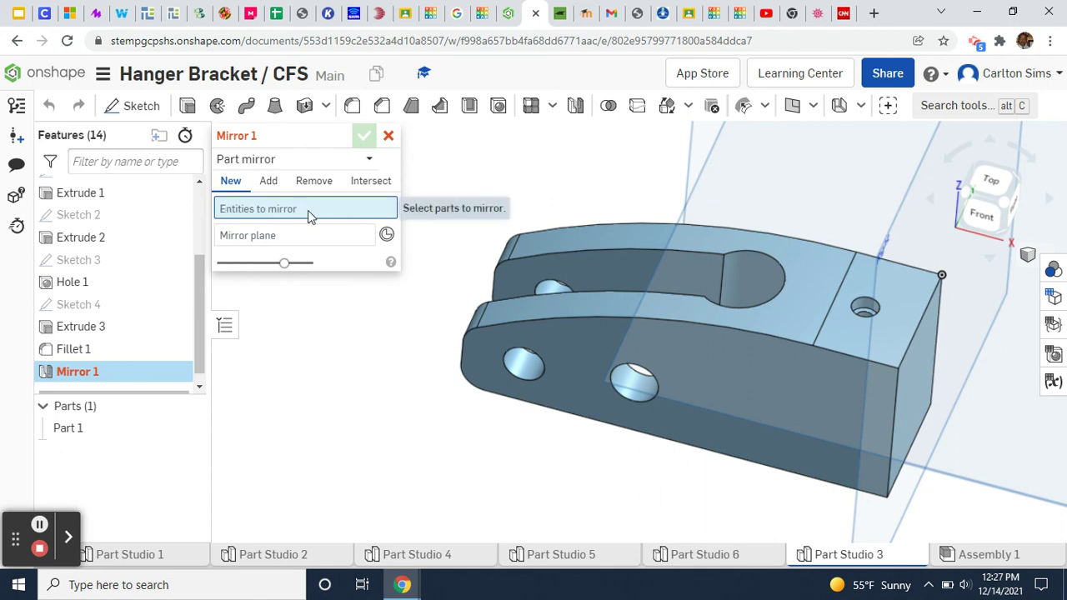
{"action": "left_click", "coordinate": [71, 430]}
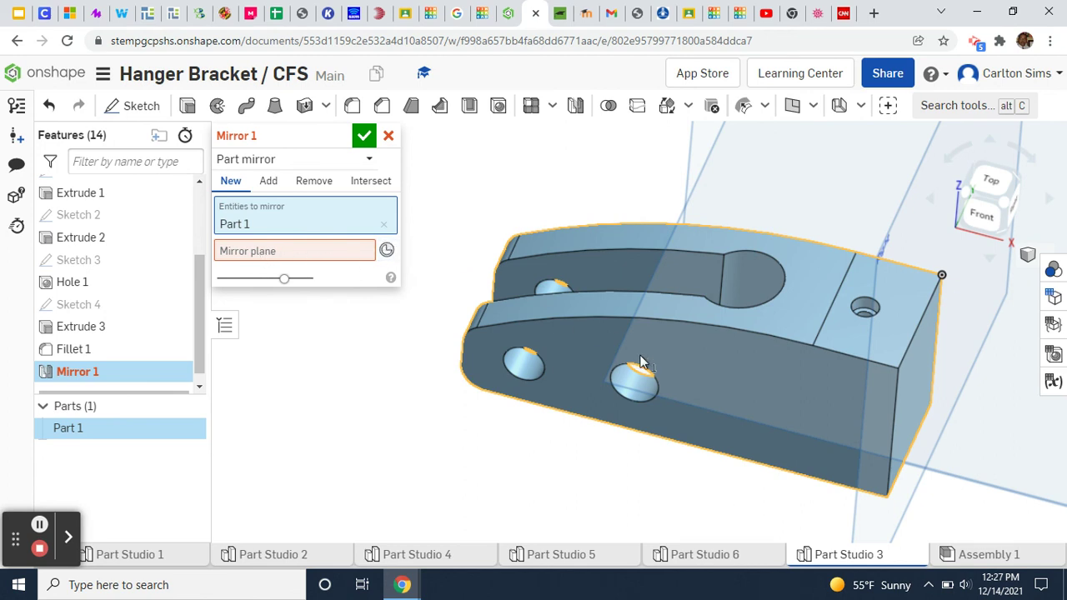
{"action": "left_click", "coordinate": [304, 252]}
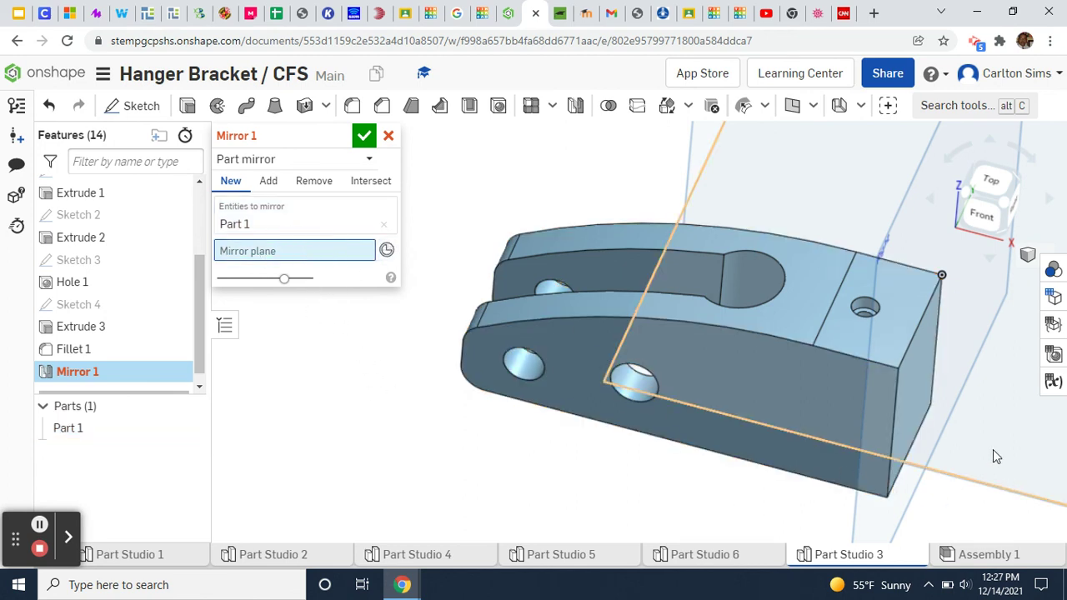
{"action": "right_click_drag", "start_coordinate": [993, 450], "coordinate": [980, 448]}
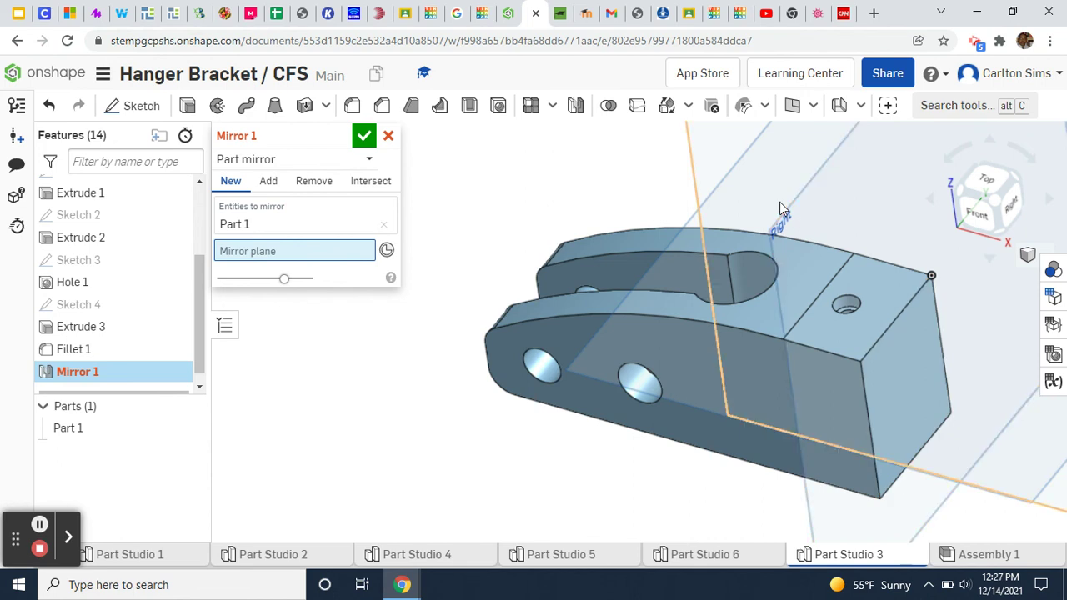
{"action": "left_click", "coordinate": [911, 384]}
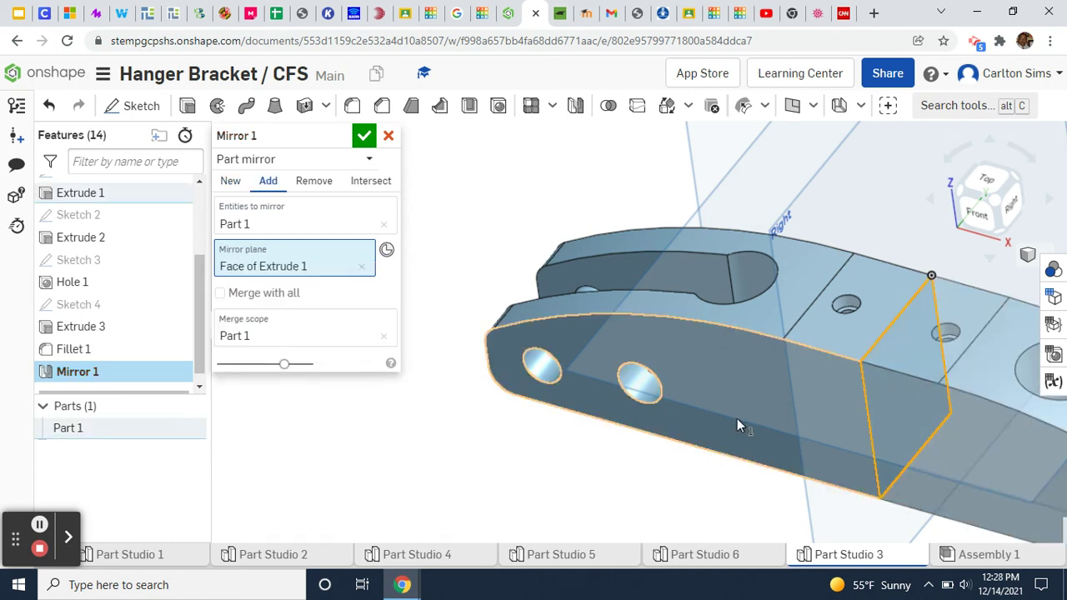
{"action": "scroll", "coordinate": [732, 411], "scroll_direction": "down", "scroll_amount": 5}
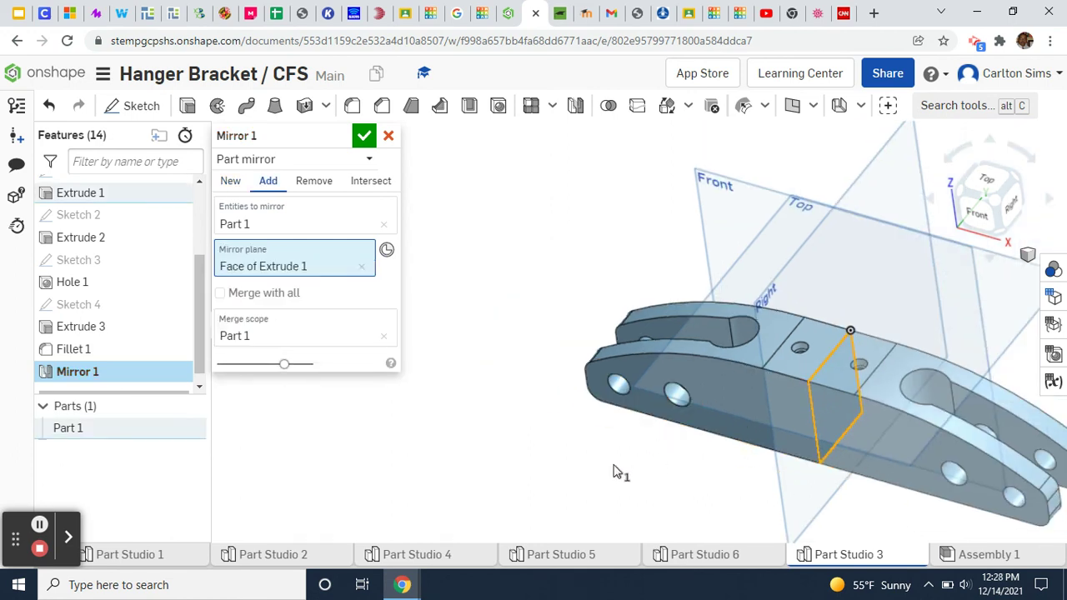
{"action": "middle_click_drag", "start_coordinate": [614, 469], "coordinate": [503, 426]}
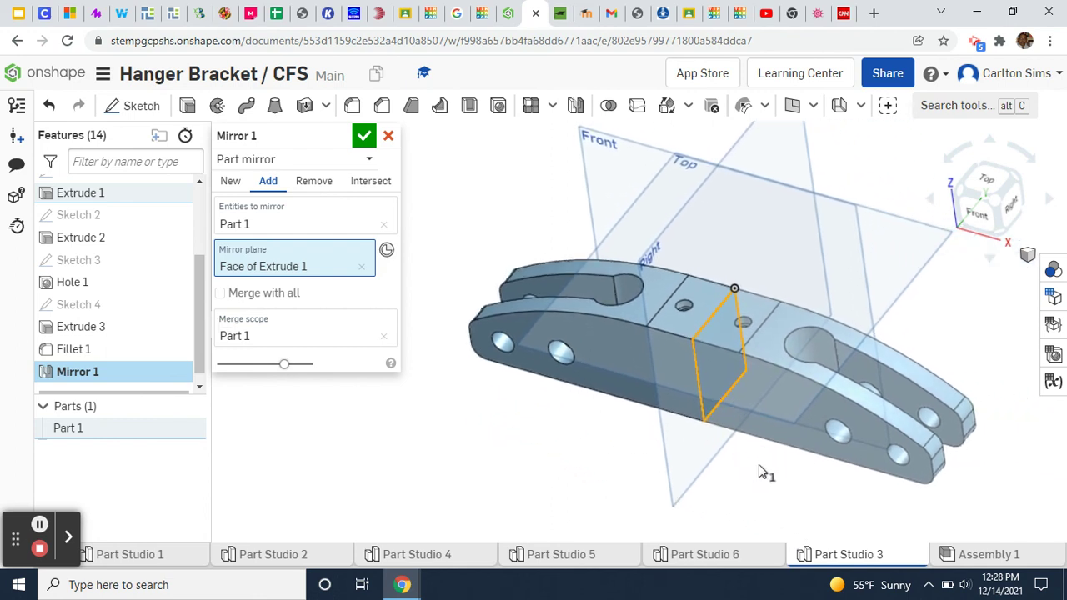
{"action": "left_click", "coordinate": [363, 137]}
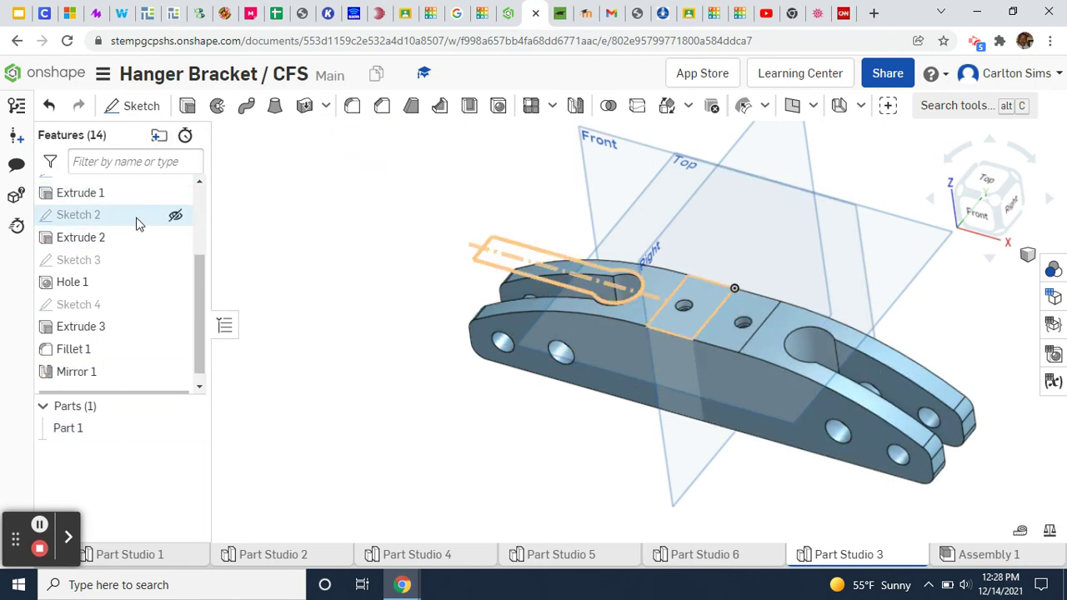
Step: Hide the Top, Front and Right default planes
{"action": "scroll", "coordinate": [144, 250], "scroll_direction": "up", "scroll_amount": 3}
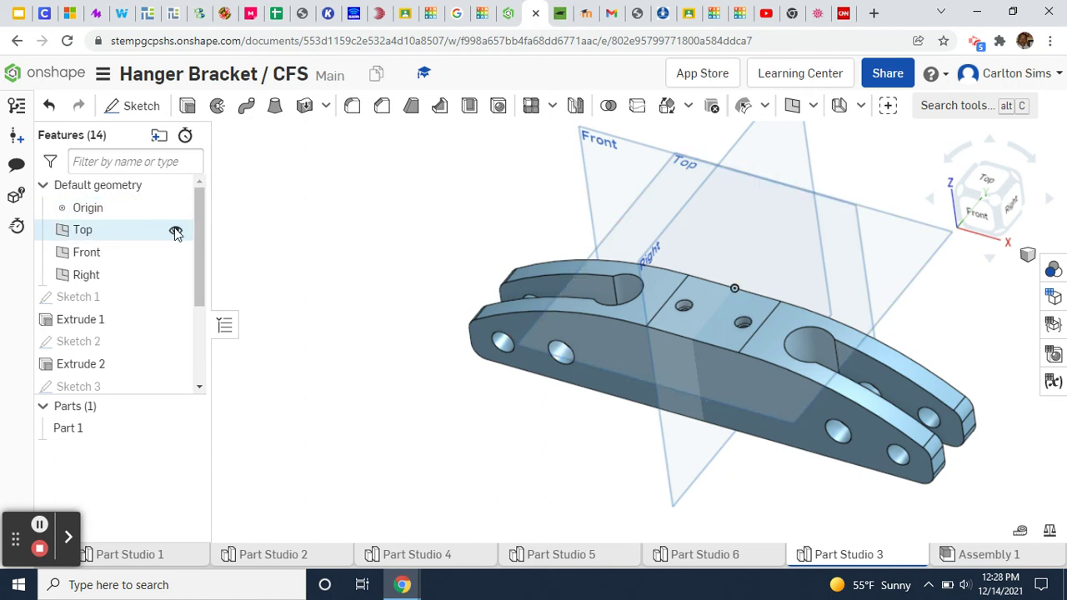
{"action": "left_click", "coordinate": [175, 232]}
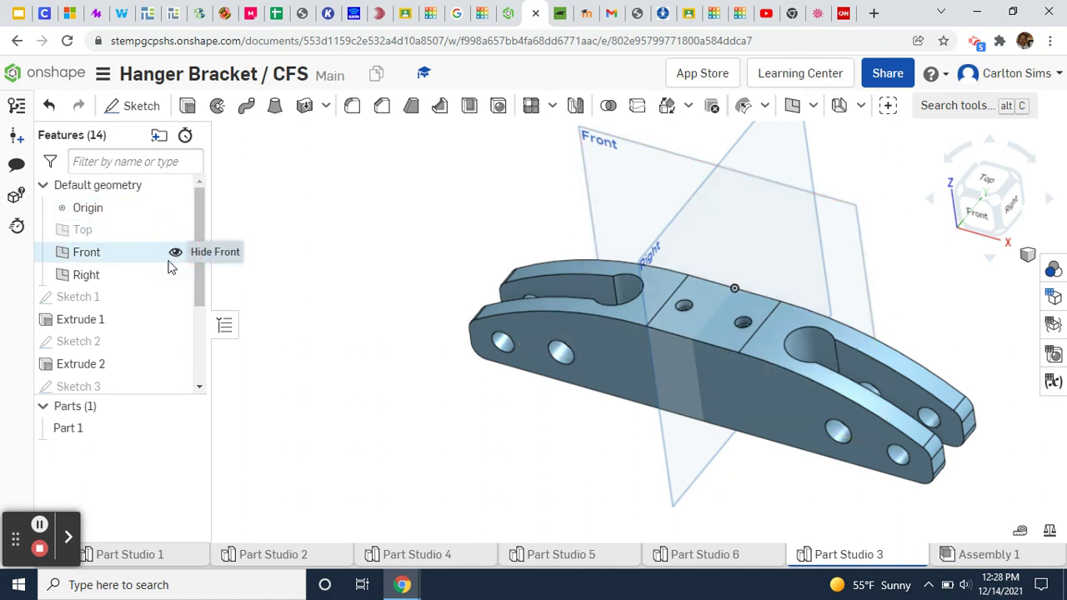
{"action": "left_click", "coordinate": [175, 252]}
{"action": "left_click", "coordinate": [175, 275]}
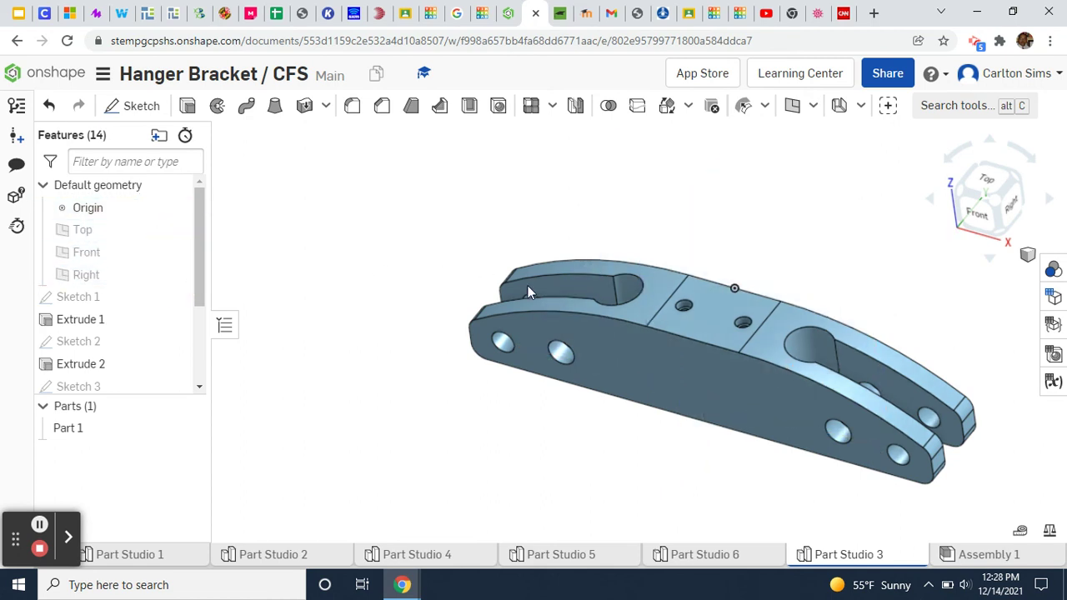
Step: Assign Copper from the Onshape Material Library to Part 1
{"action": "right_click_drag", "start_coordinate": [822, 248], "coordinate": [818, 349]}
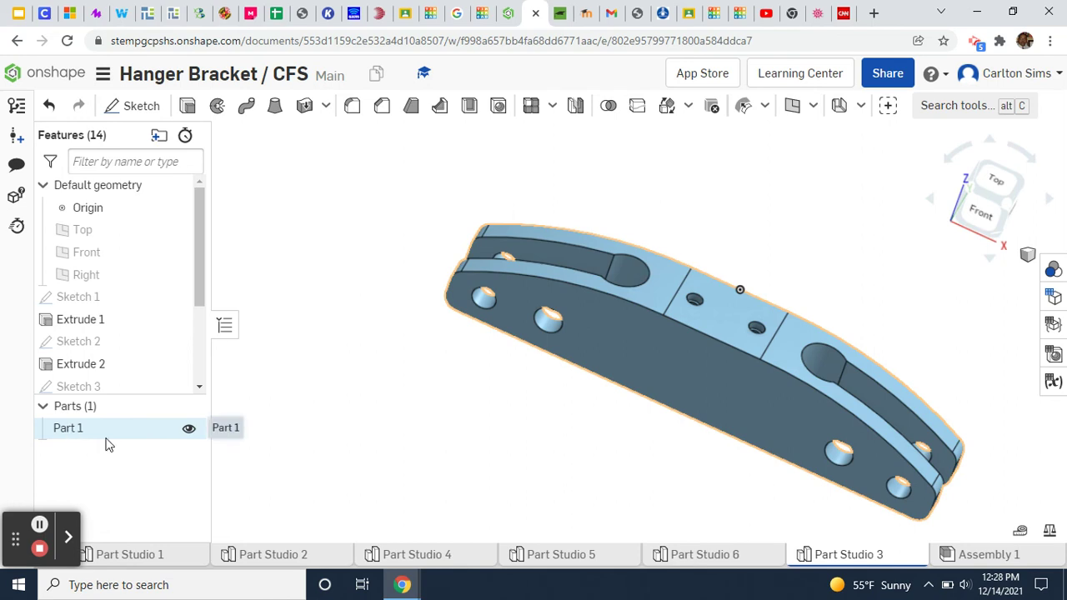
{"action": "right_click", "coordinate": [78, 432]}
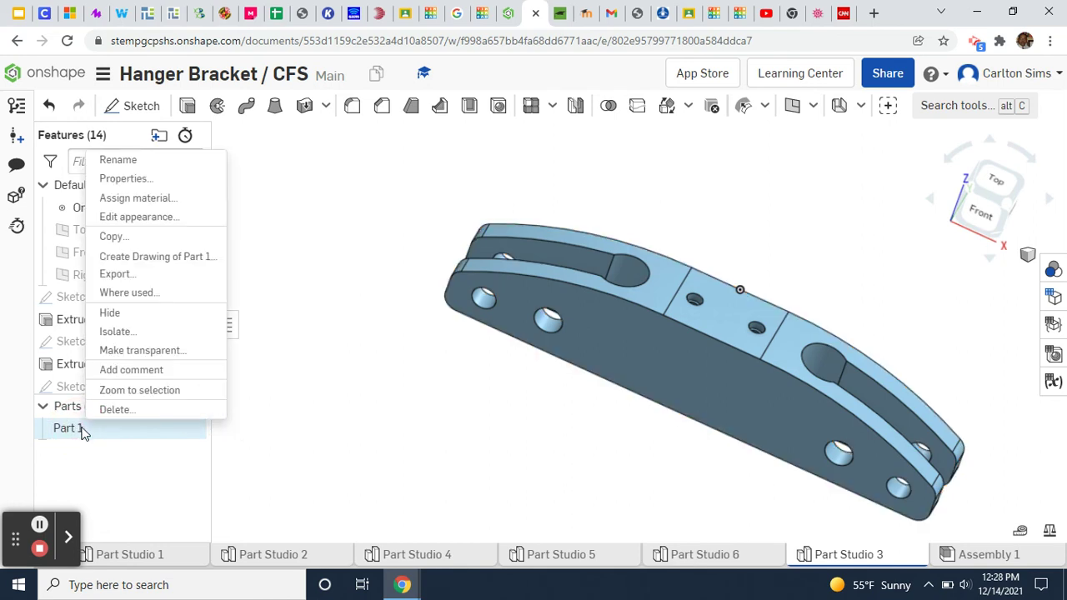
{"action": "left_click", "coordinate": [149, 197]}
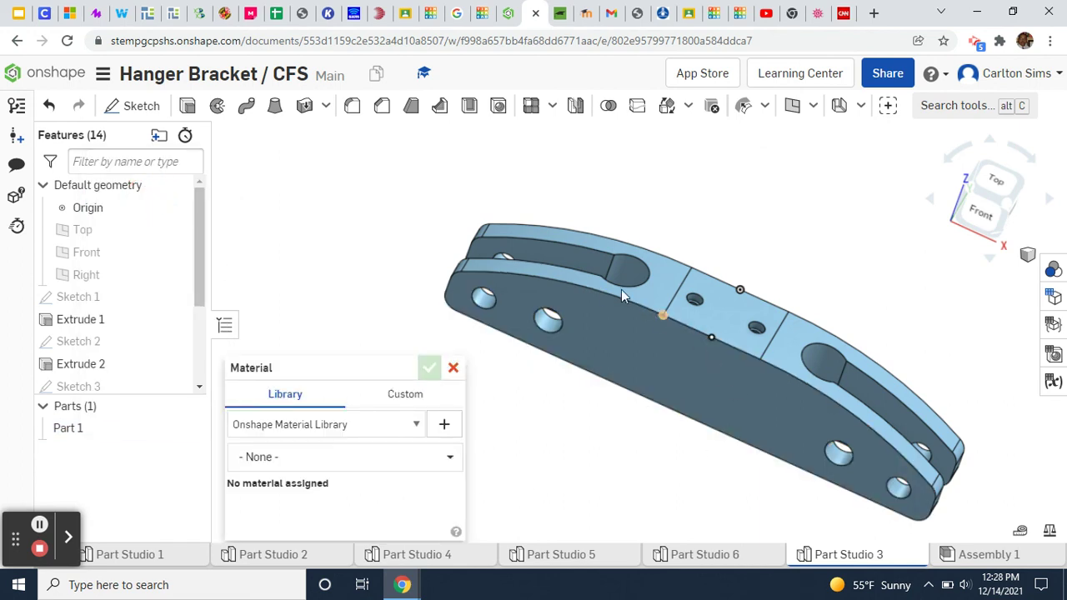
{"action": "left_click", "coordinate": [301, 457]}
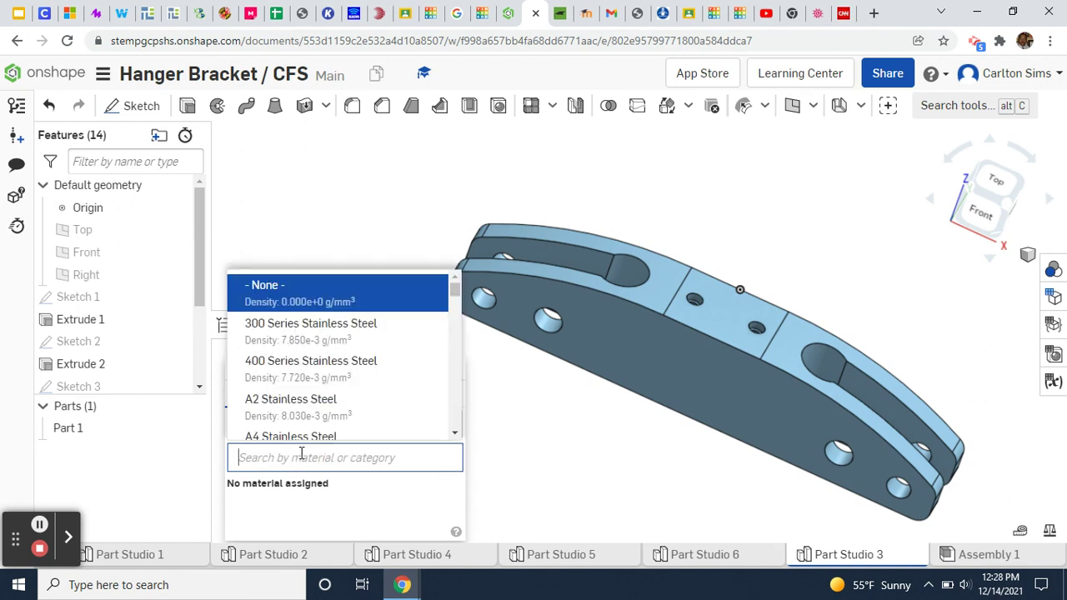
{"action": "type", "text": "co"}
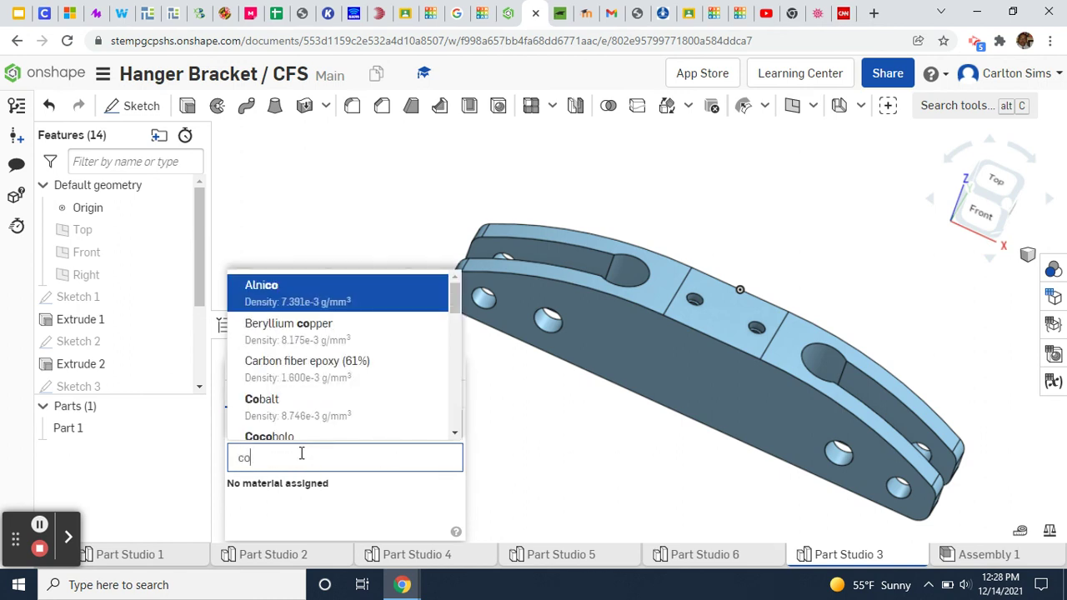
{"action": "type", "text": "p"}
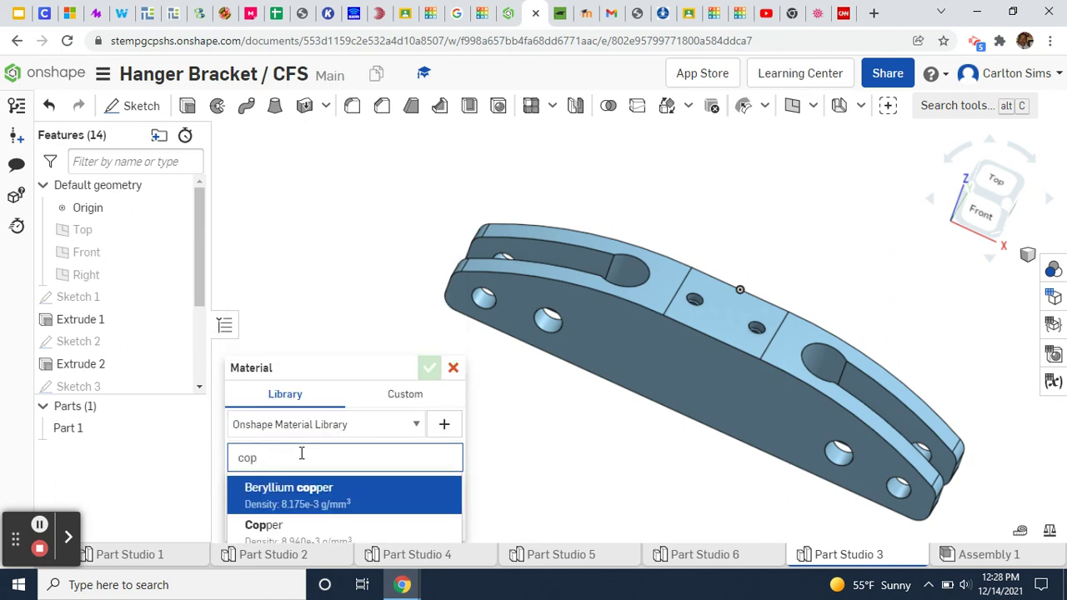
{"action": "left_click", "coordinate": [269, 528]}
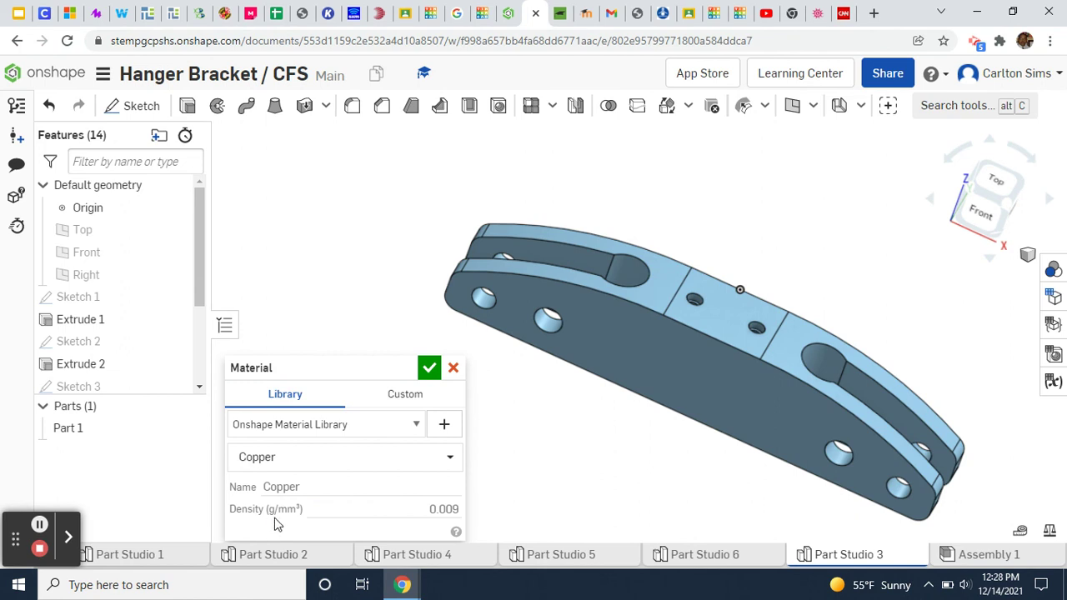
{"action": "left_click", "coordinate": [429, 369]}
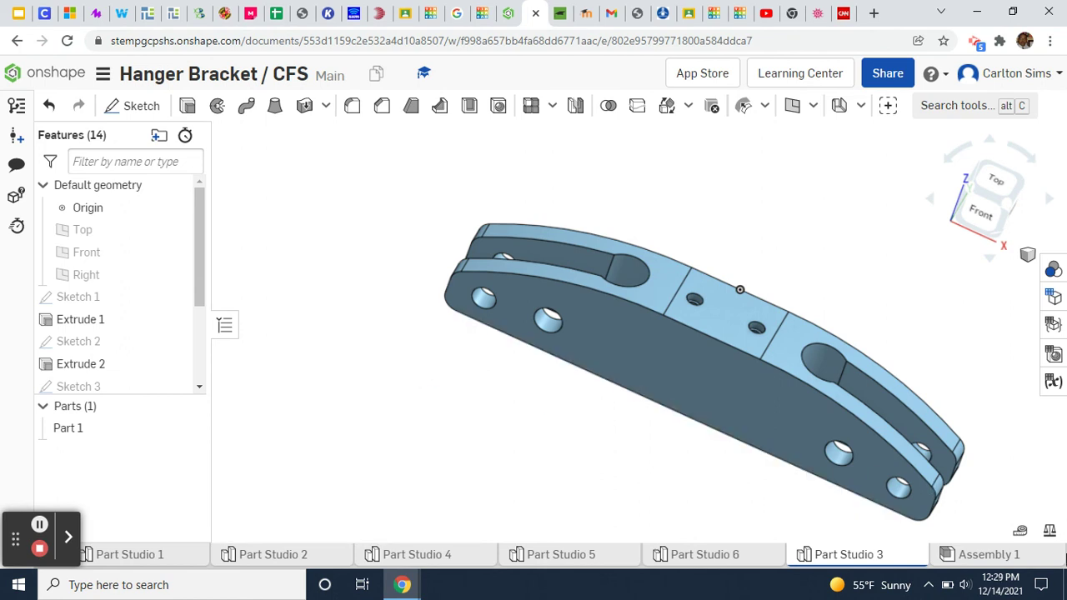
Step: Measure the mass properties of Part 1 and read its mass in grams
{"action": "left_click", "coordinate": [1050, 532]}
{"action": "left_click", "coordinate": [1050, 530]}
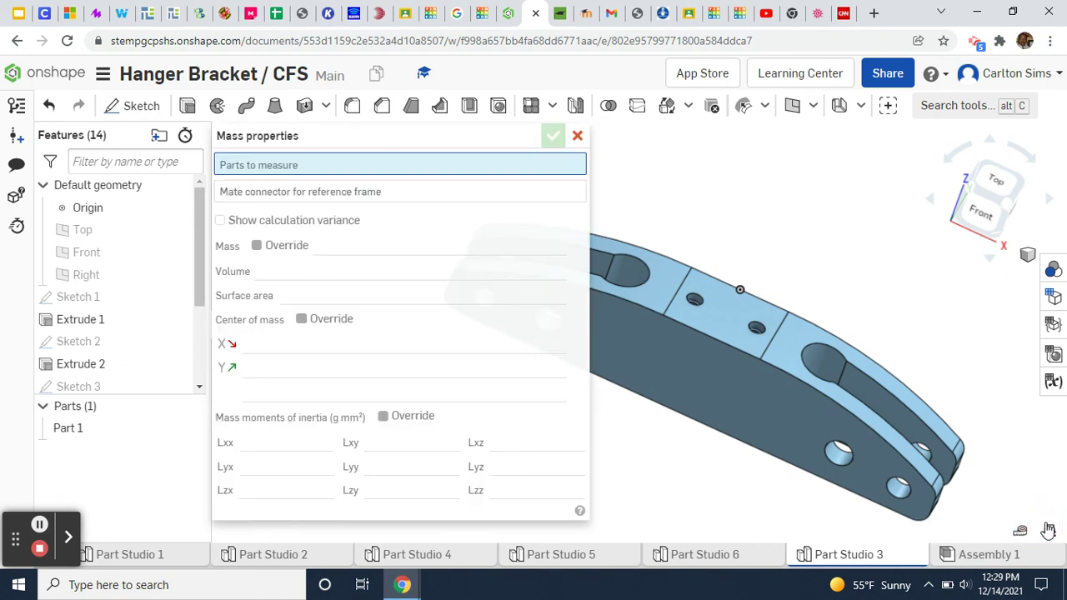
{"action": "left_click", "coordinate": [68, 428]}
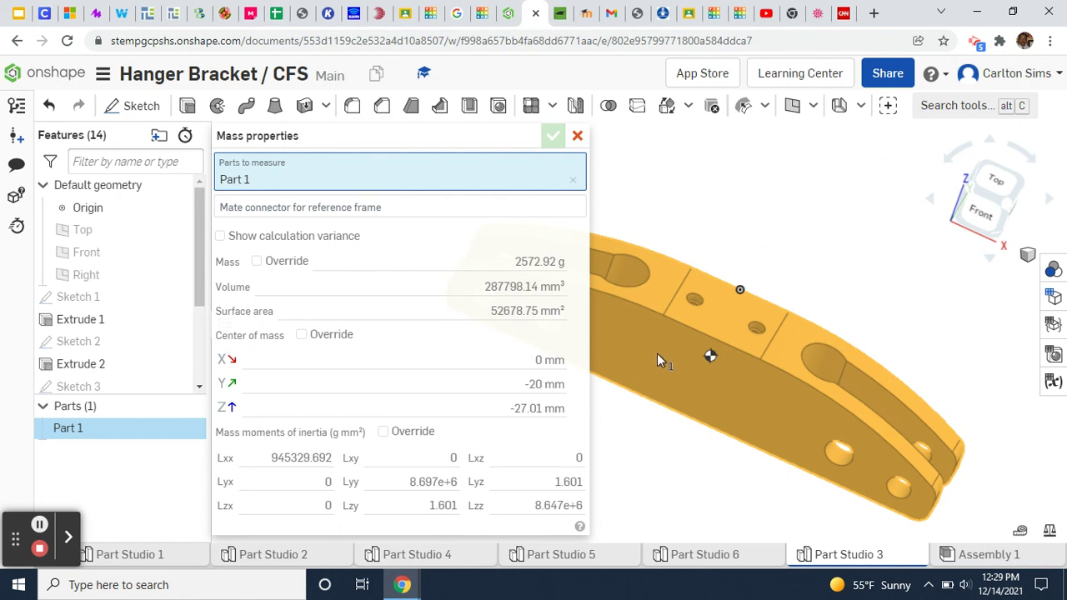
{"action": "middle_click_drag", "start_coordinate": [656, 353], "coordinate": [742, 320]}
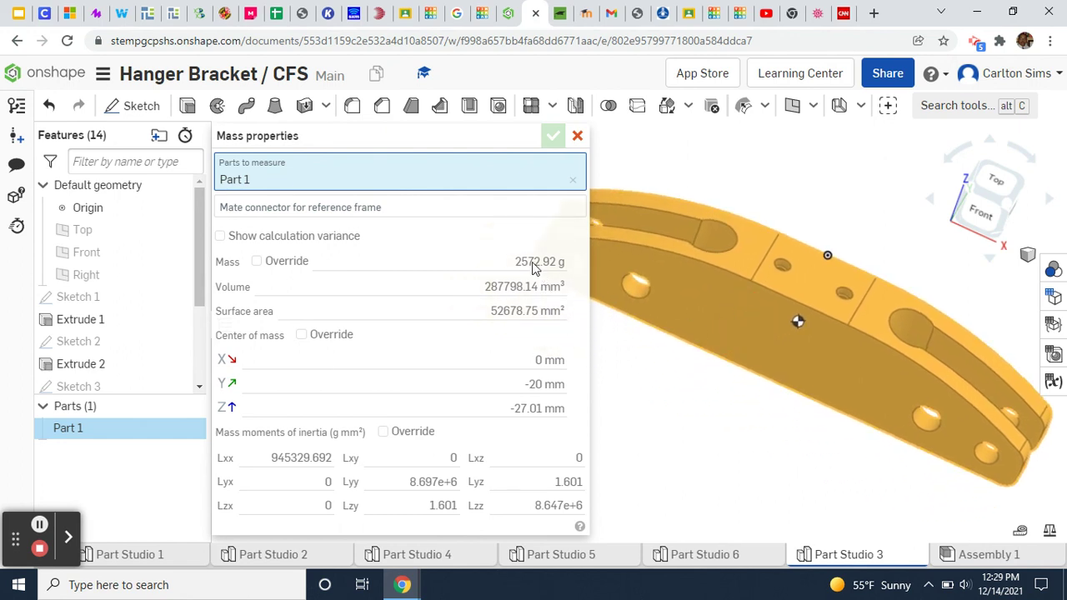
{"action": "mouse_move", "coordinate": [489, 273]}
{"action": "mouse_move", "coordinate": [547, 269]}
Step: Switch to the SolidProfessor exercise window, enter 2572.92 as the part's mass, check the answer, and return to the Onshape model
{"action": "mouse_move", "coordinate": [414, 591]}
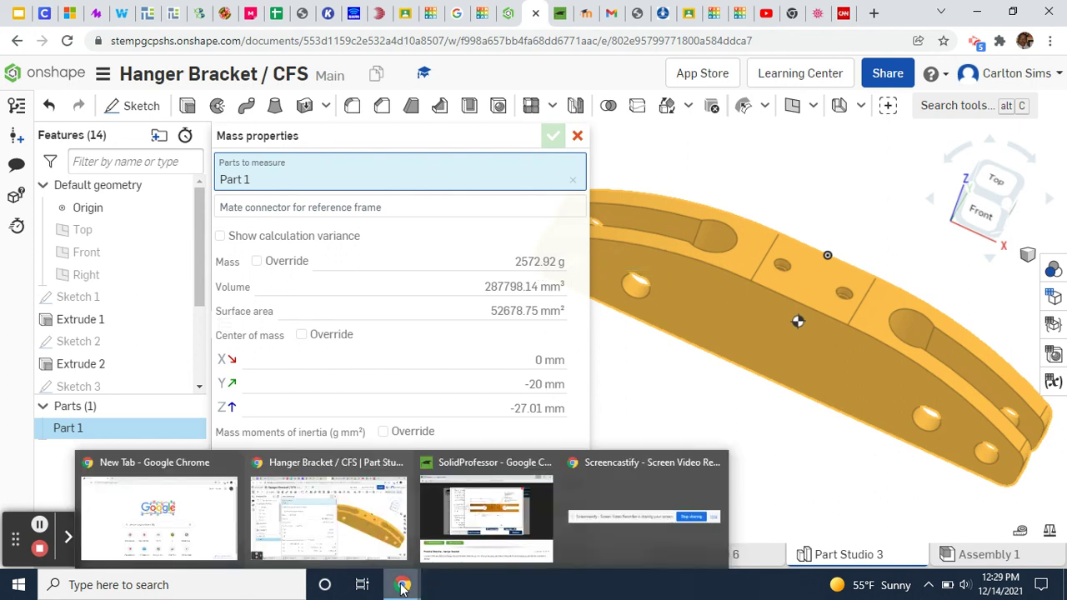
{"action": "left_click", "coordinate": [490, 530]}
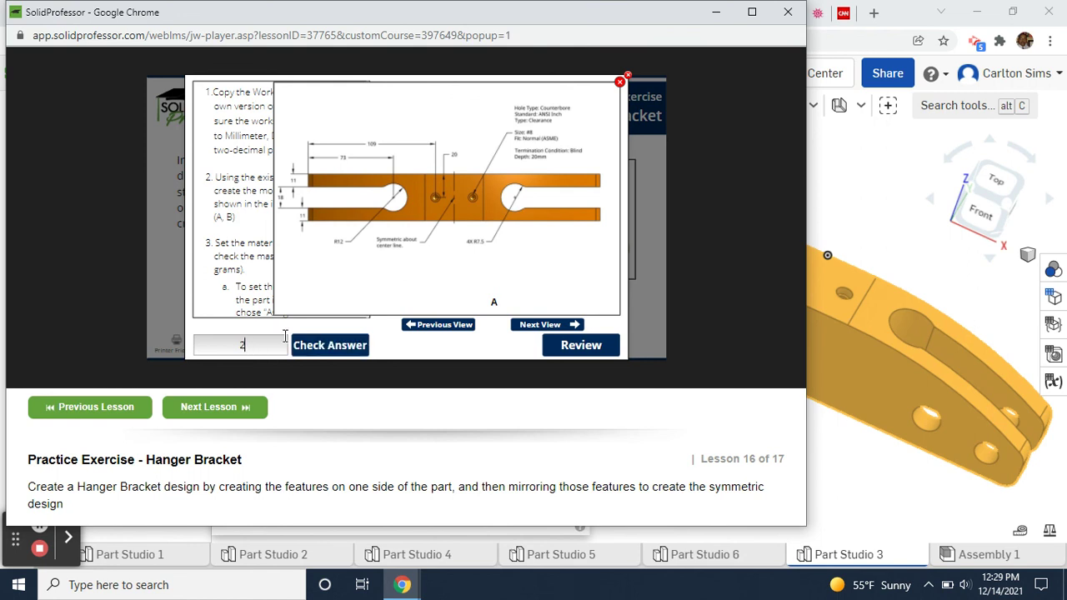
{"action": "type", "text": "2.92"}
{"action": "left_click", "coordinate": [330, 347]}
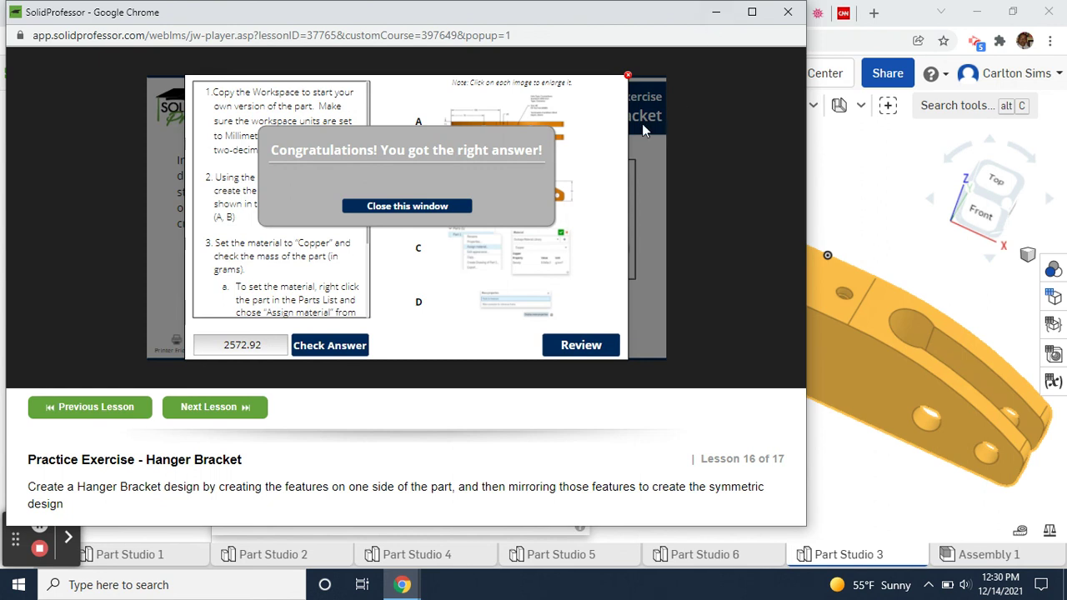
{"action": "left_click", "coordinate": [715, 16]}
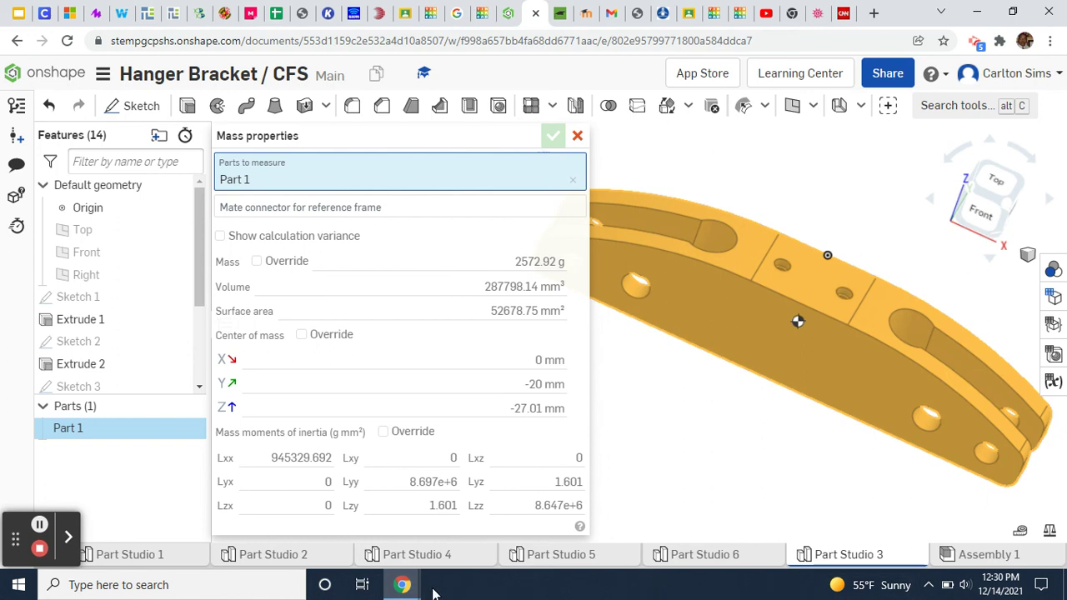
{"action": "left_click", "coordinate": [68, 536]}
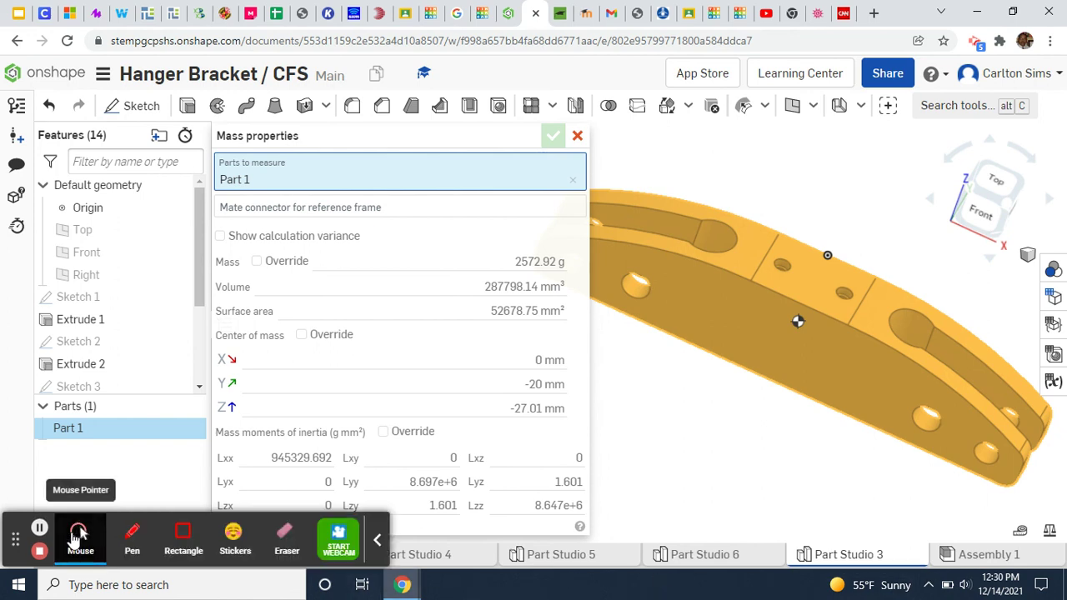
{"action": "left_click", "coordinate": [330, 544]}
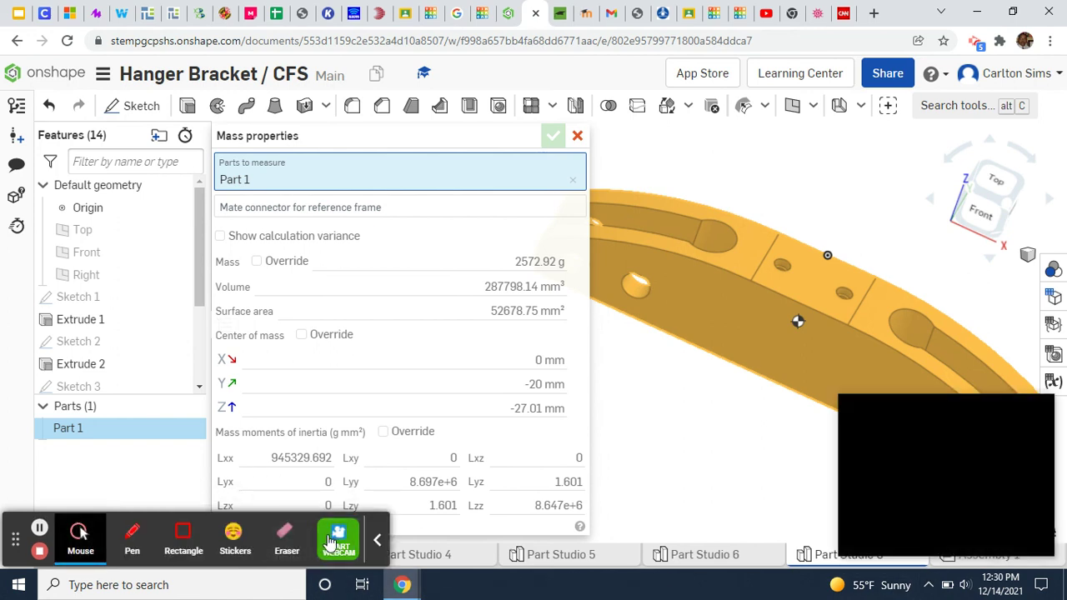